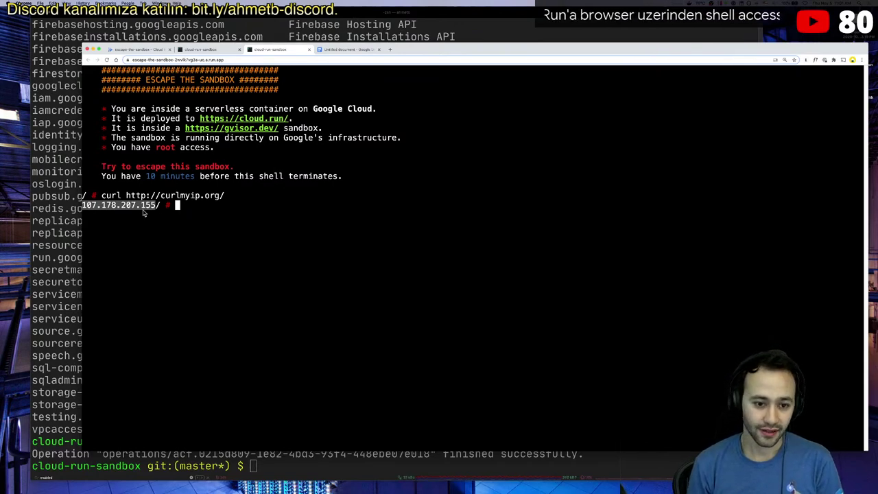
- Examine the container's processor information in the sandbox shell
key("super+equal")
key("super+equal")
key("super+equal")
key("super+minus")
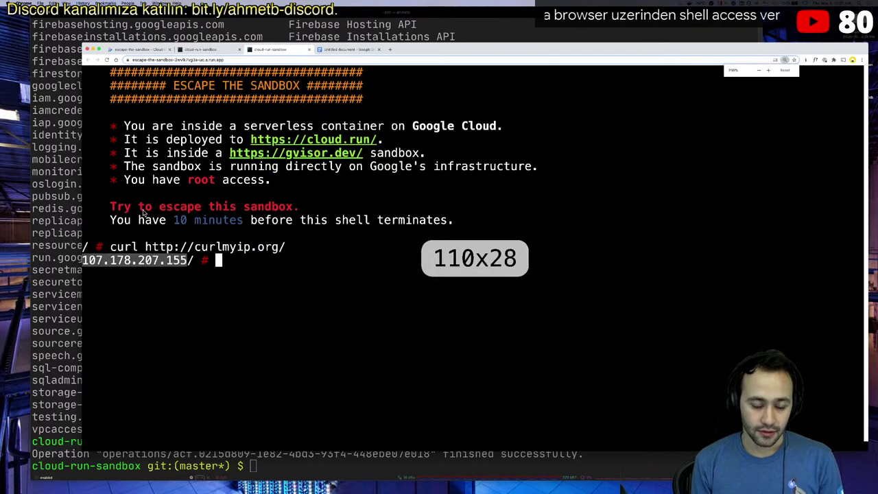
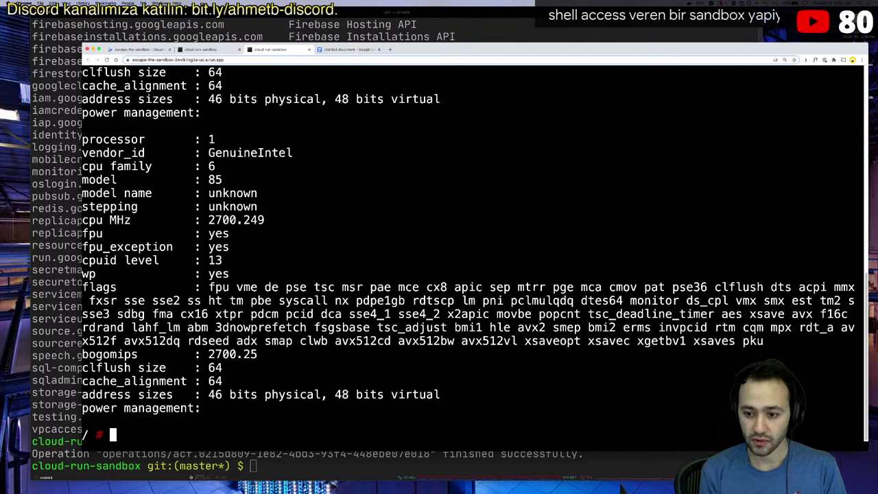
key("super+minus")
key("super+minus")
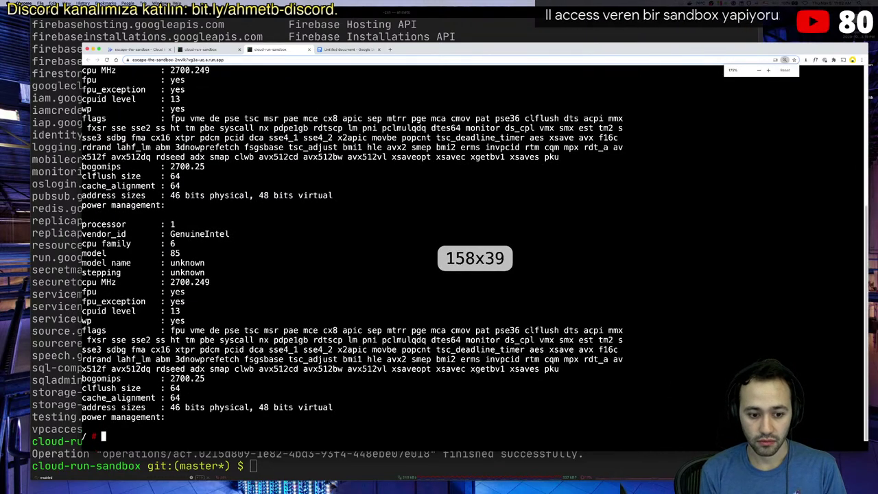
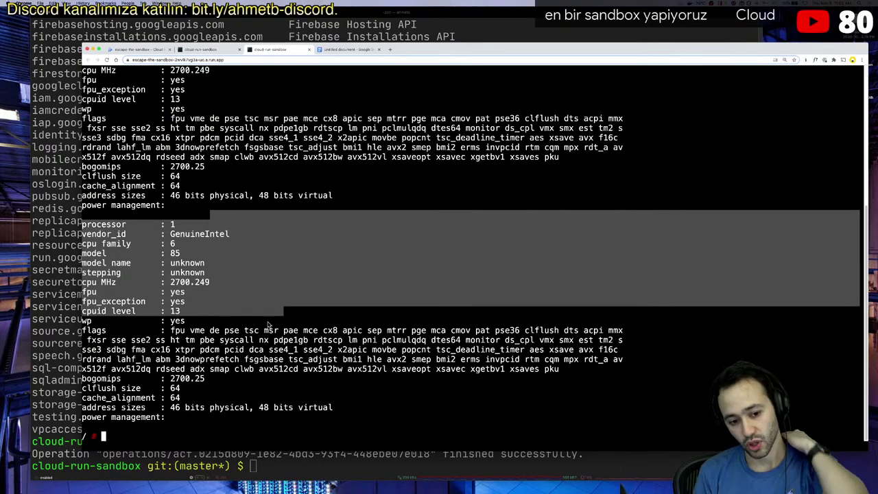
- Open the new revision form for the escape-the-sandbox service and review its capacity and autoscaling settings
key("super+1")
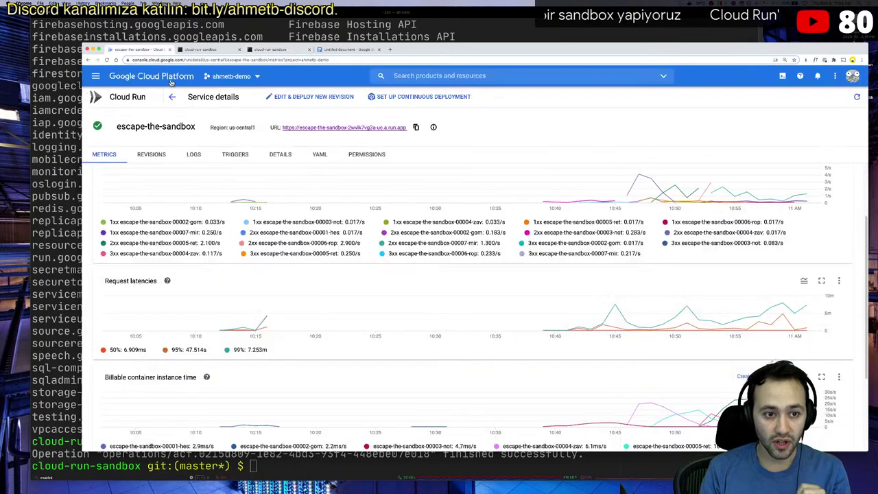
left_click(288, 97)
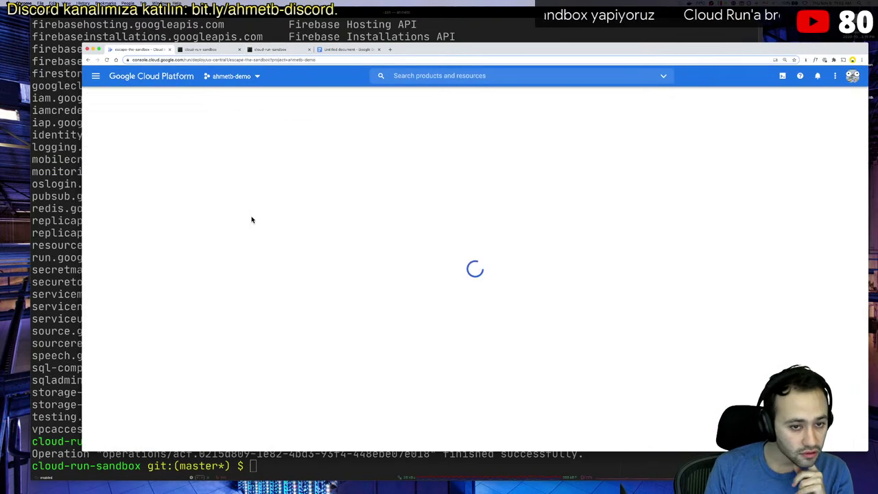
scroll(244, 247, "down", 2)
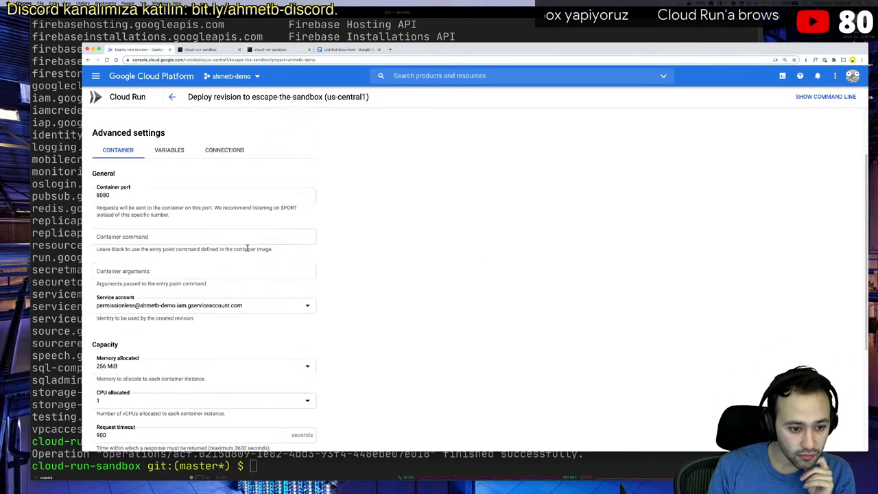
scroll(243, 258, "down", 3)
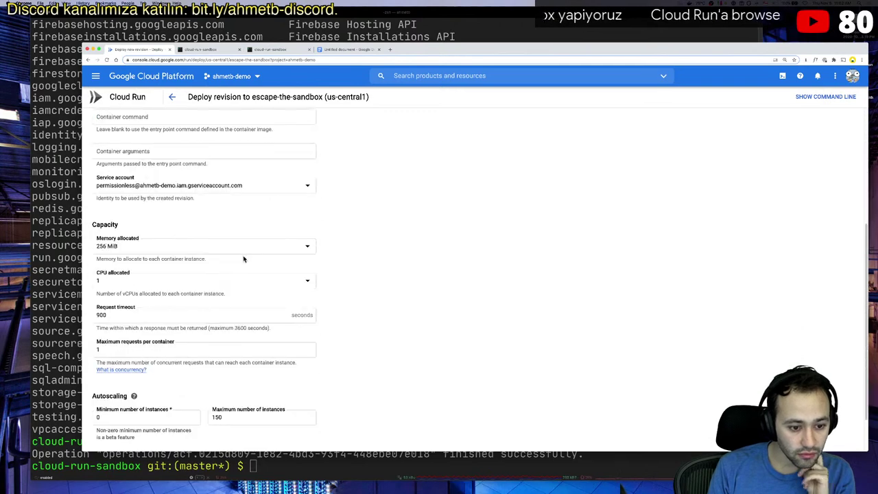
left_click(167, 287)
left_click(410, 268)
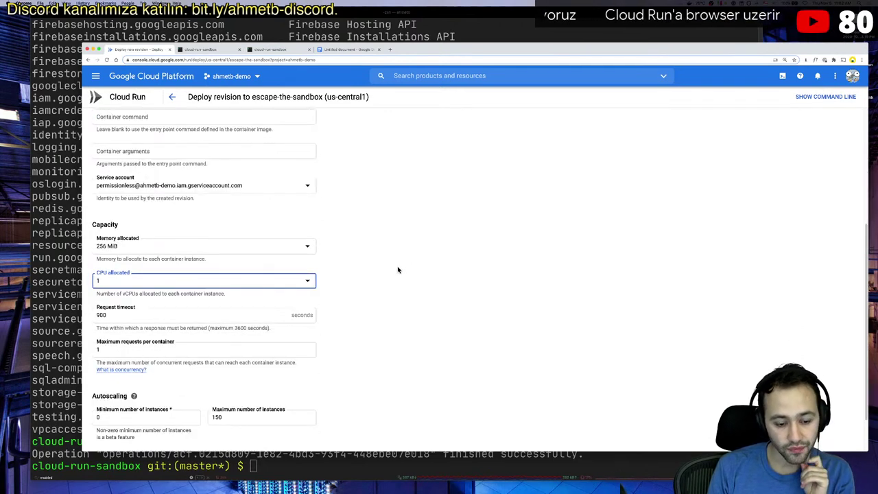
scroll(395, 269, "down", 1)
left_click(113, 369)
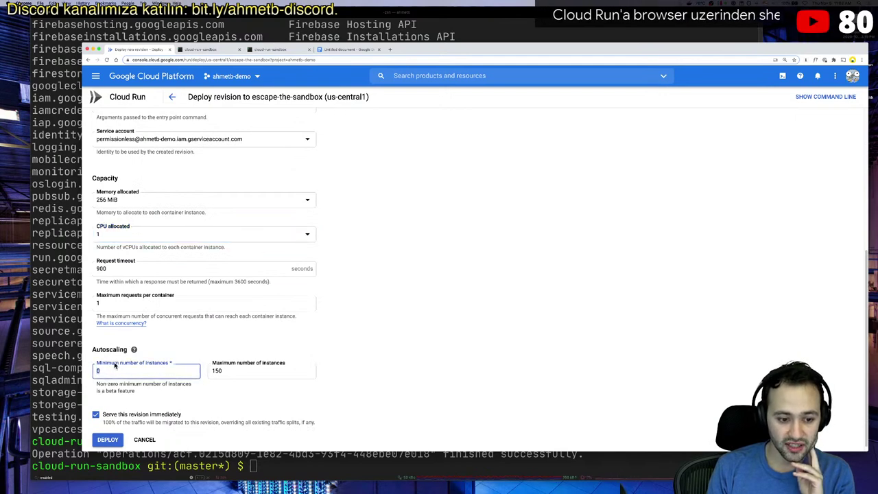
left_click(300, 328)
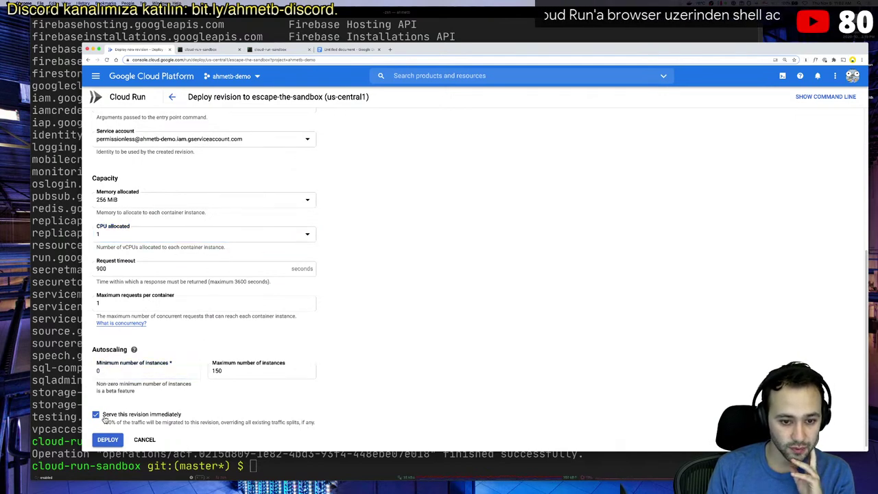
left_click(99, 370)
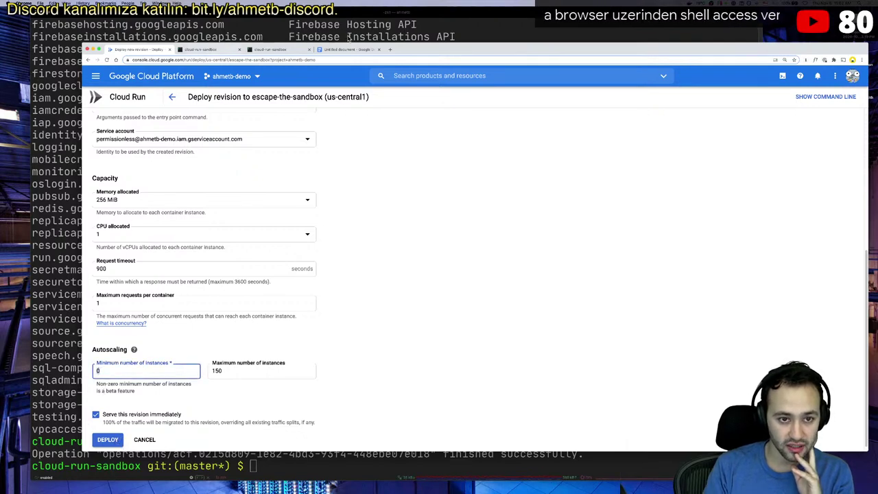
- Switch to the terminal and go to the home directory
key("super+Tab")
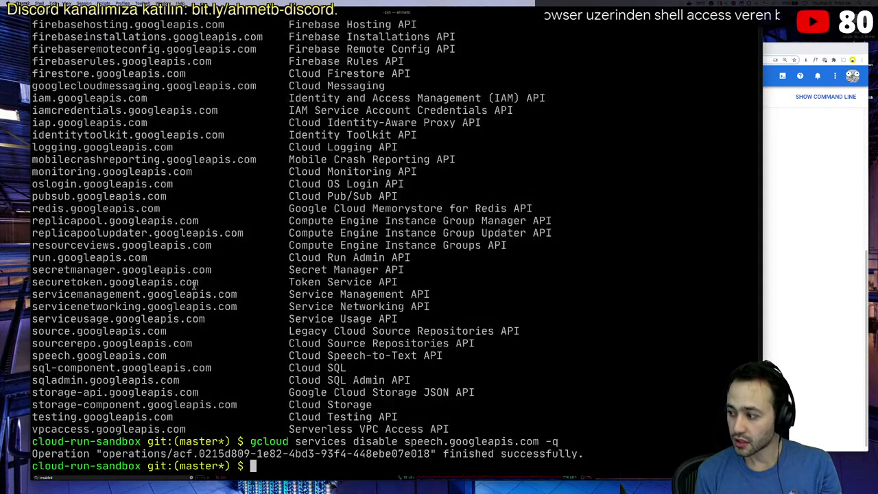
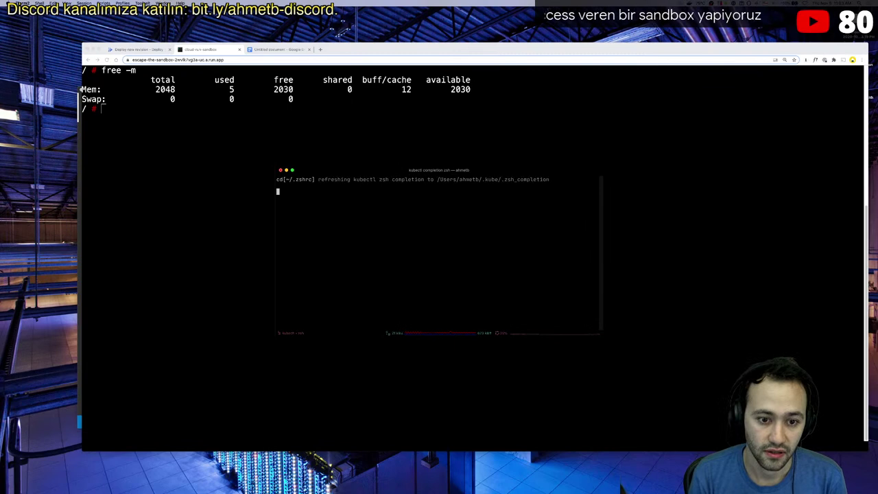
key("ctrl+l")
type("cd")
key("Return")
- Change into the workspace/cloud-run-sandbox directory and enlarge the terminal window
type("cd")
key("ctrl+l")
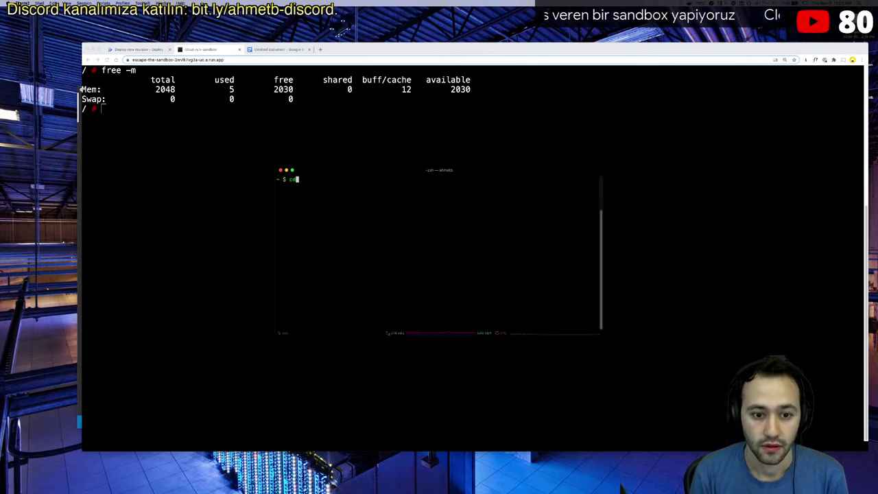
type("workspace/")
key("super+plus")
key("super+plus")
key("super+plus")
key("super+plus")
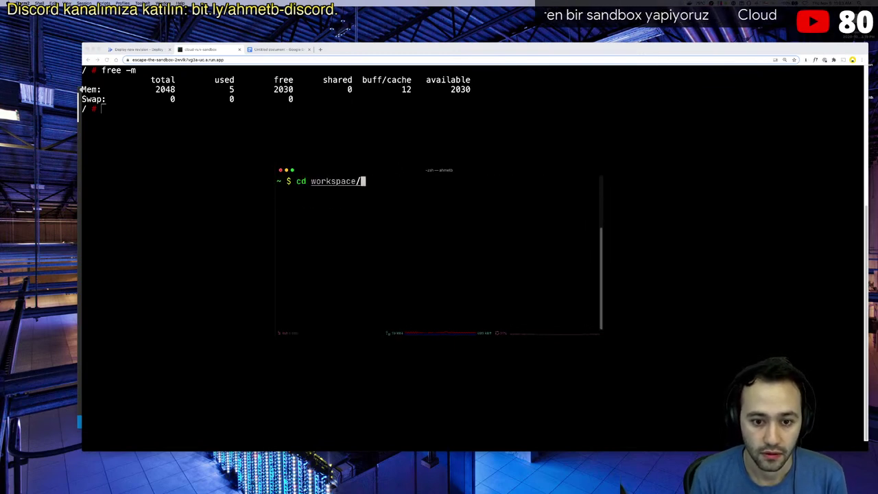
type("clo")
key("Tab")
key("Return")
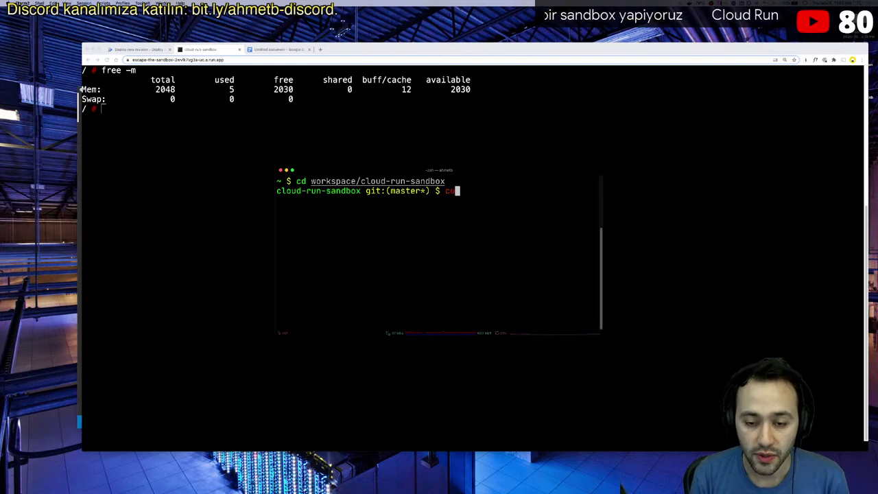
left_click_drag(275, 166, 119, 98)
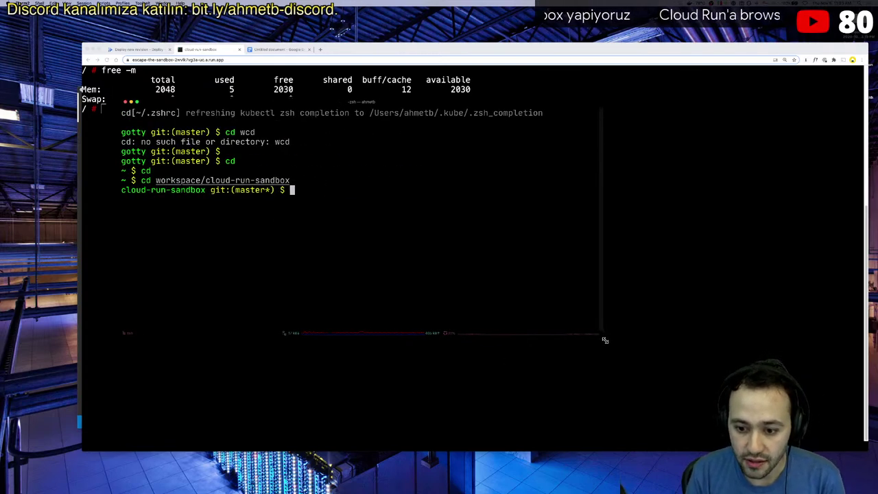
left_click_drag(602, 337, 721, 479)
type("gotty -h")
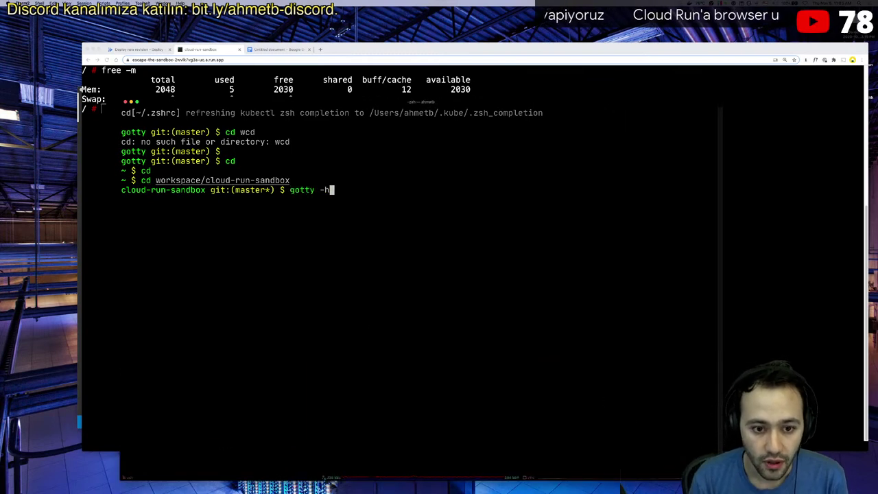
key("BackSpace")
key("BackSpace")
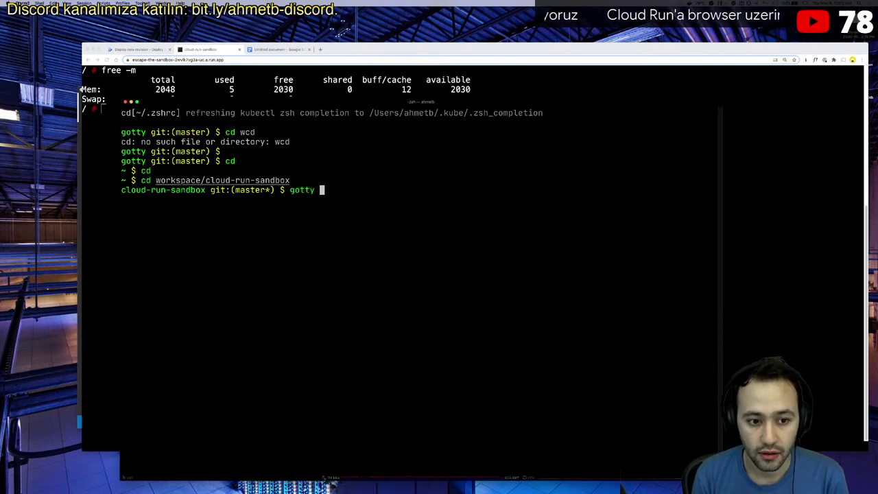
key("ctrl+c")
- Search the shell history for gotty and recall the command "gotty --permit-write zsh"
key("ctrl+r")
type("go")
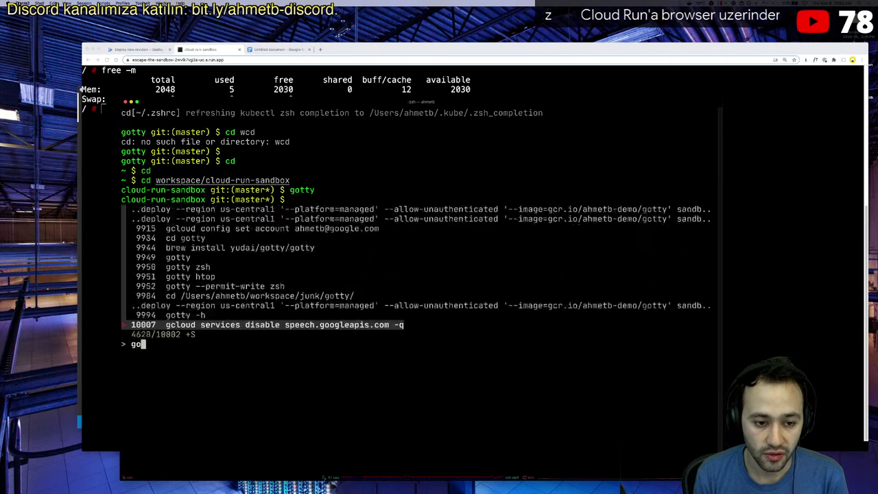
type("tty")
key("Up")
key("Up")
key("Up")
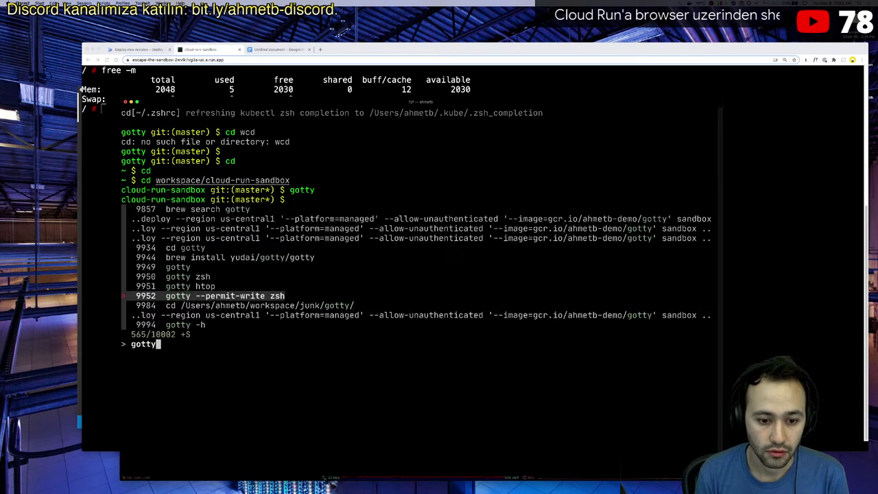
key("Return")
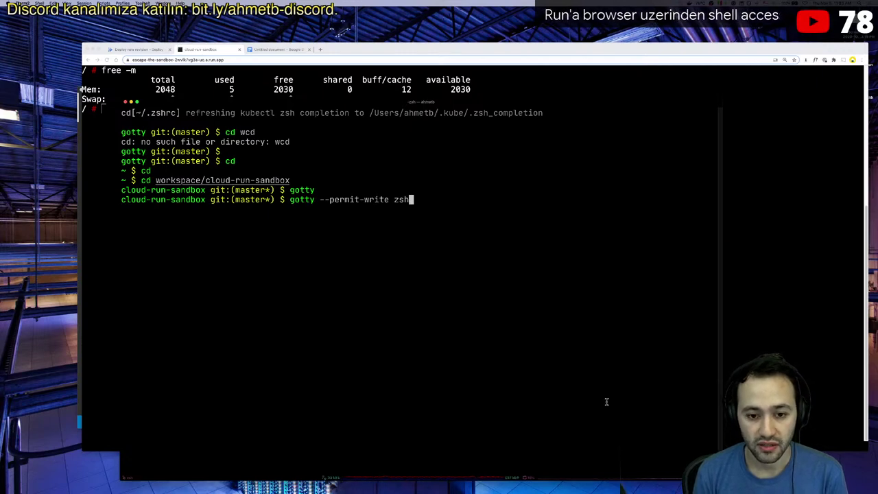
- Edit the recalled command to "gotty --permit-write --once bash" and run it
key("BackSpace")
key("BackSpace")
key("BackSpace")
type("bash")
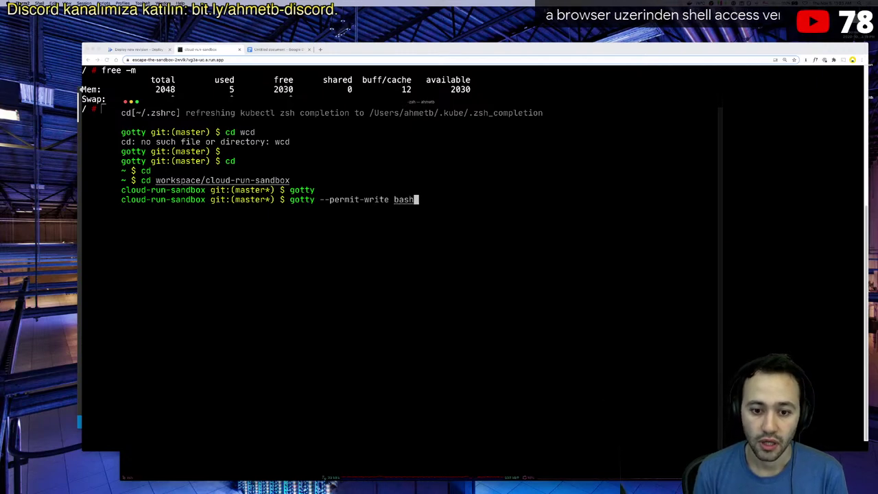
key("Left")
key("Left")
key("Left")
key("Left")
key("Left")
type("--once")
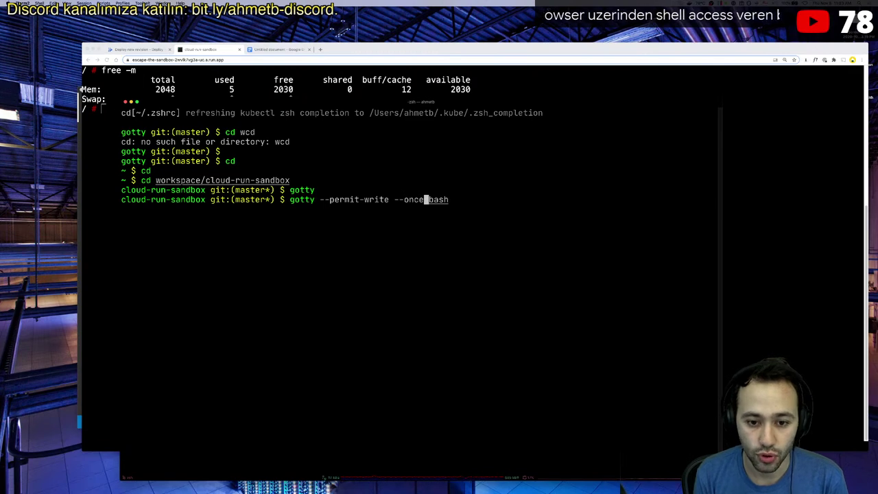
key("Return")
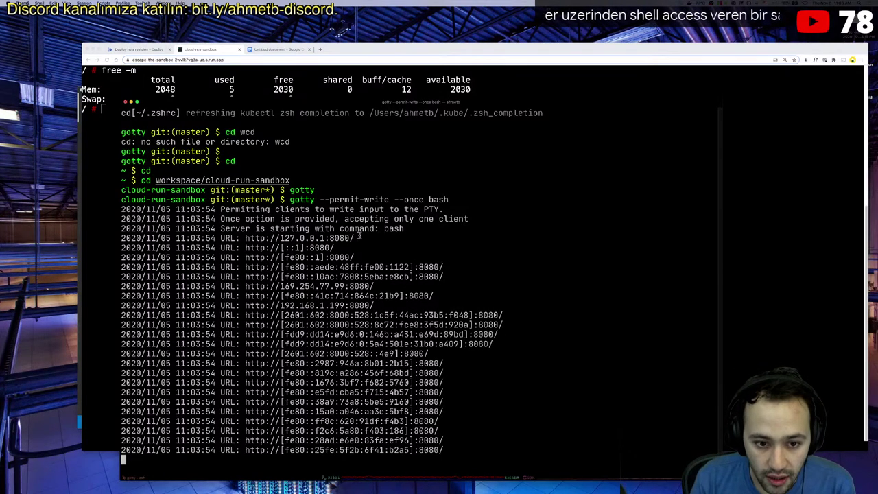
left_click(266, 239, "super")
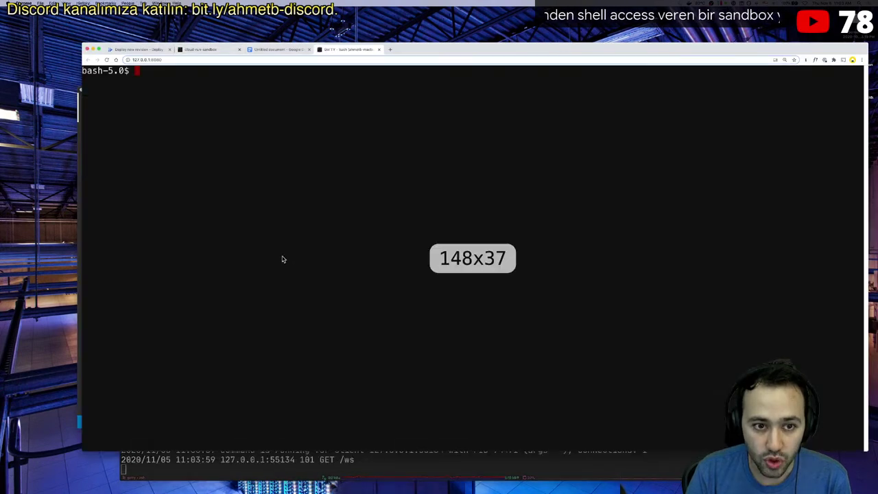
key("super+Tab")
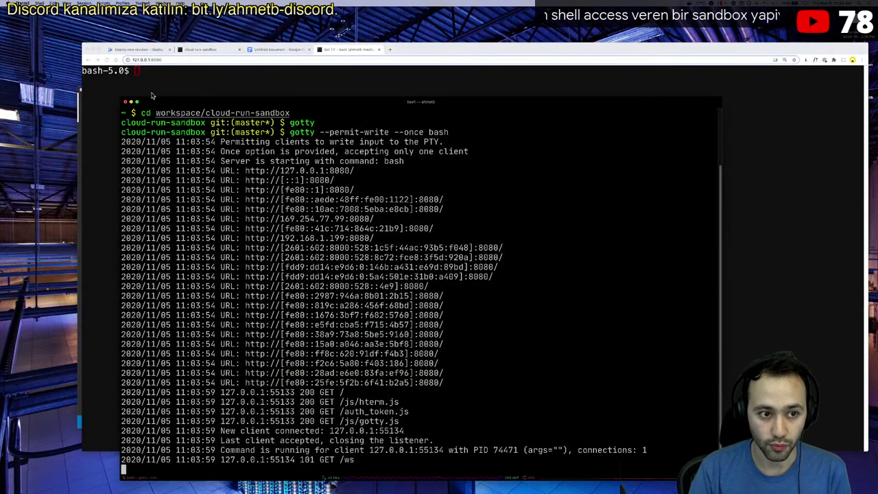
left_click(152, 93)
key("super+w")
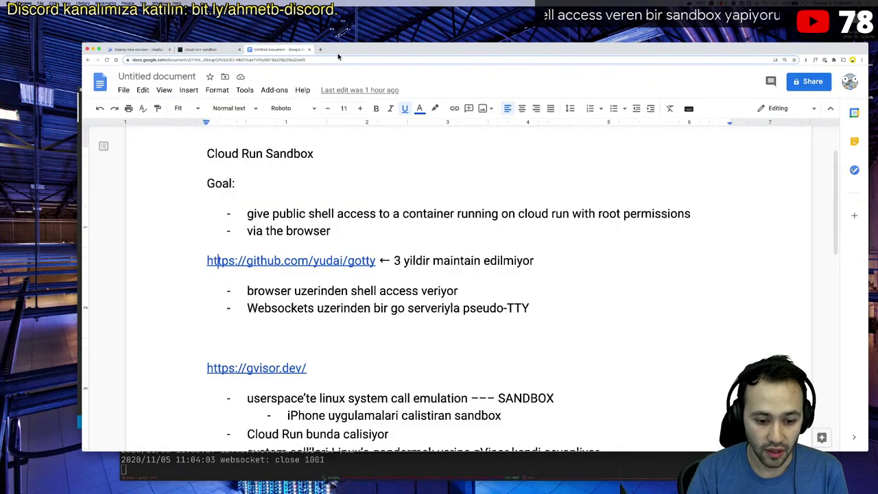
key("super+Tab")
key("Return")
key("Return")
key("Return")
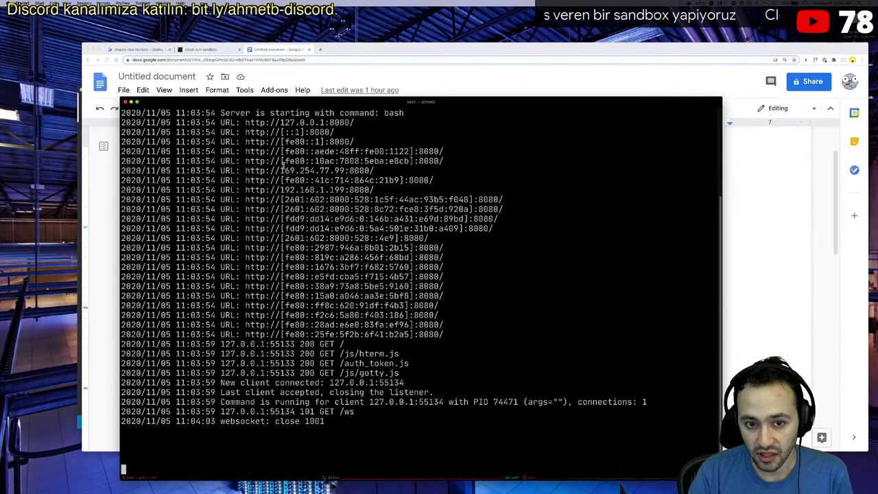
scroll(284, 166, "up", 2)
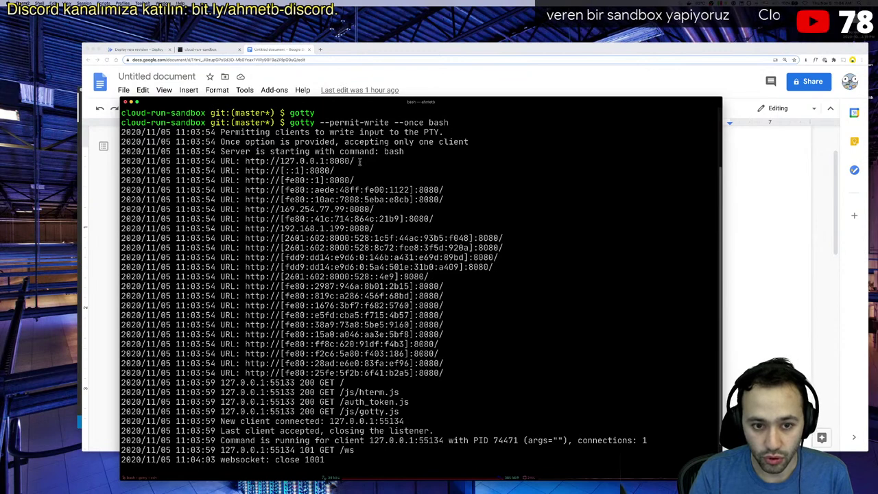
left_click(298, 165, "super")
key("super+Tab")
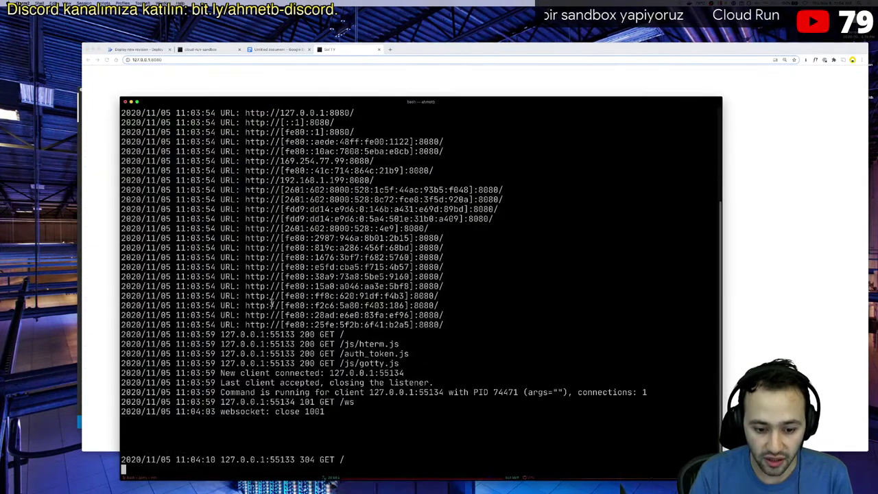
key("super+Tab")
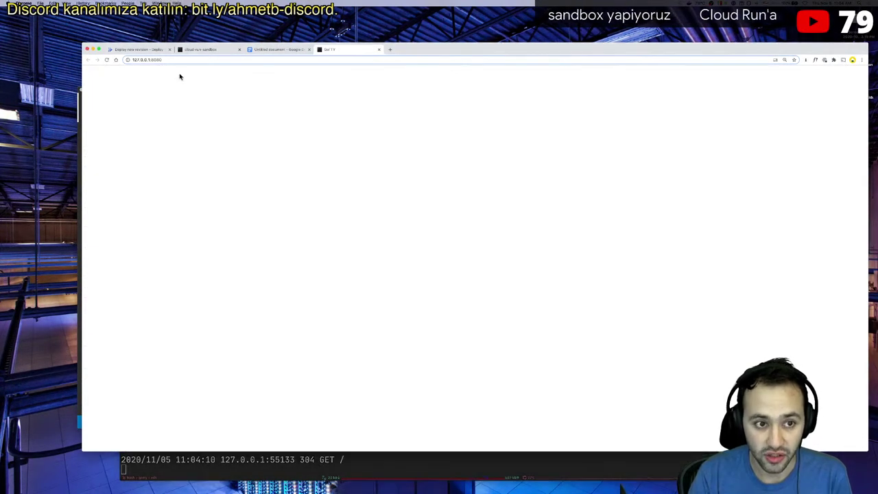
- Add more blank lines below the gotty log, reload the 127.0.0.1:8080 page, and check the terminal for new requests
left_click(239, 454)
left_click_drag(267, 437, 240, 414)
left_click(280, 463)
left_click_drag(251, 412, 253, 440)
left_click(252, 440)
key("Return")
key("Return")
key("Return")
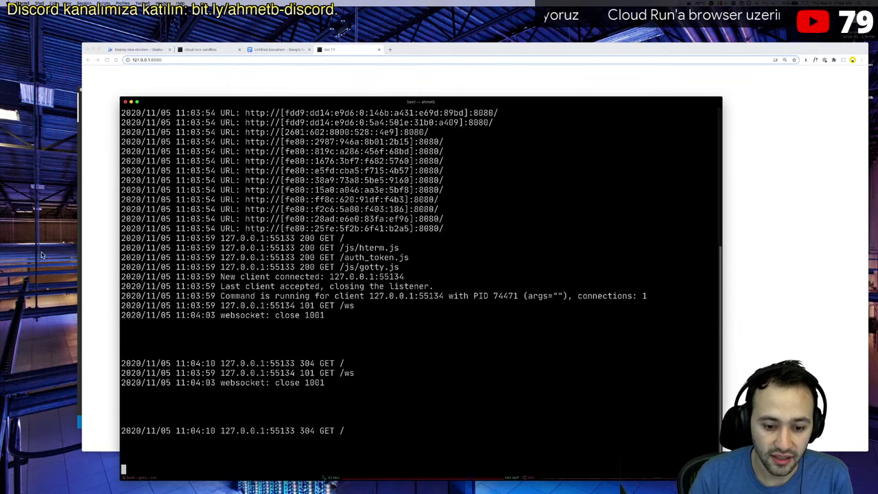
key("super+Tab")
key("super+r")
key("super+Tab")
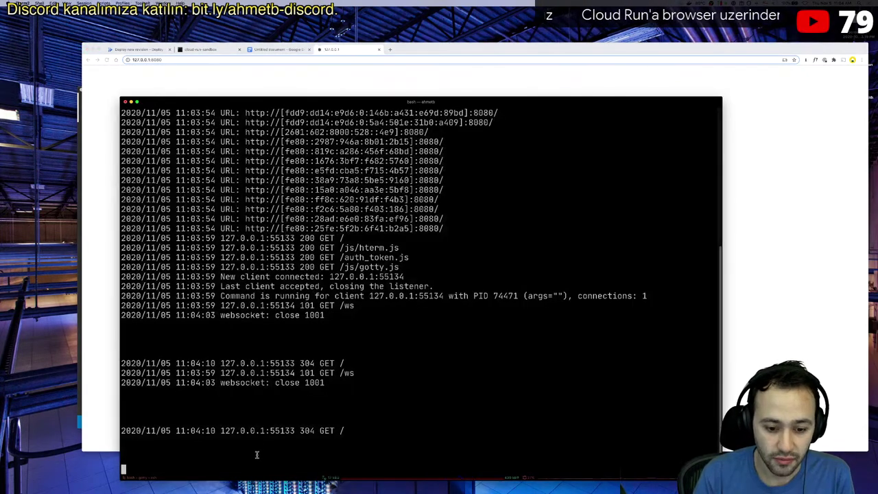
- Reload the 127.0.0.1:8080 page in the browser and check the gotty log in the terminal for new requests
key("super+Tab")
key("super+r")
key("super+r")
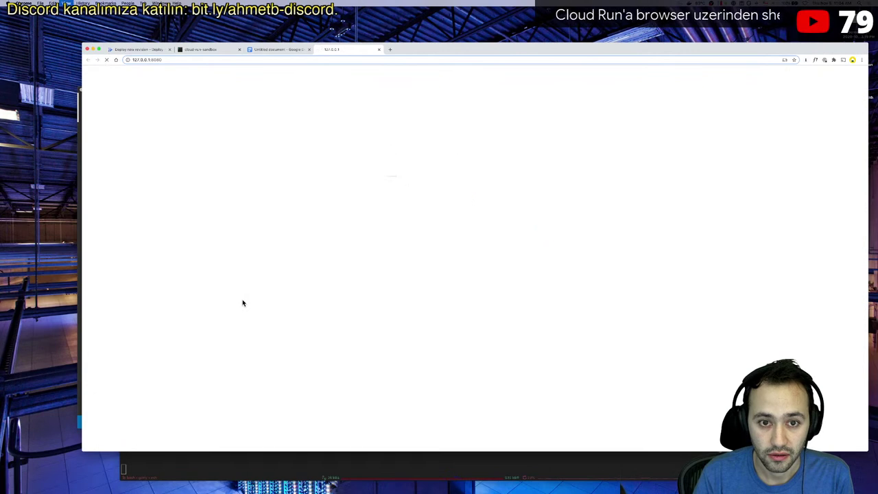
key("super+Tab")
left_click_drag(300, 450, 157, 313)
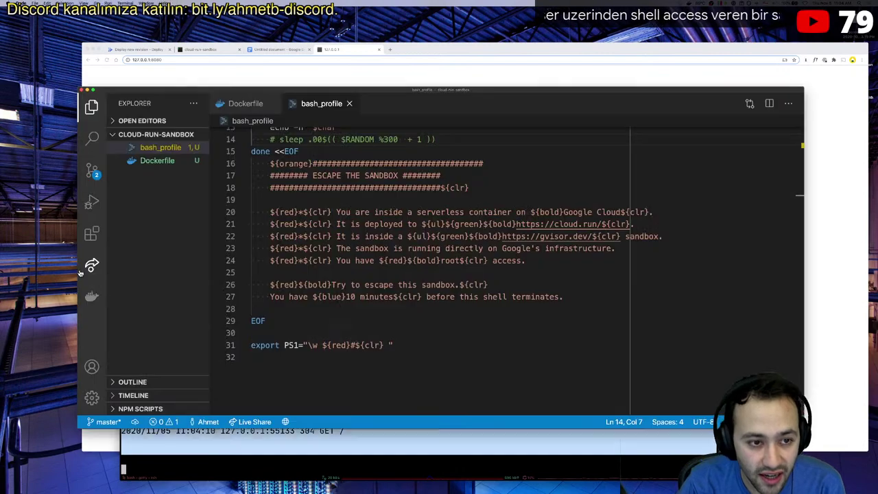
key("super+Tab")
left_click(92, 264)
left_click(110, 448)
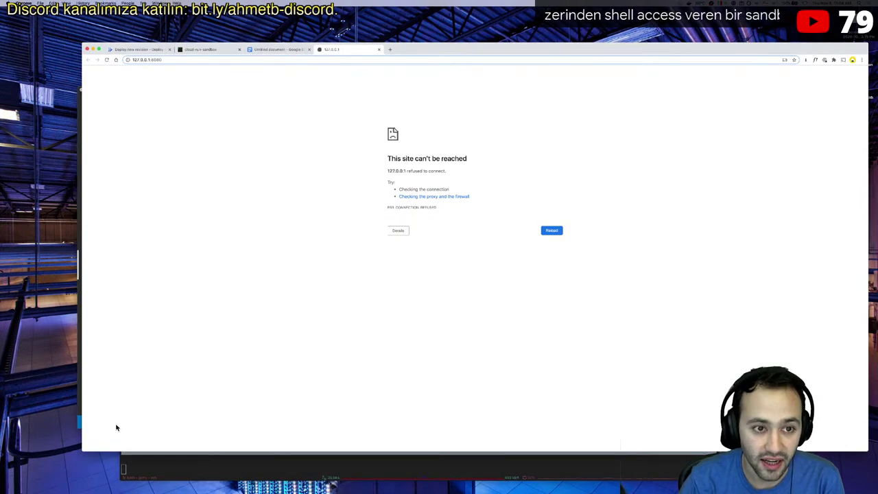
key("super+alt+u")
key("super+w")
key("super+Tab")
- Return to the terminal and try to interrupt the running gotty server
left_click(164, 457)
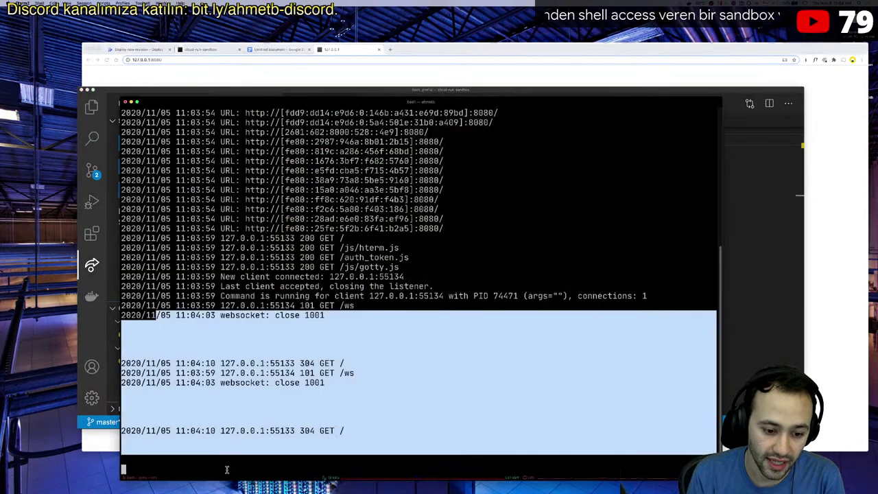
left_click(226, 465)
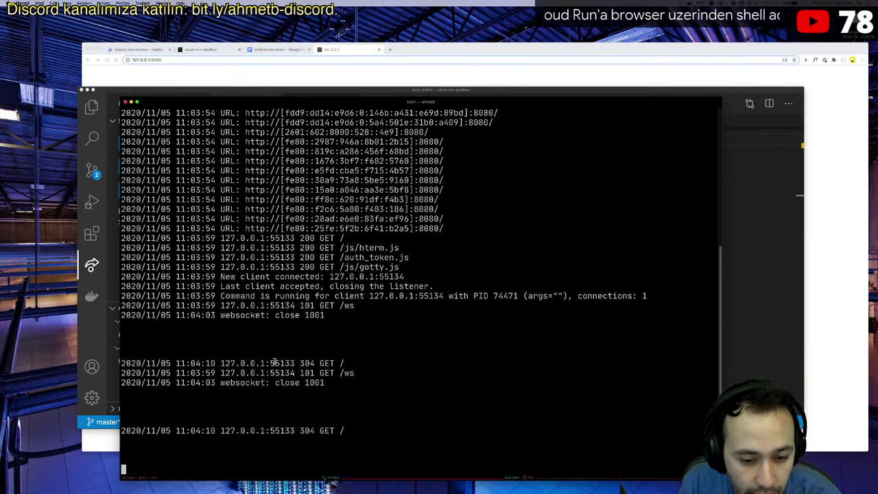
key("ctrl+c")
key("ctrl+c")
key("ctrl+c")
key("ctrl+c")
key("ctrl+c")
key("ctrl+c")
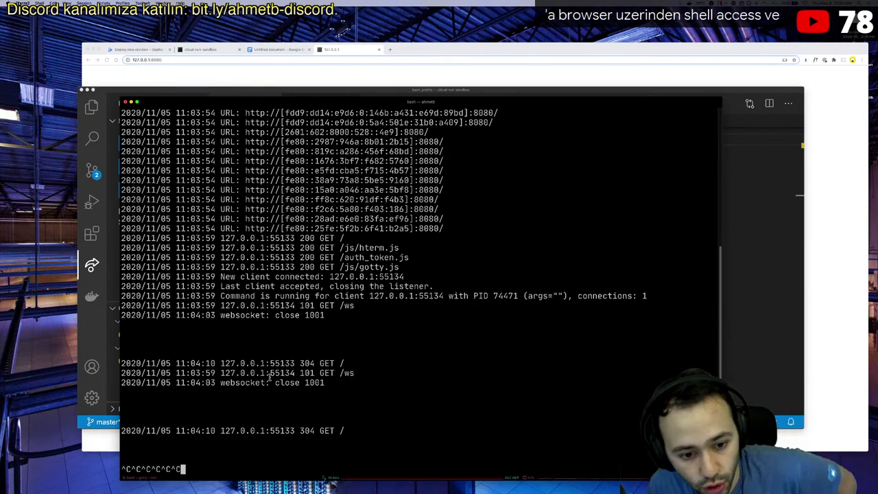
key("Return")
key("Return")
key("ctrl+c")
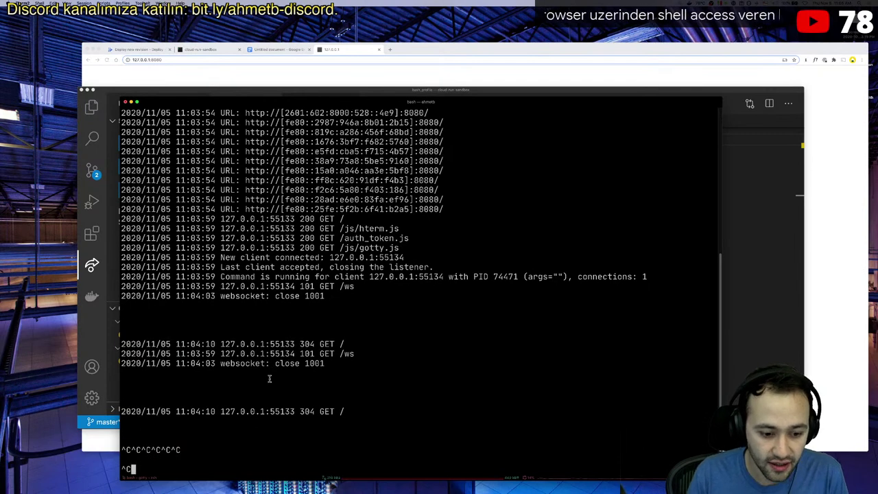
- Suspend the gotty process and terminate it with "kill %1"
key("ctrl+z")
key("Return")
type("kil")
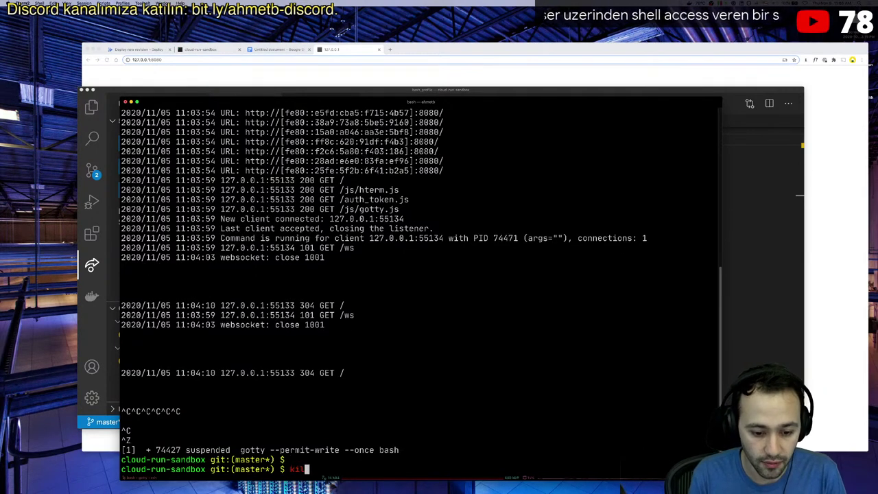
type("l %1")
key("Return")
key("Up")
key("Up")
key("Up")
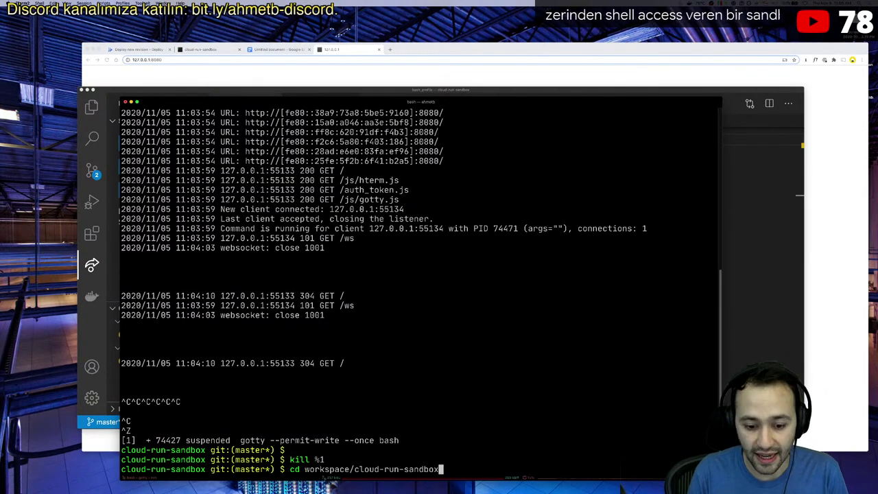
key("Down")
key("ctrl+c")
- Open the Dockerfile in vi, replace the "--reconnect" argument in CMD with "--once", and save it
type("vim Dockerfile")
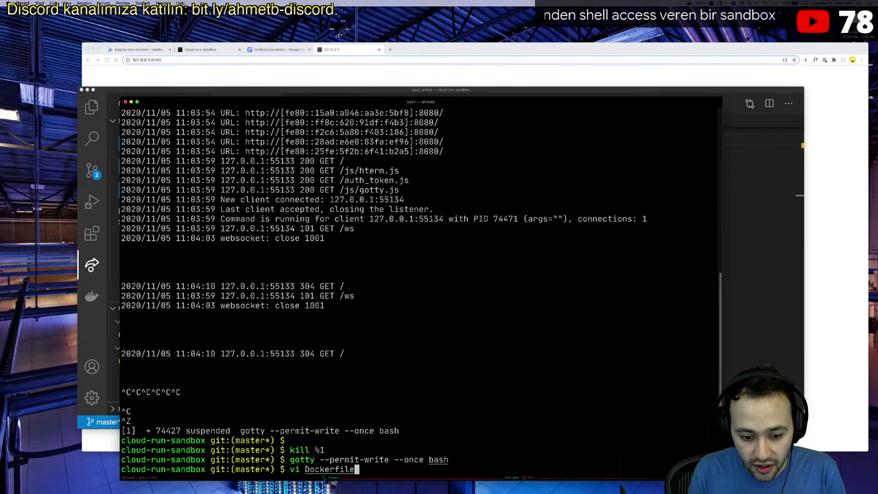
key("Return")
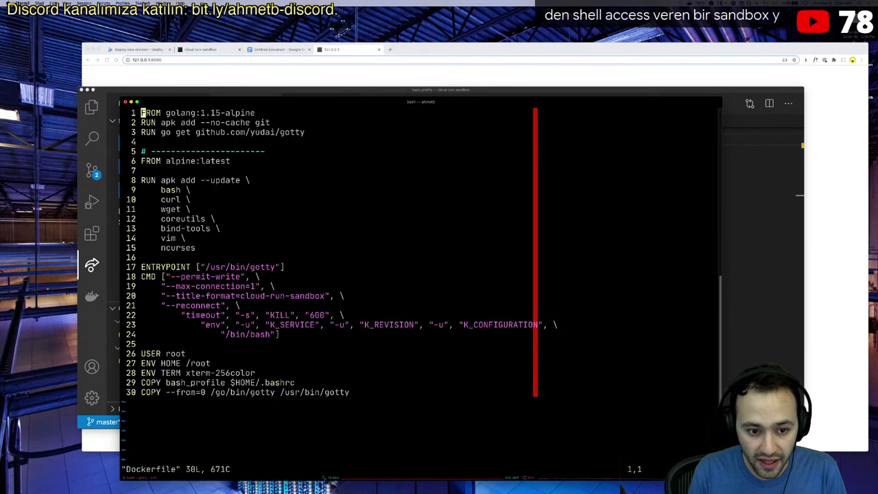
left_click(273, 306)
key("h")
key("h")
key("h")
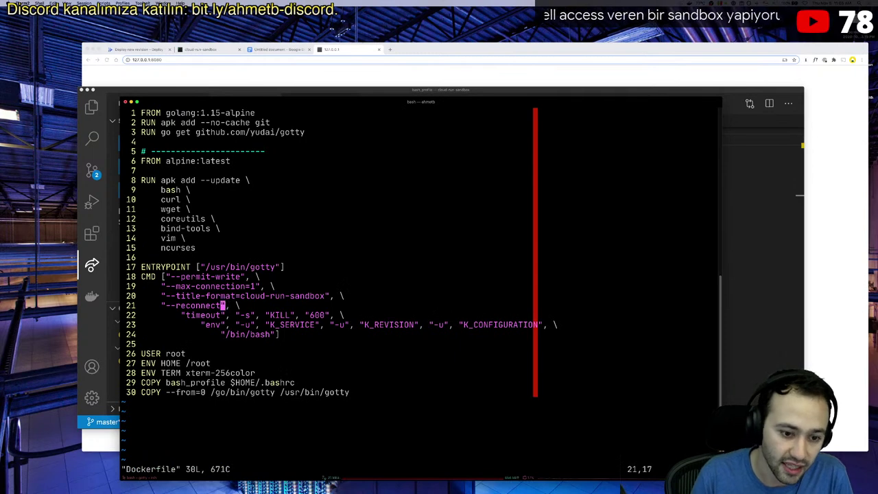
type("dbionce")
key("Escape")
type(":w")
key("Return")
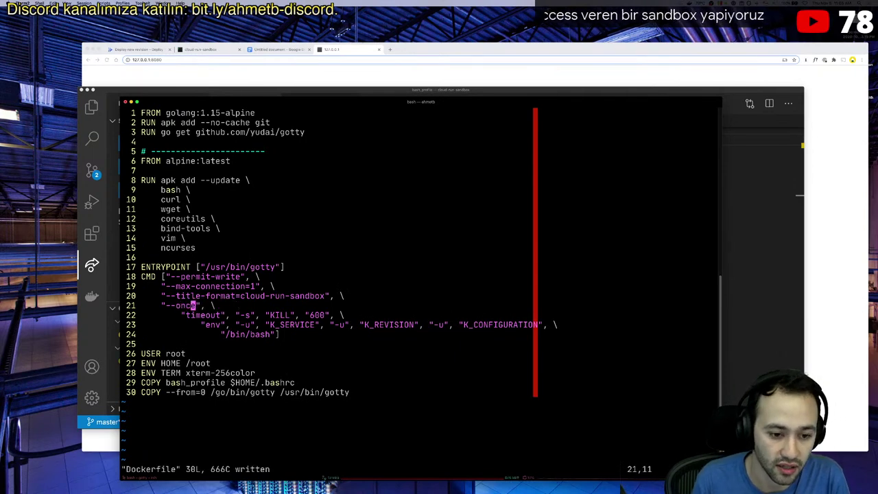
- Save the Dockerfile once more and quit vi
key("l")
key("l")
key("Escape")
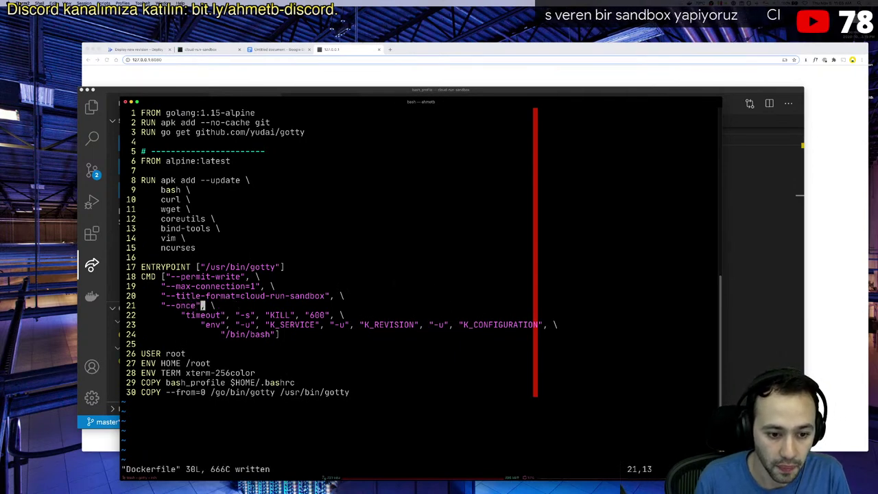
type(":wq")
key("Return")
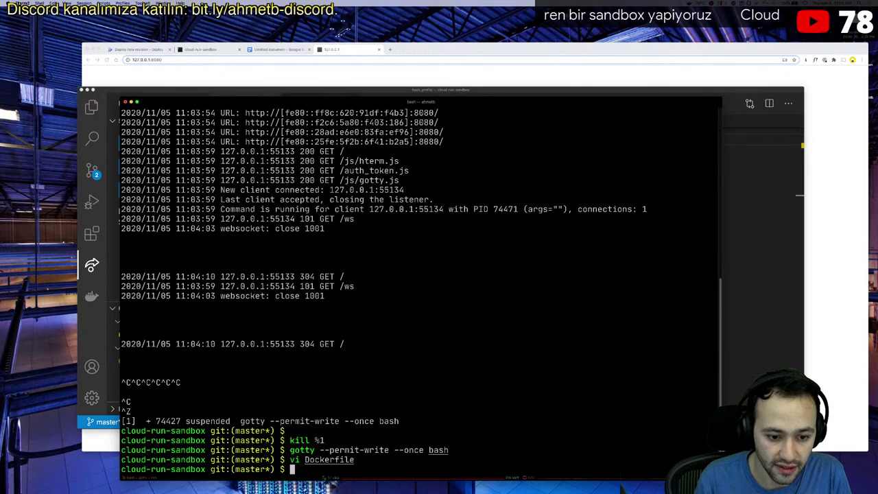
type("doc")
key("Up")
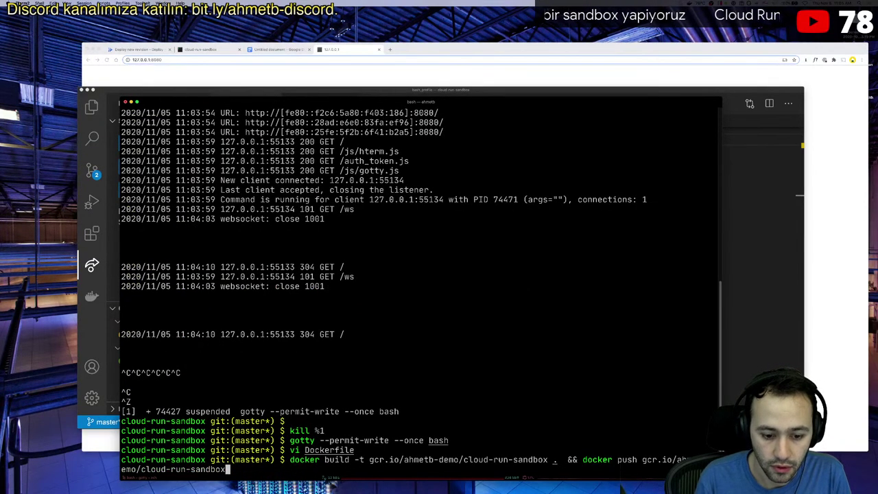
key("Down")
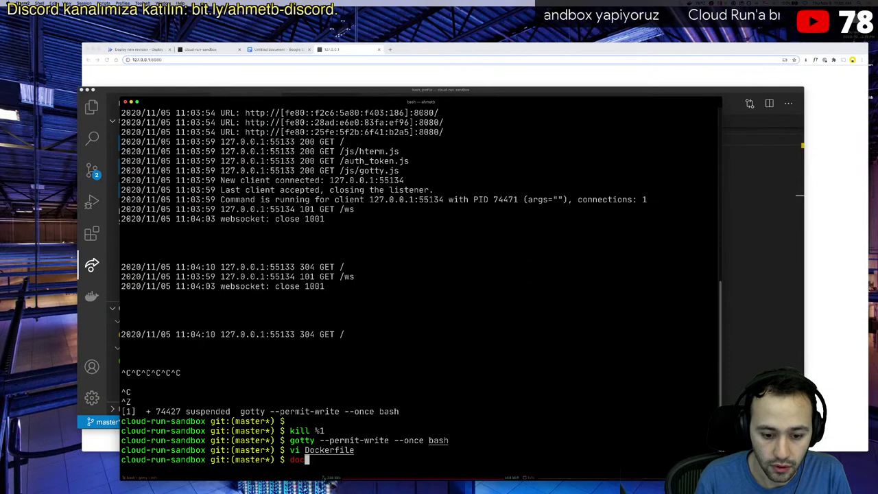
key("ctrl+c")
- Recall and run the earlier command that builds the foo image and starts its container locally
type("db")
key("Up")
key("Up")
key("Return")
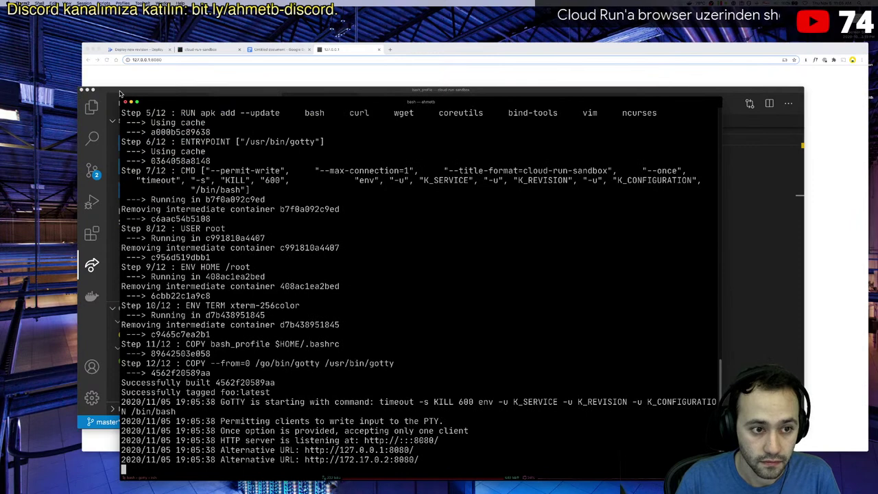
- Load the sandbox shell at 127.0.0.1:8080, then close its tab and check the container's log in the terminal
left_click(137, 85)
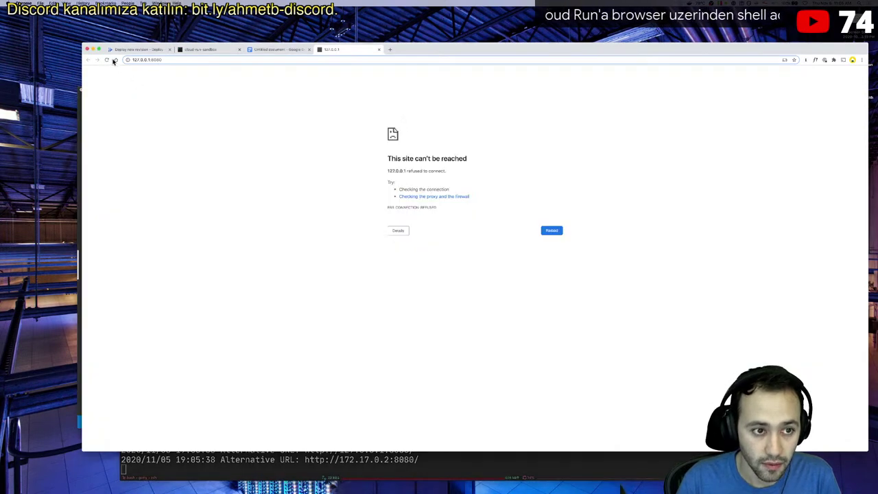
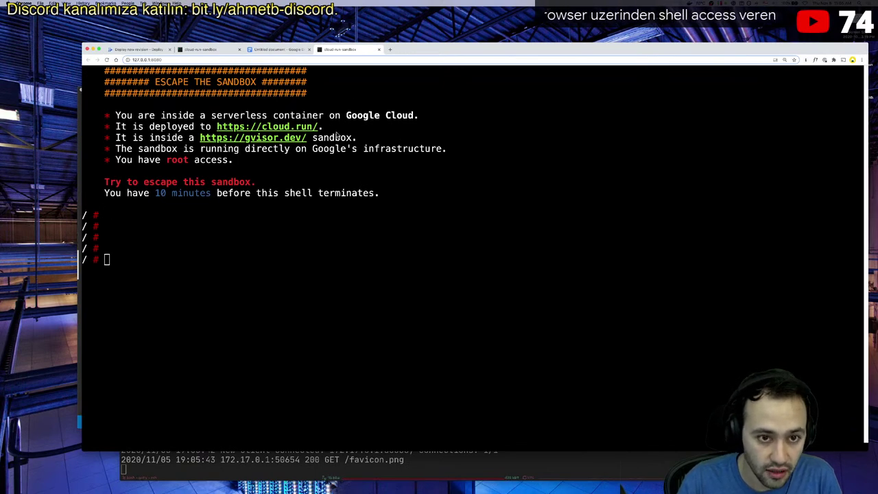
key("super+w")
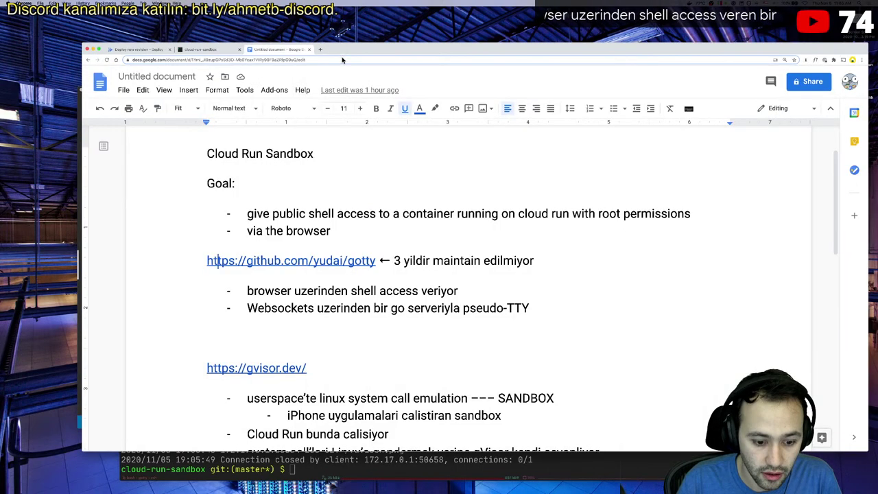
left_click(357, 458)
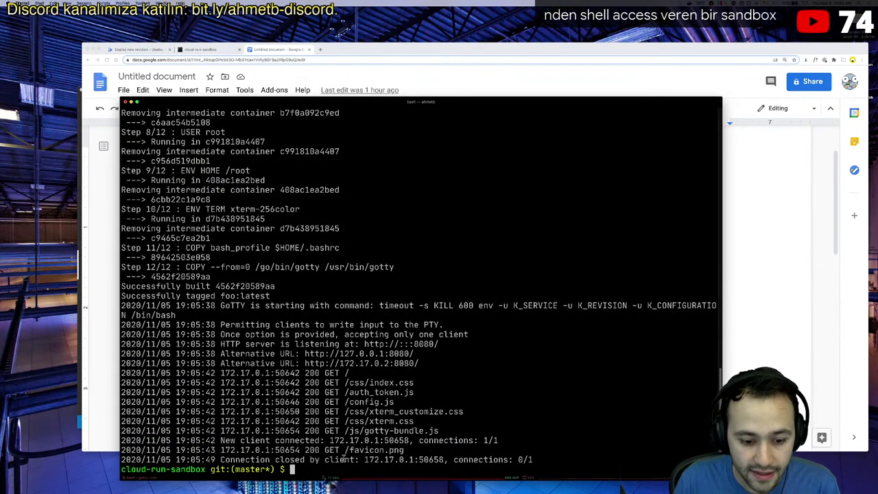
- Reopen the Dockerfile in vi to check the "--once" line of CMD, and save and quit
type("vi Dockerfile")
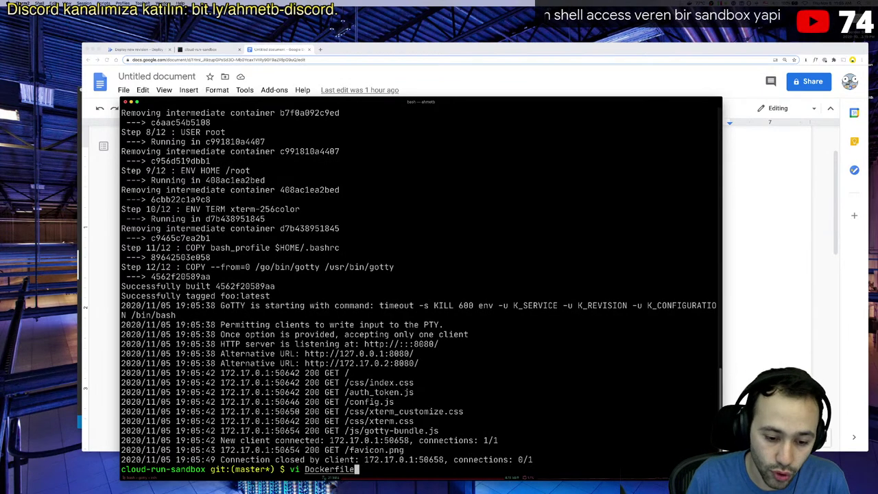
key("Return")
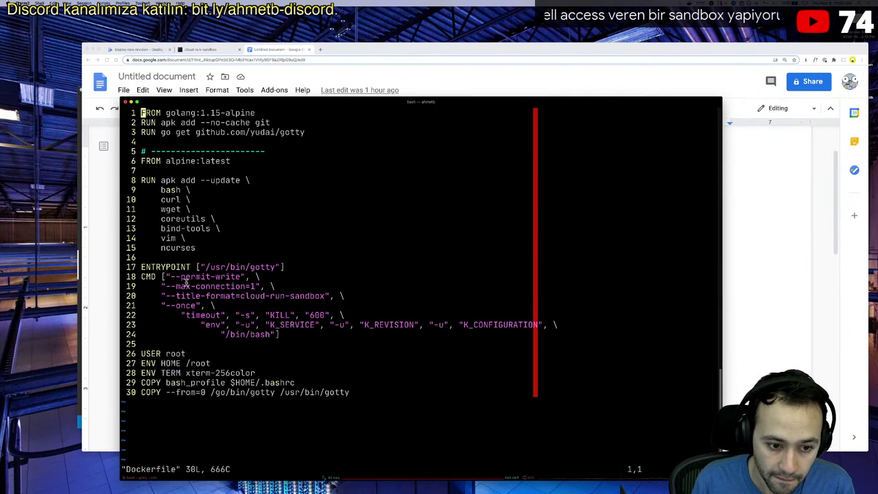
left_click(176, 305)
left_click(204, 306)
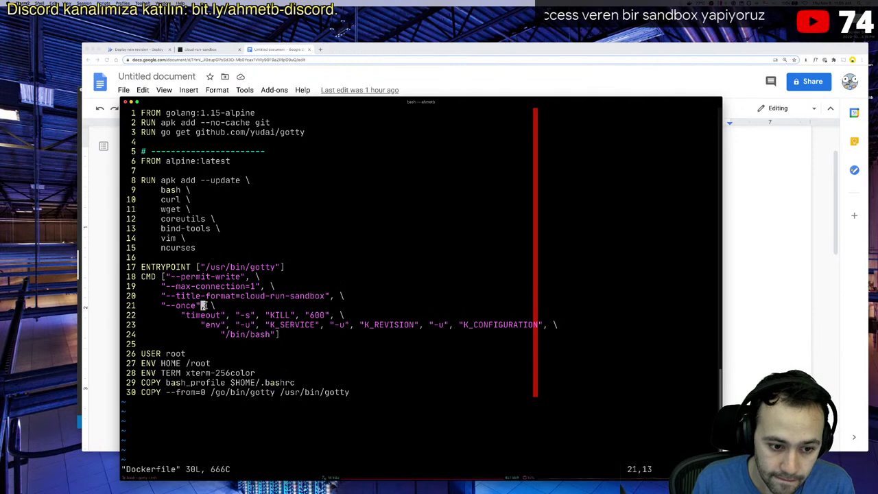
key("Right")
type("i \"")
key("BackSpace")
key("BackSpace")
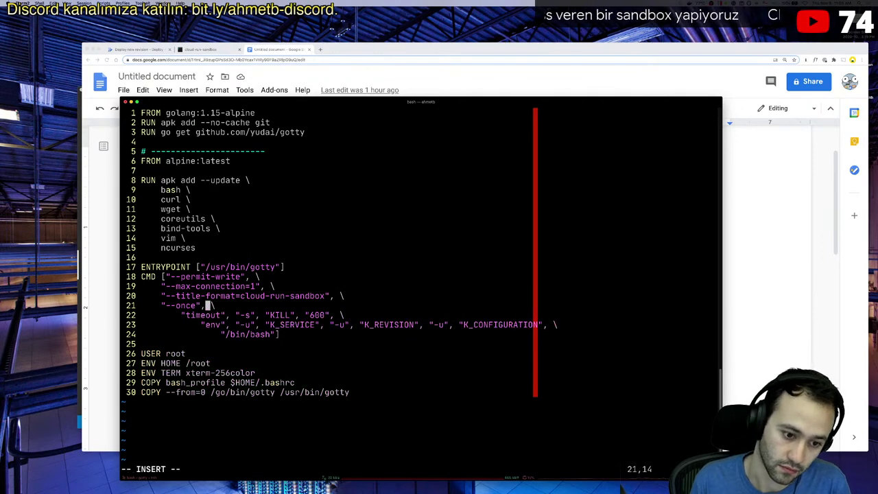
key("Escape")
type(":w")
key("Return")
type(":wq")
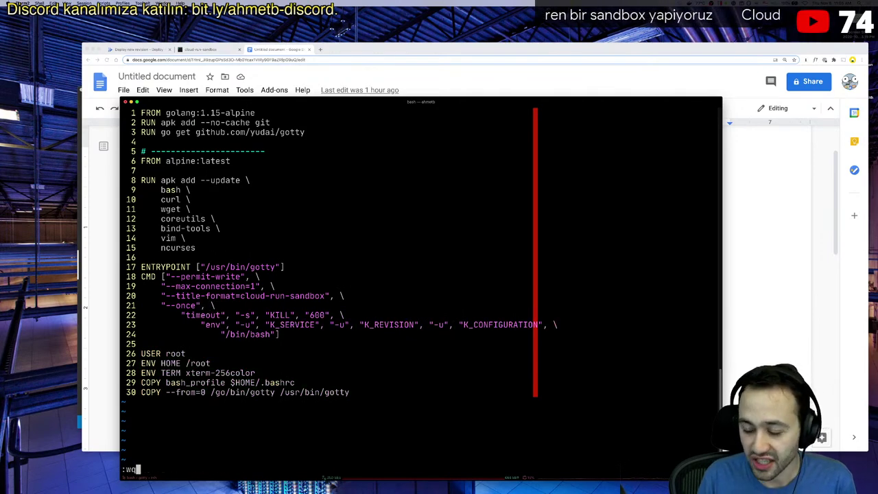
key("Return")
- Run the recalled dbp && run command to build, push and deploy escape-the-sandbox with concurrency 1, max instances 150 and 256Mi memory
type("dbp")
key("Up")
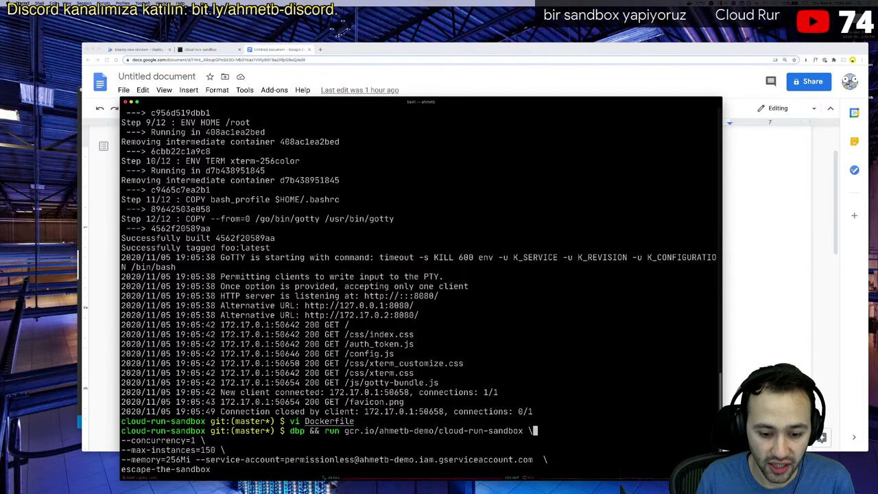
key("Return")
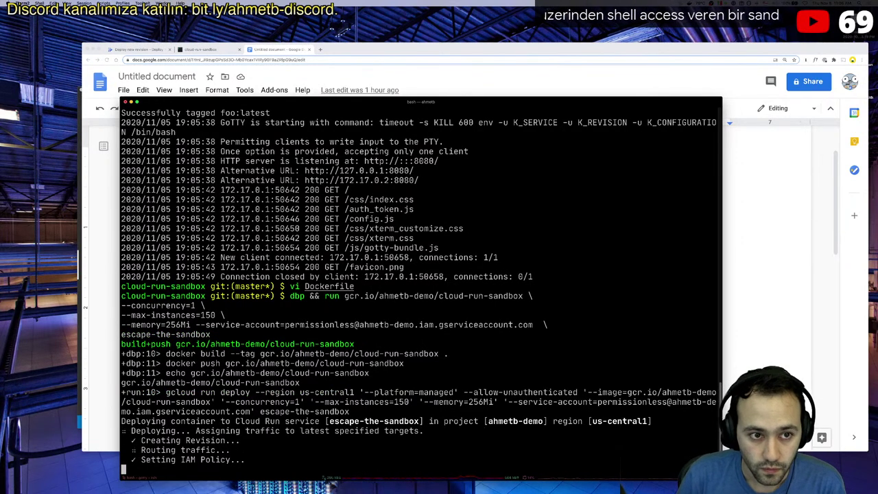
- Close the old cloud-run-sandbox browser tab and return to the terminal to check the deployment
left_click(199, 51)
key("super+w")
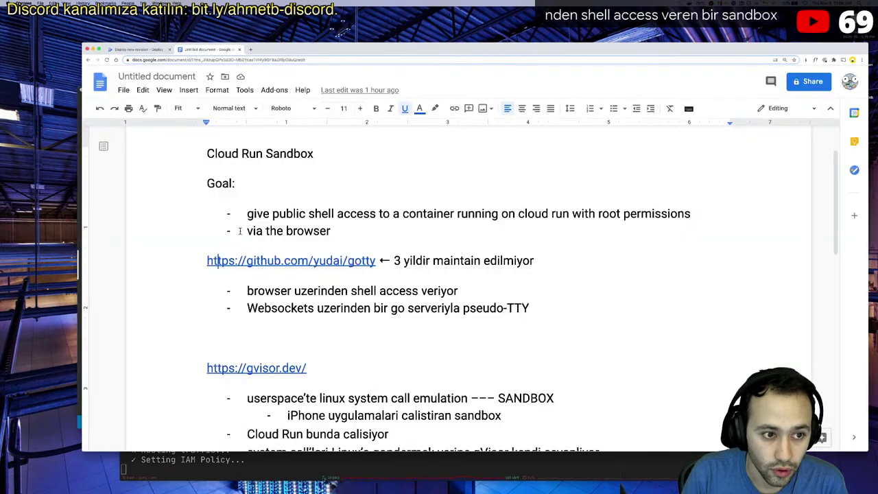
left_click(232, 455)
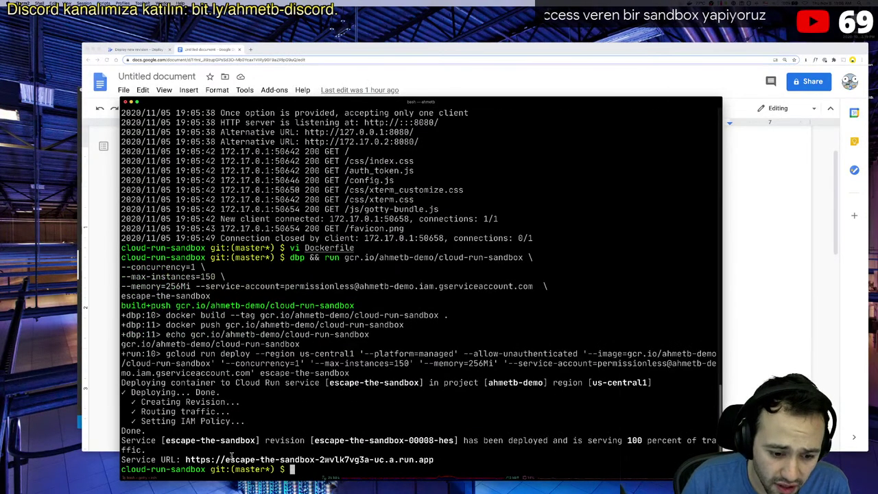
- Open the deployed escape-the-sandbox service URL and run rm -rf with the --no-preserve-root option on the container's root directory
left_click(255, 460, "super")
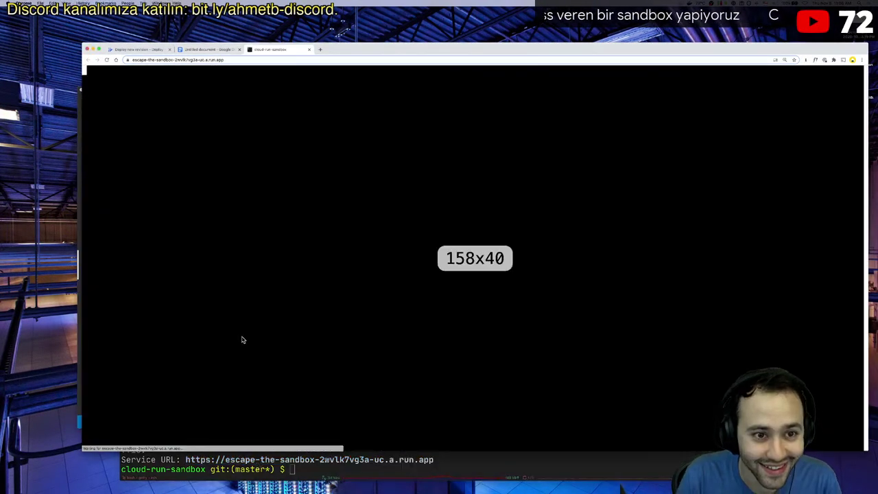
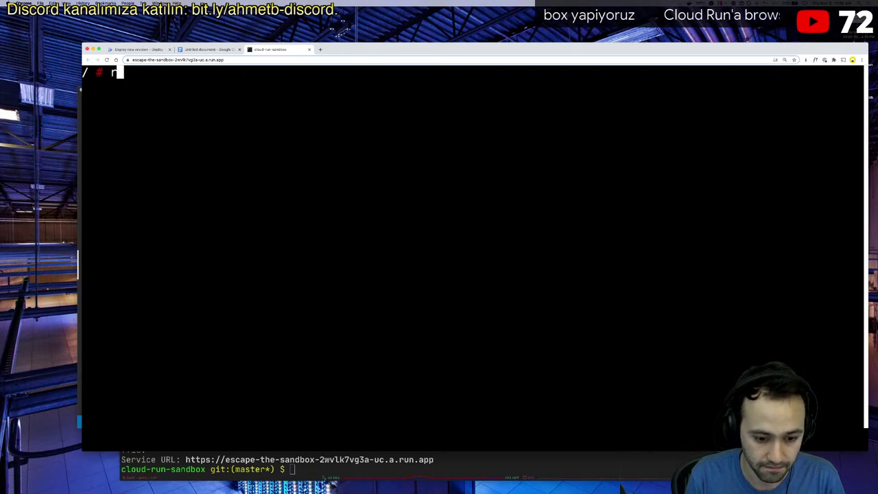
type("--no-pr")
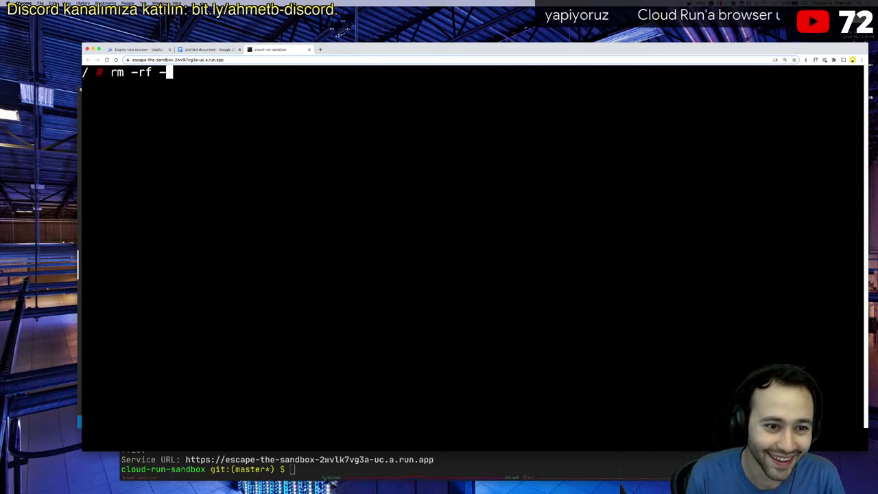
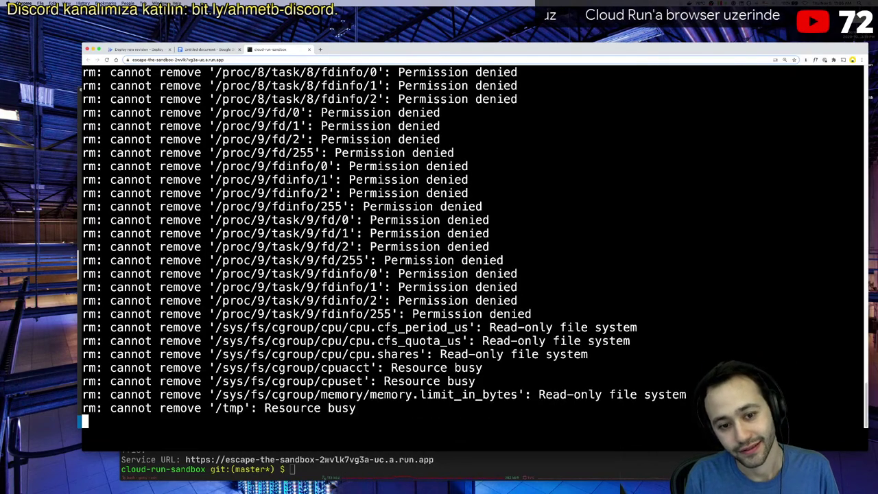
- List the running processes in the deployed sandbox shell with ps au and ps aux
key("Return")
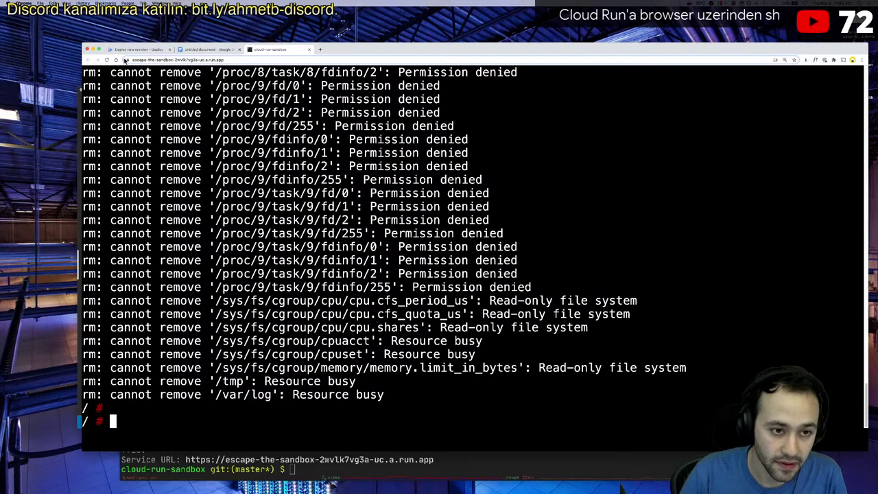
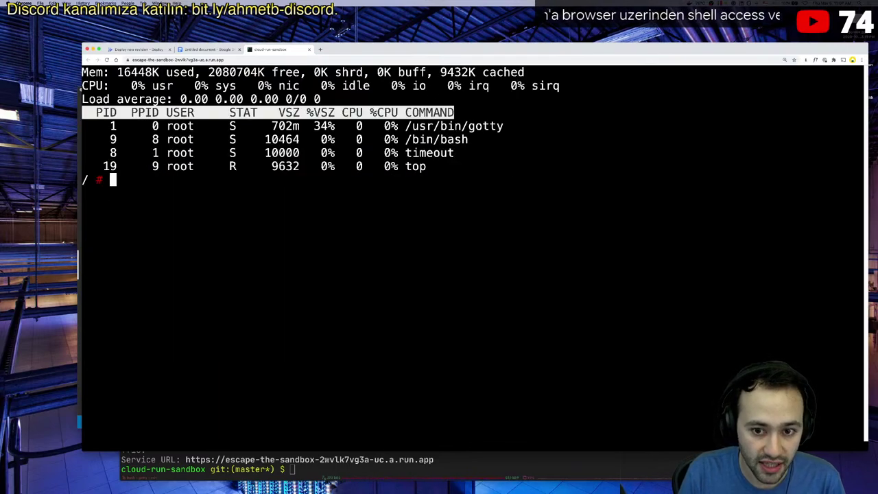
type("ps au")
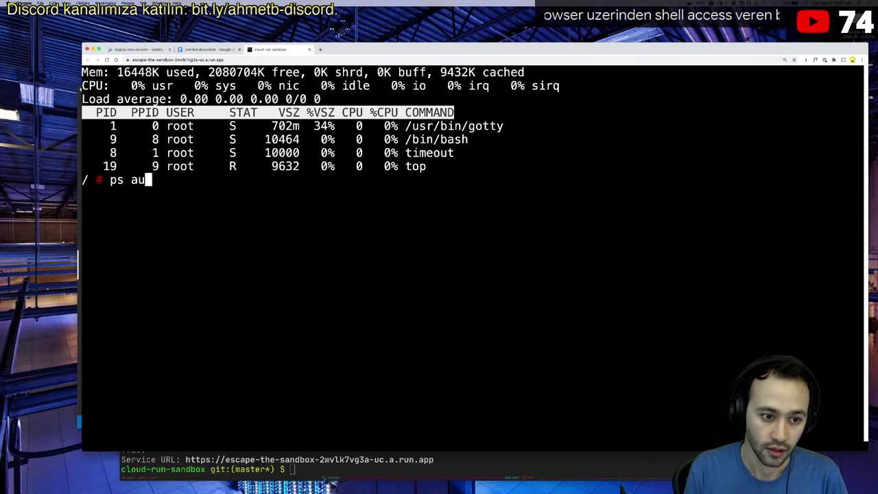
key("Return")
key("Up")
type("x")
key("Return")
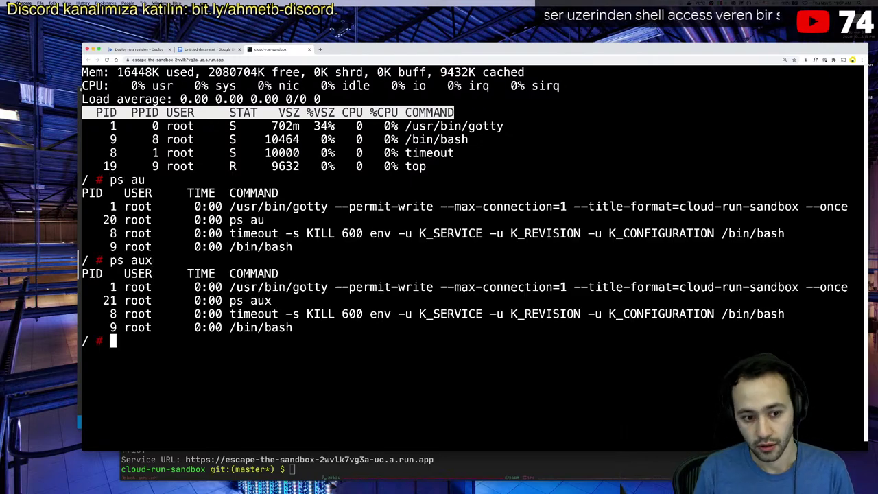
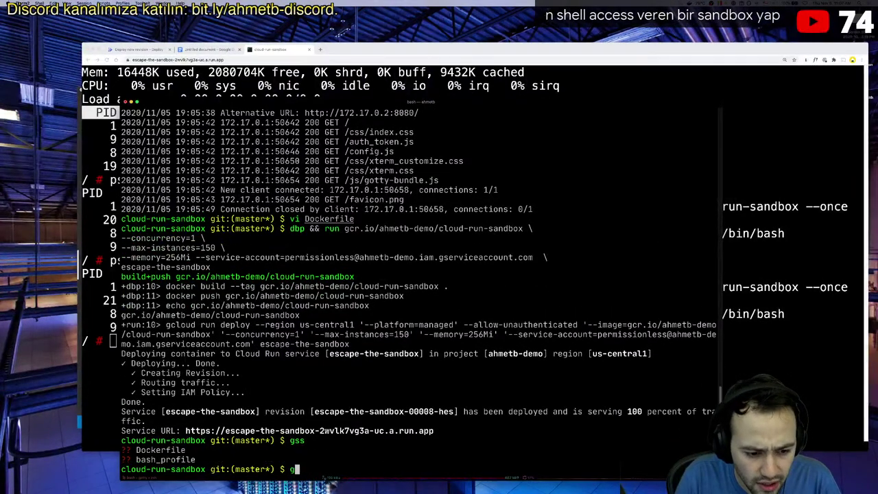
- In the local cloud-run-sandbox repository, stage all files with gaa and download the Apache 2.0 license as LICENSE using the recalled wget command
type("aa")
key("Return")
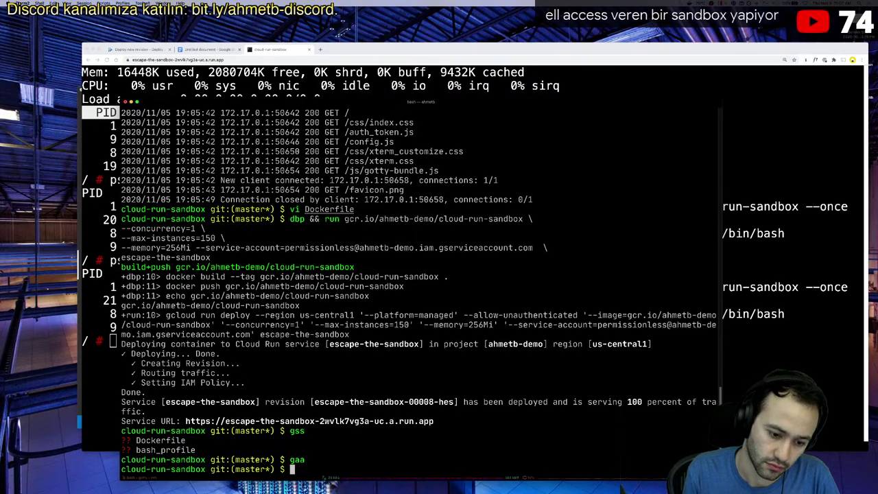
key("ctrl+r")
type("LICENSE")
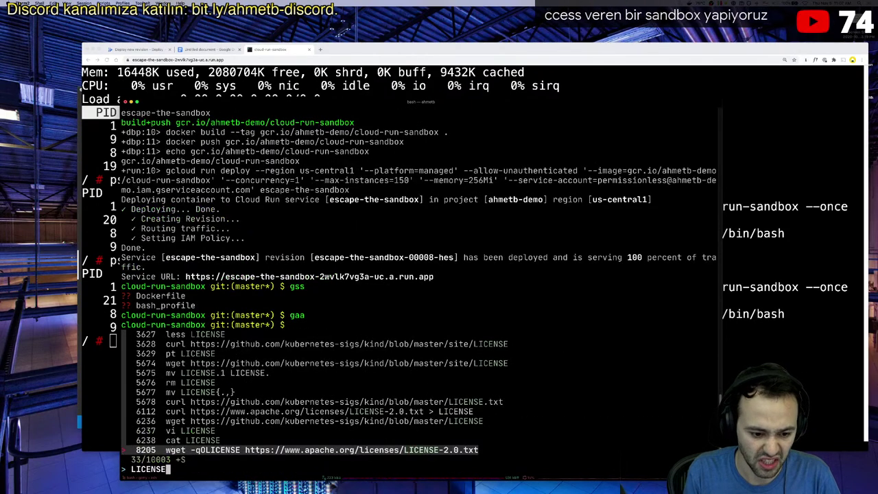
key("Return")
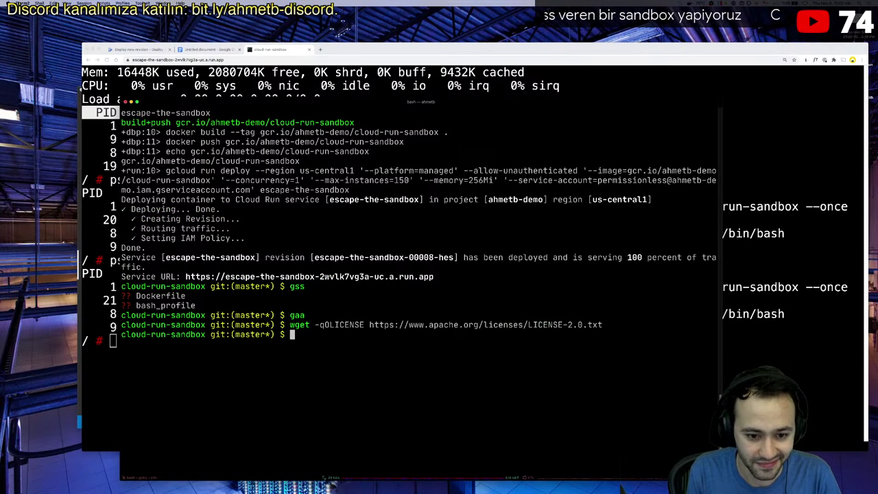
- Search the shell history for a previously used license-check command, and leave the search without running anything
key("ctrl+r")
type("license")
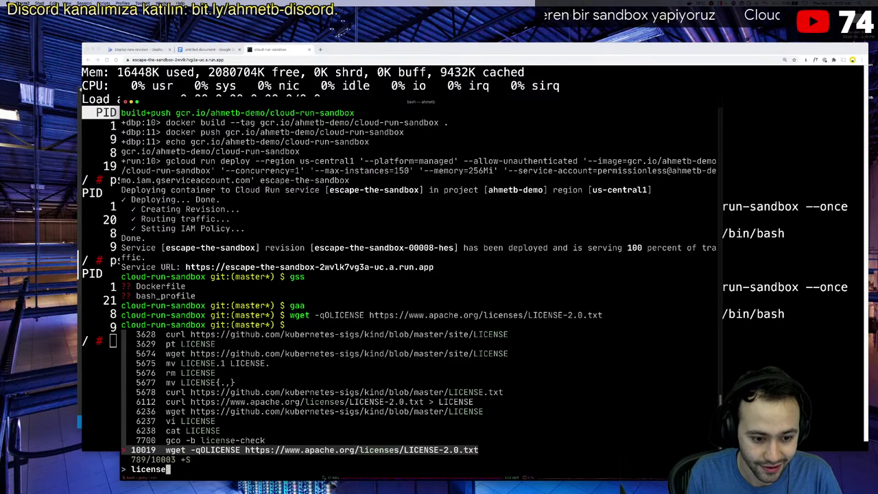
type("che")
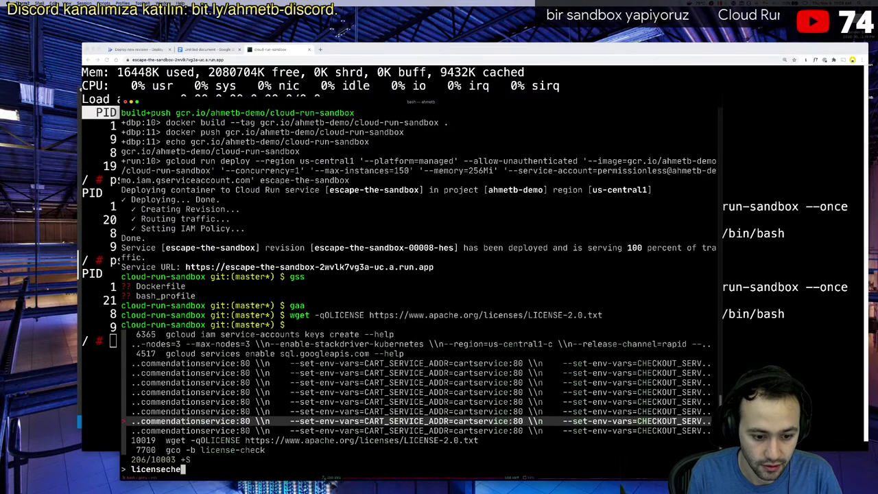
type("ck")
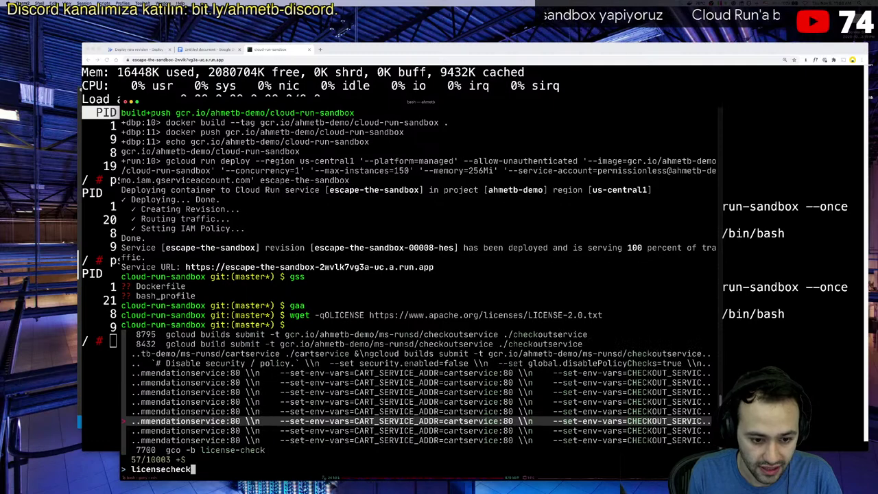
key("BackSpace")
key("BackSpace")
key("BackSpace")
key("BackSpace")
key("BackSpace")
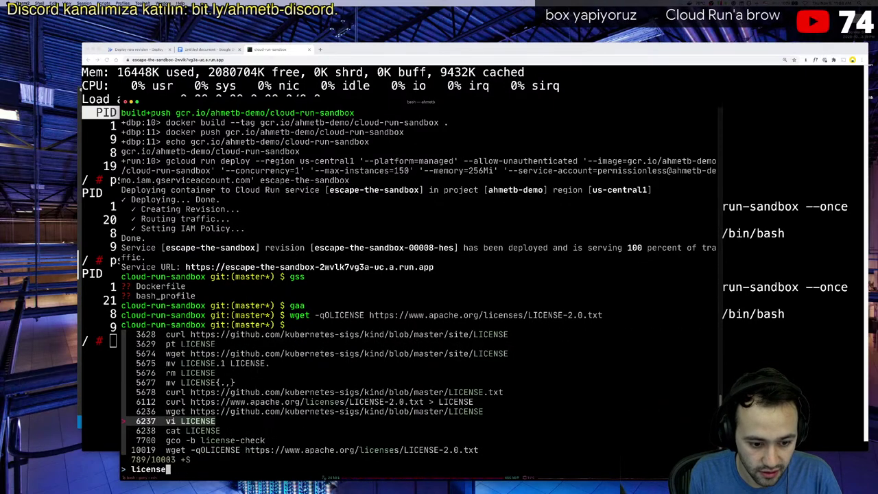
key("Up")
key("Up")
key("Up")
key("Up")
key("Up")
key("Up")
key("Up")
key("Up")
key("Up")
key("Up")
key("Up")
key("Up")
key("Up")
key("Up")
key("Up")
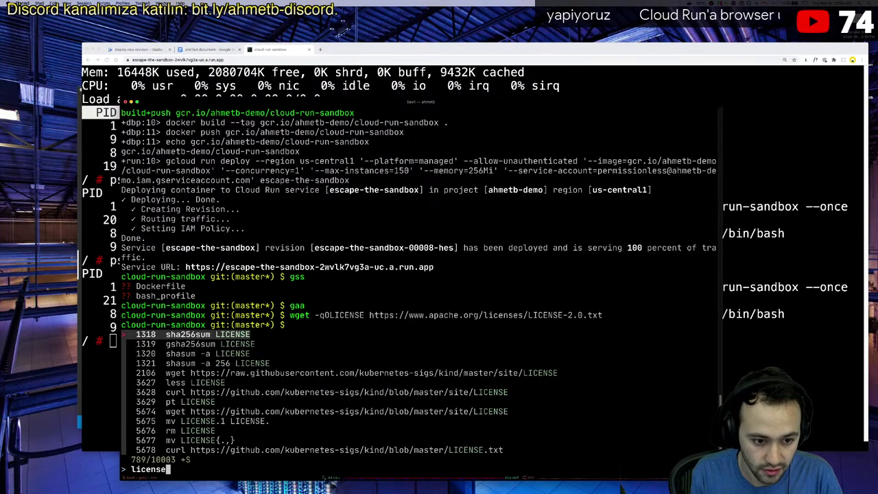
key("Escape")
key("Return")
key("Return")
key("Return")
- Look up the license tool by completing "lice", and run addlicense without arguments to read its usage
type("lice")
key("Tab")
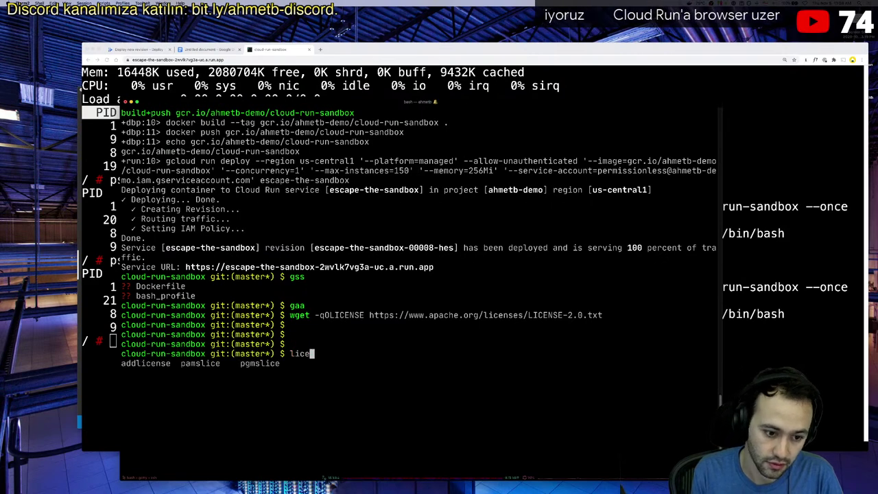
key("ctrl+c")
type("addlicense")
key("Return")
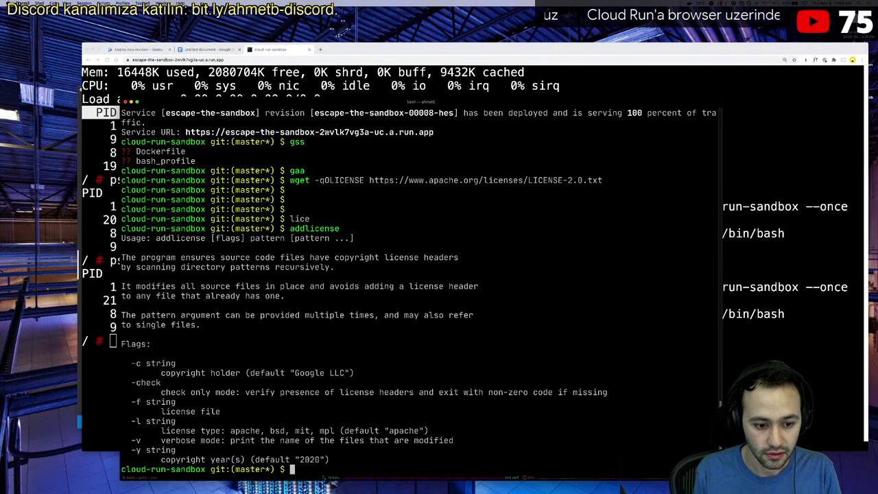
key("Up")
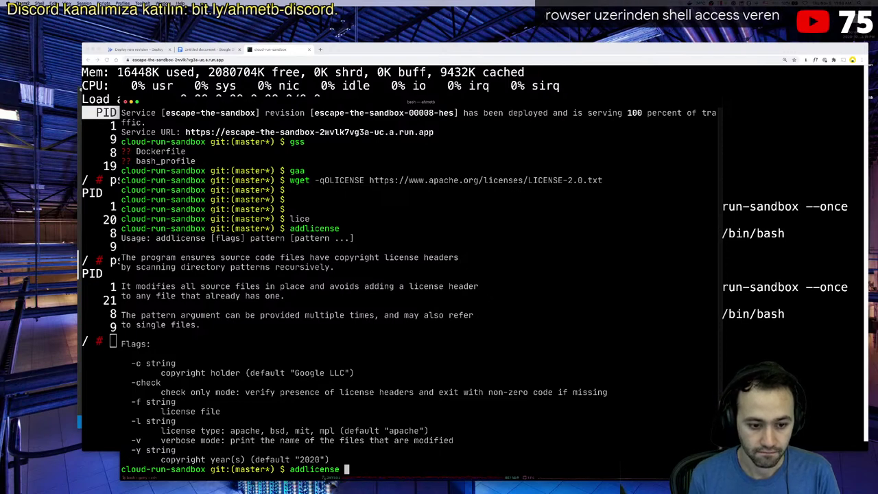
key("Return")
- Add the license header to the Dockerfile with addlicense, list the directory, and print the Dockerfile to check it
key("Up")
type("Dockerfile")
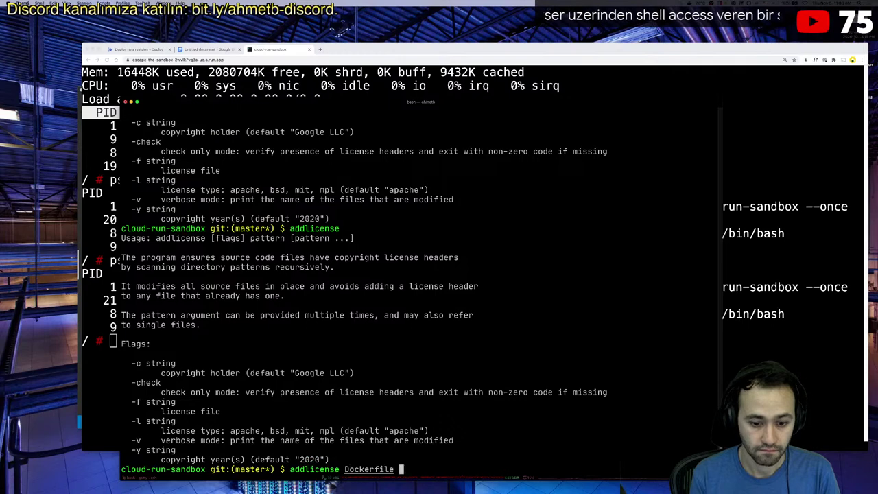
key("Return")
type("ls")
key("Return")
type("cat Dockerfile")
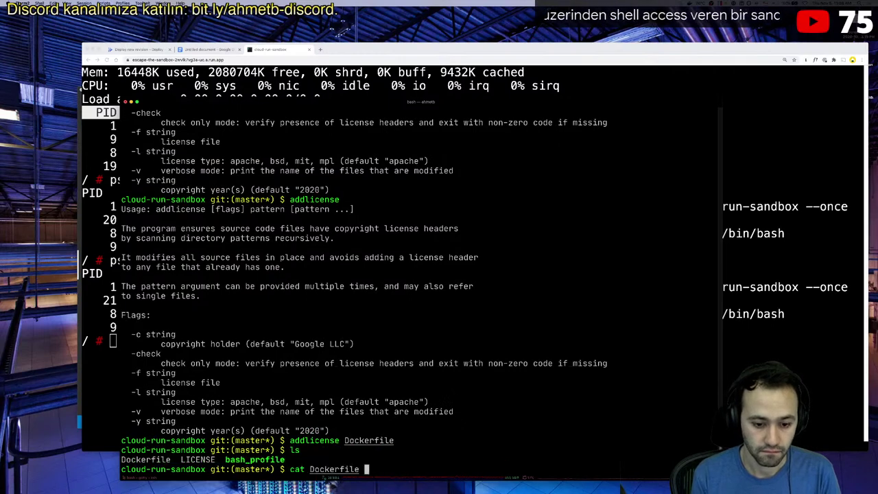
key("Return")
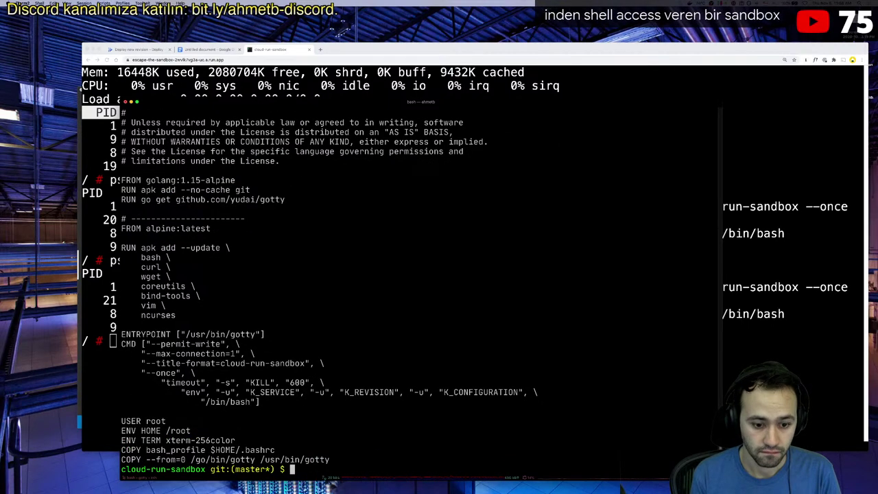
- Try to add a license header to bash_profile with addlicense, and check the file in vi
type("addlicense bas")
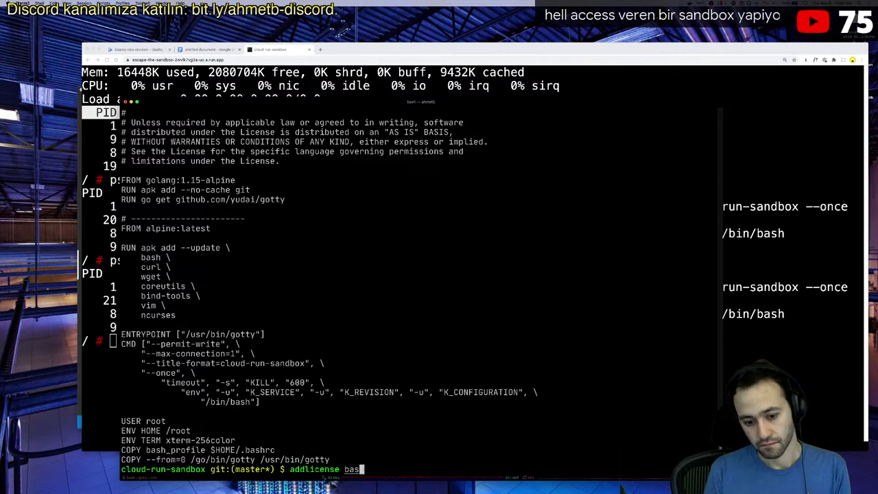
key("Tab")
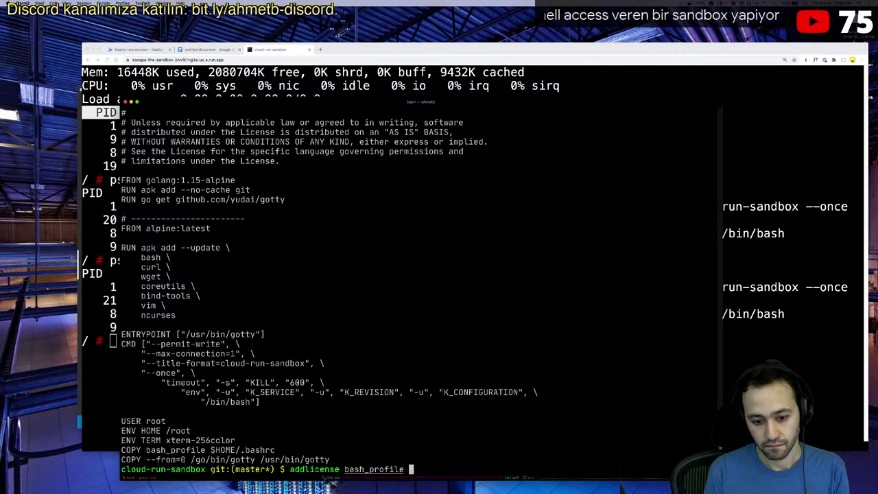
key("Return")
type("vi ba")
key("Tab")
key("Return")
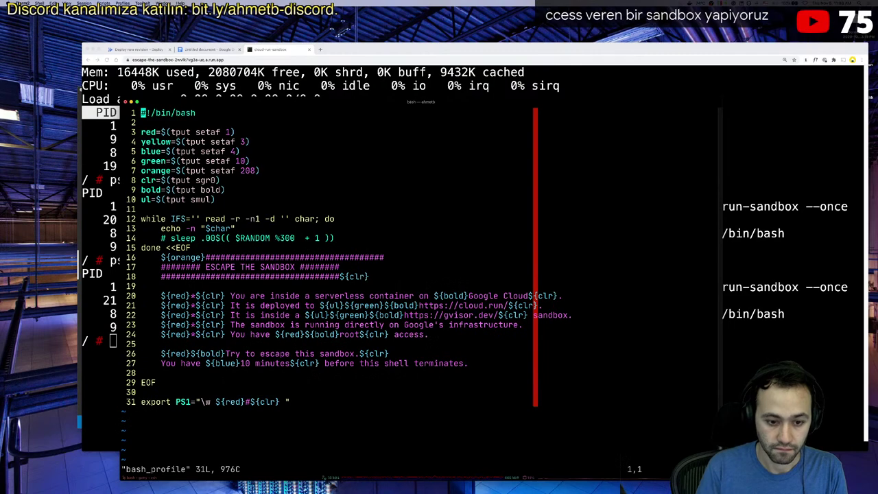
scroll(223, 325, "down", 4)
scroll(223, 325, "up", 4)
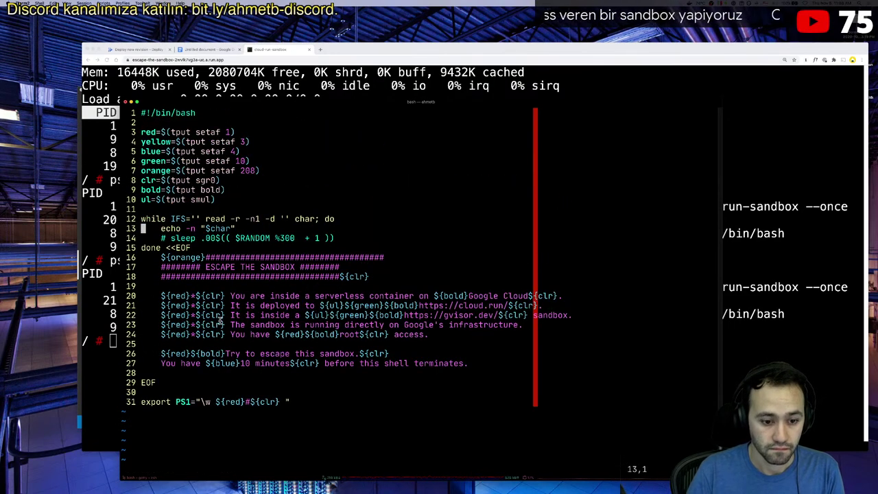
type(":q")
key("Return")
key("Up")
key("Up")
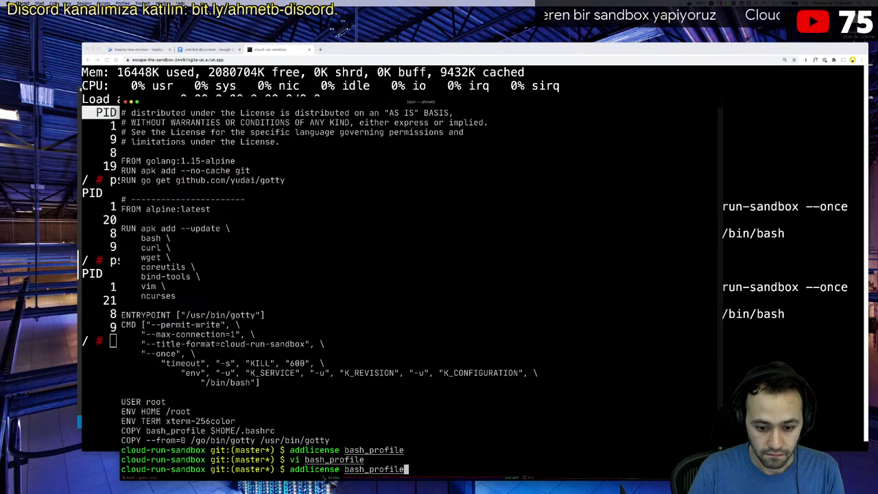
key("Return")
type("mv bash_profi")
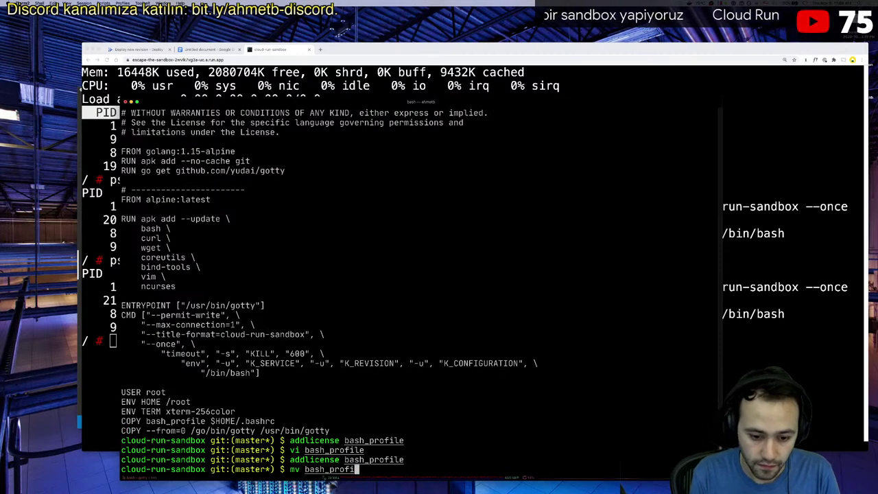
- Copy the license header from the printed Dockerfile, paste it below the #!/bin/bash line of bash_profile in vi, and save and quit
scroll(127, 177, "up", 6)
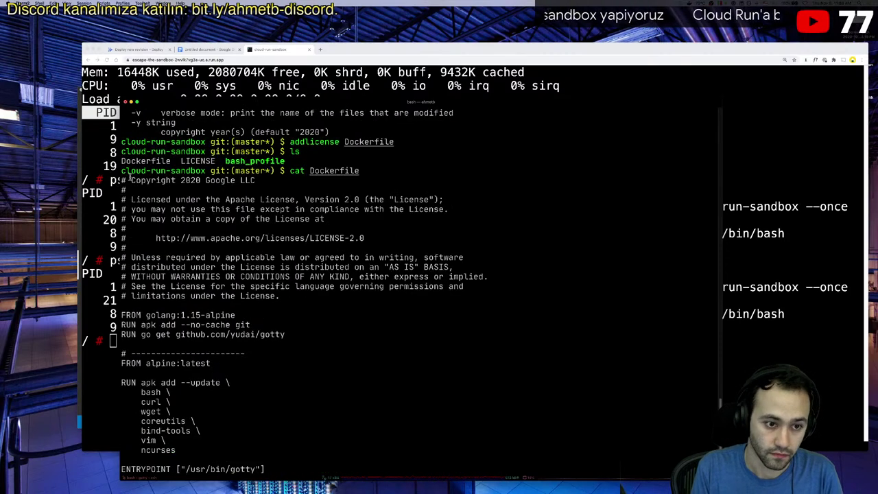
left_click_drag(128, 179, 251, 293)
key("ctrl+c")
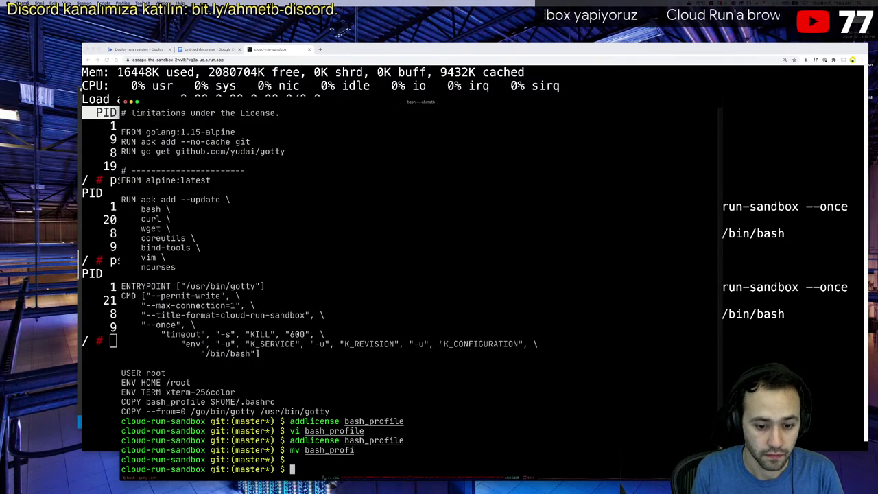
type("vi bash_profile")
key("Return")
key("o")
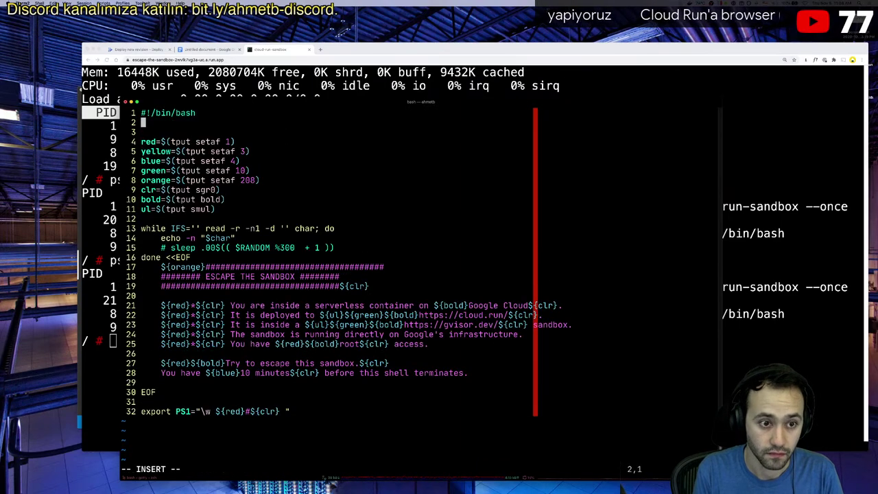
key("super+v")
key("Escape")
type(":wq")
key("Return")
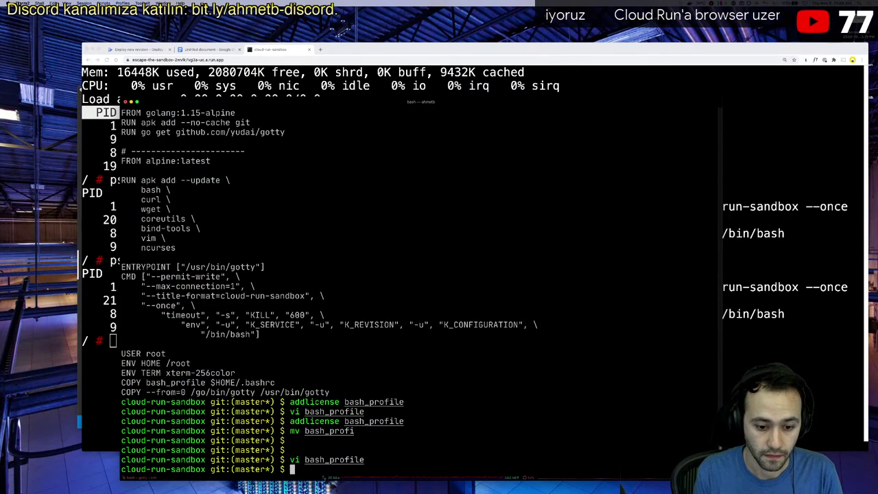
- Stage all changes with gaa and commit them with gc using the message "initial import"
type("gca")
key("Return")
type("iadd")
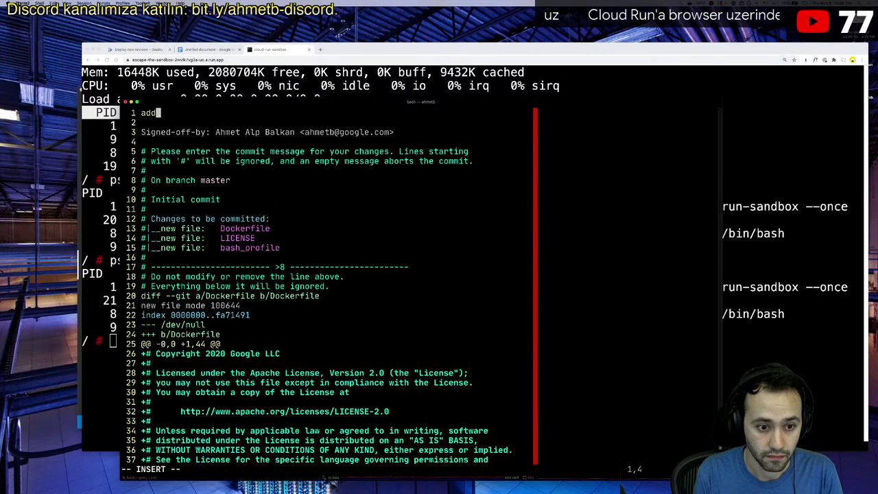
key("BackSpace")
key("BackSpace")
key("BackSpace")
type("initial import")
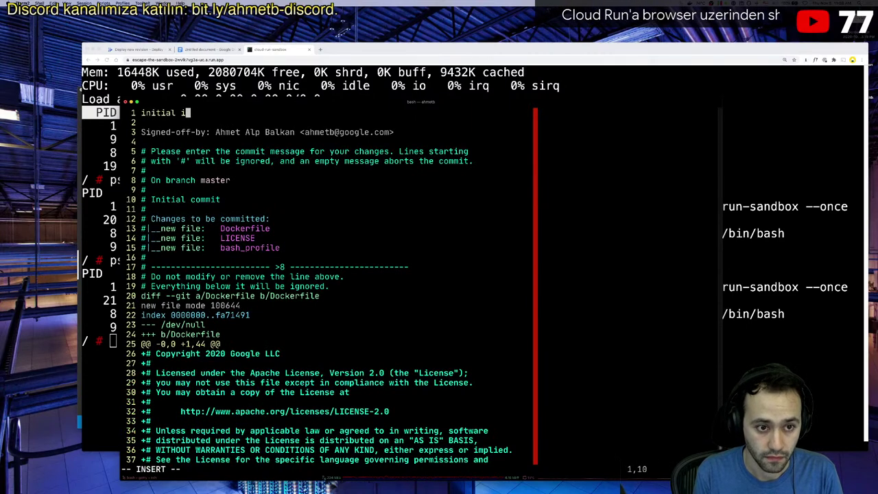
key("Escape")
type(":wq")
key("Return")
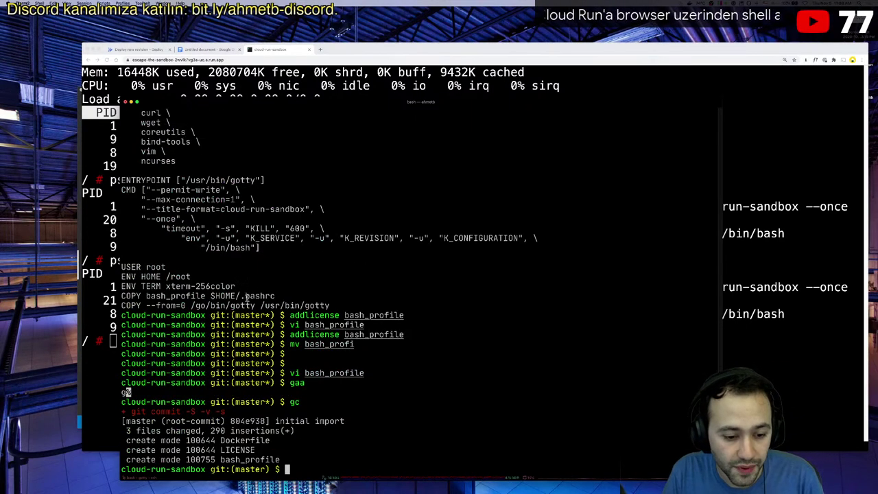
- Switch to the browser and reload the deployed escape-the-sandbox page to start a fresh shell
left_click(104, 291)
left_click(106, 60)
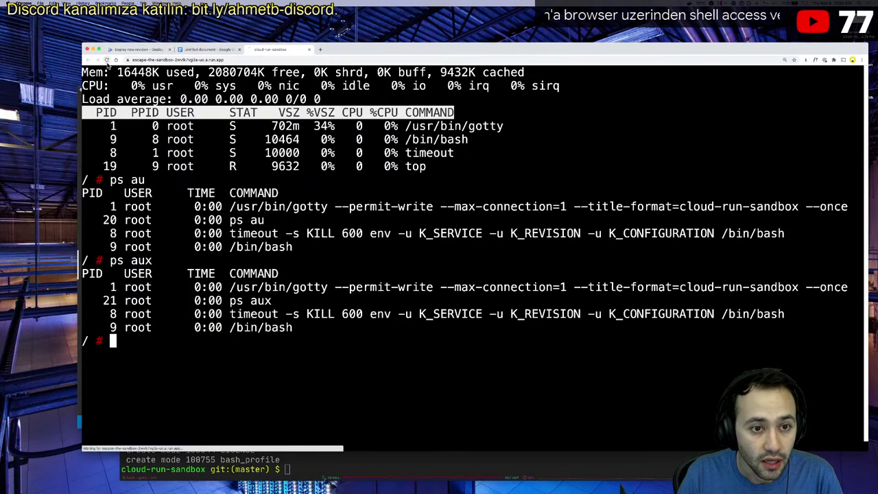
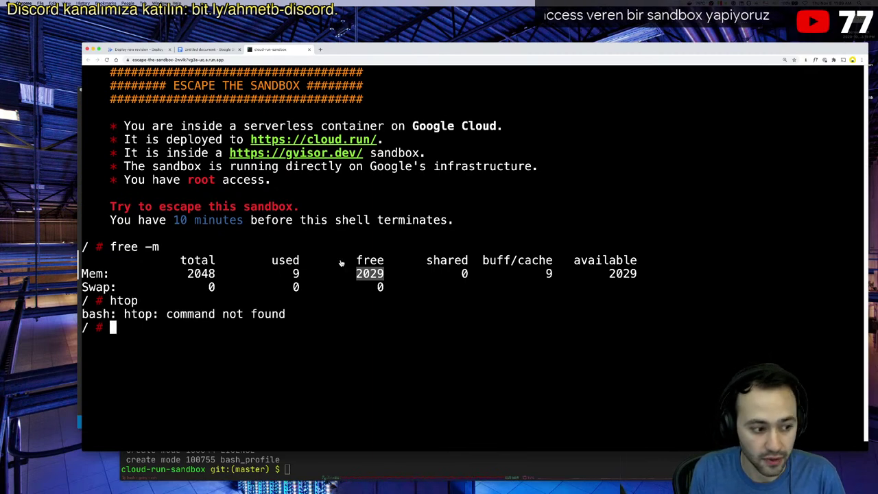
- Install htop in the browser sandbox shell with apk add --no-cache htop
key("super+Tab")
left_click(240, 103)
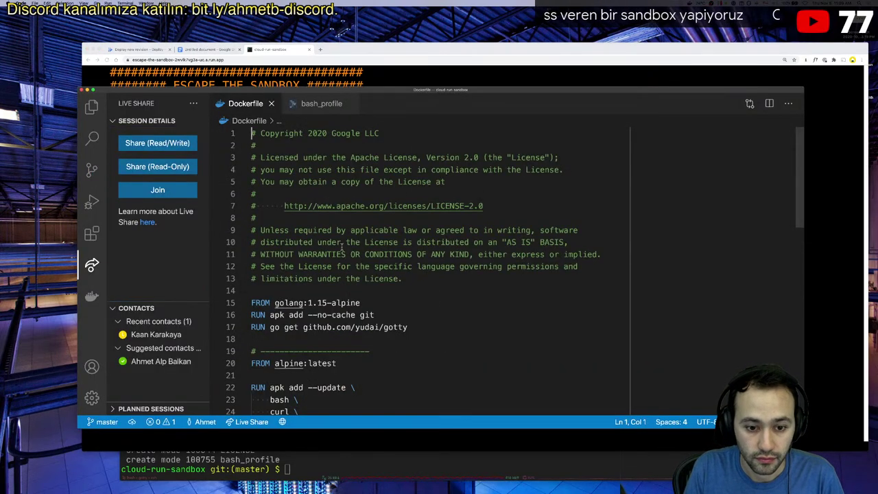
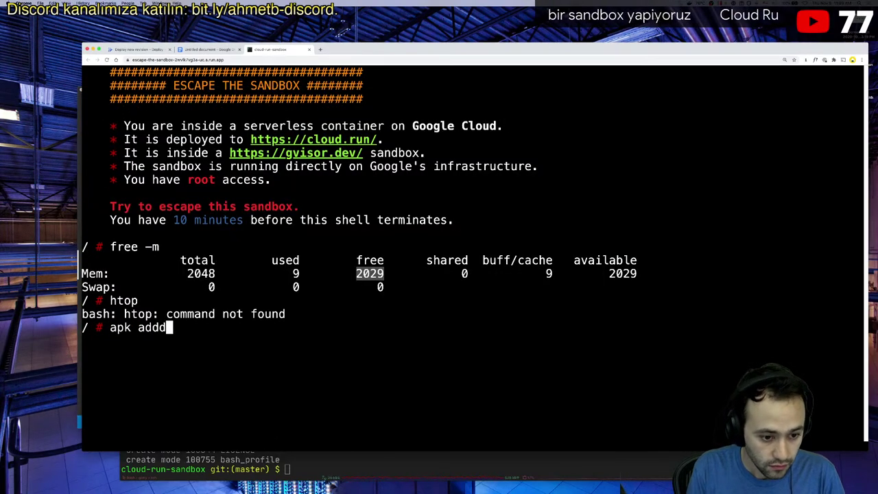
key("BackSpace")
type("--no-cache htop")
key("Return")
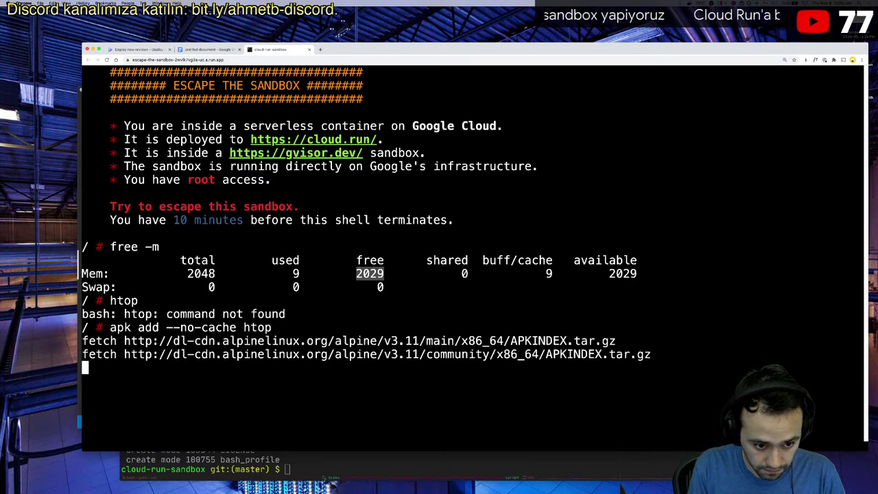
- Switch to the code editor and add htop after ncurses in the Dockerfile's apk add list, continuing the ncurses line with a backslash
key("super+Tab")
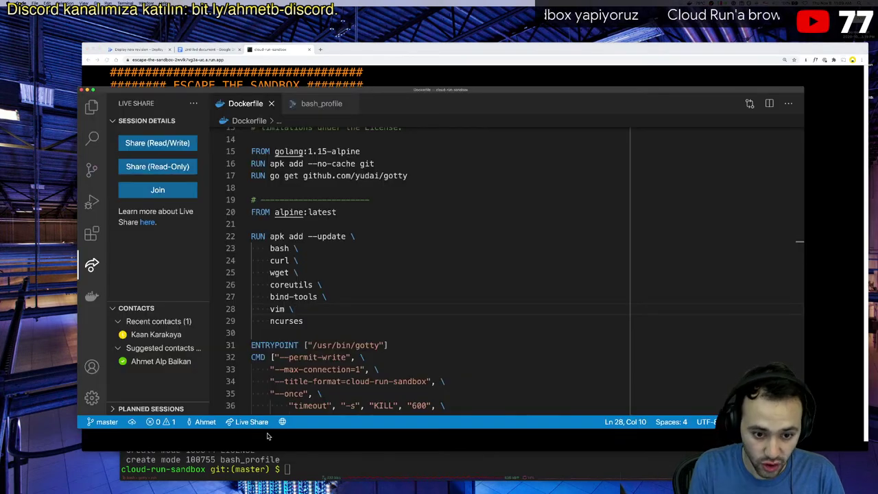
key("Down")
key("End")
key("Return")
type("htop")
key("Up")
key("End")
type("\\")
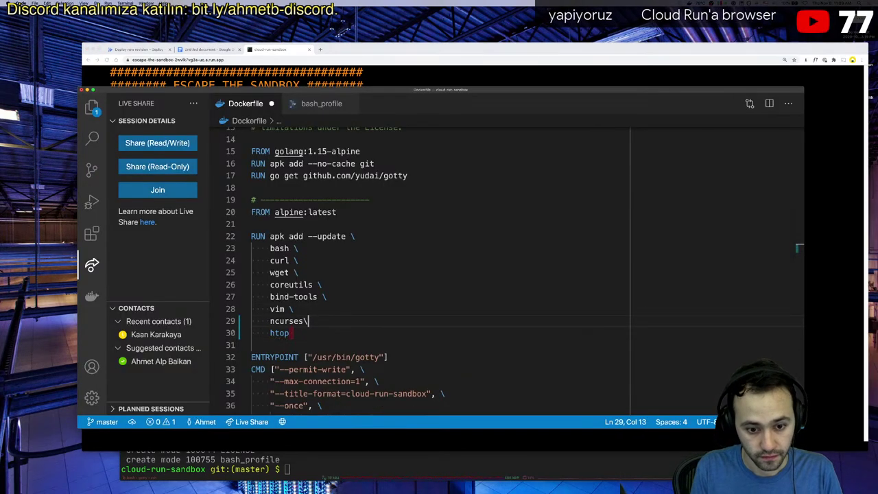
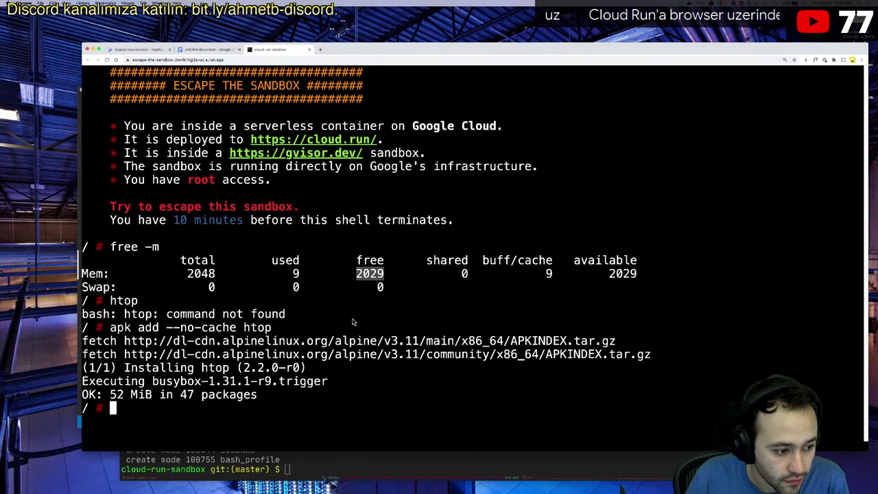
key("super+Tab")
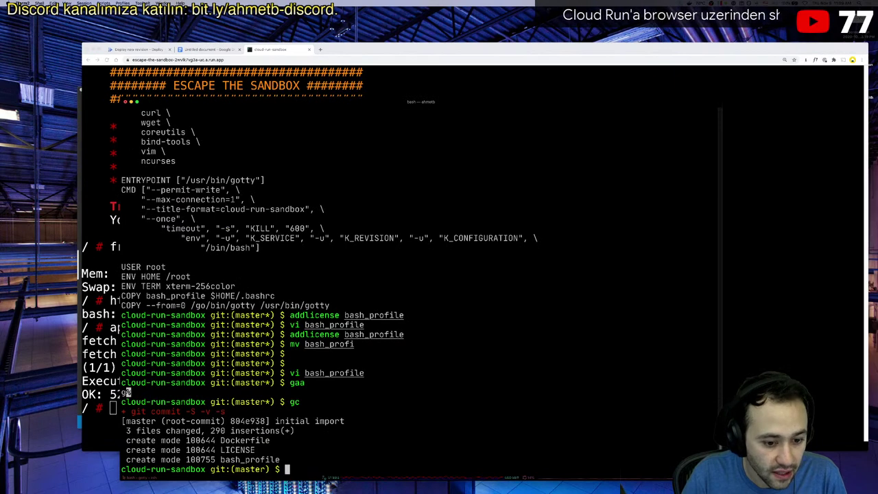
key("Up")
key("Up")
key("Up")
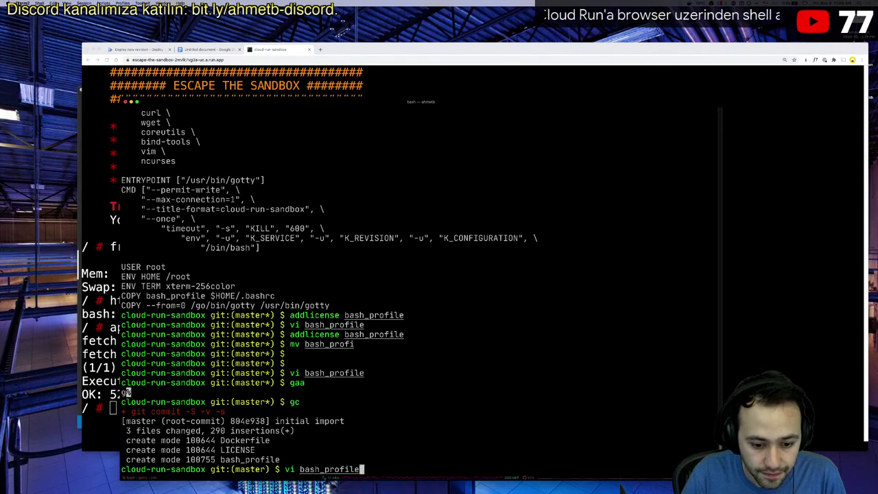
key("ctrl+c")
key("ctrl+c")
key("ctrl+c")
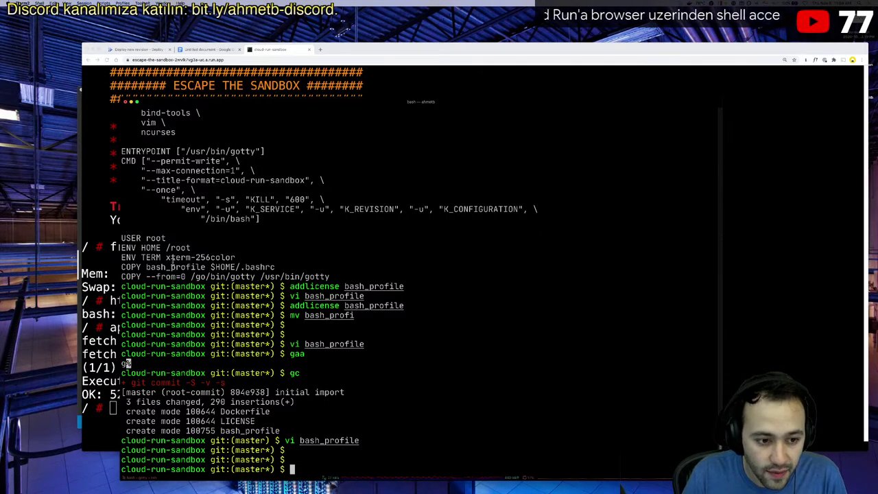
- In the terminal, run dbp && run for gcr.io/ahmetb-demo/cloud-run-sandbox as escape-the-sandbox with concurrency 1, max-instances 150, memory 256Mi and the permissionless service account
left_click(104, 238)
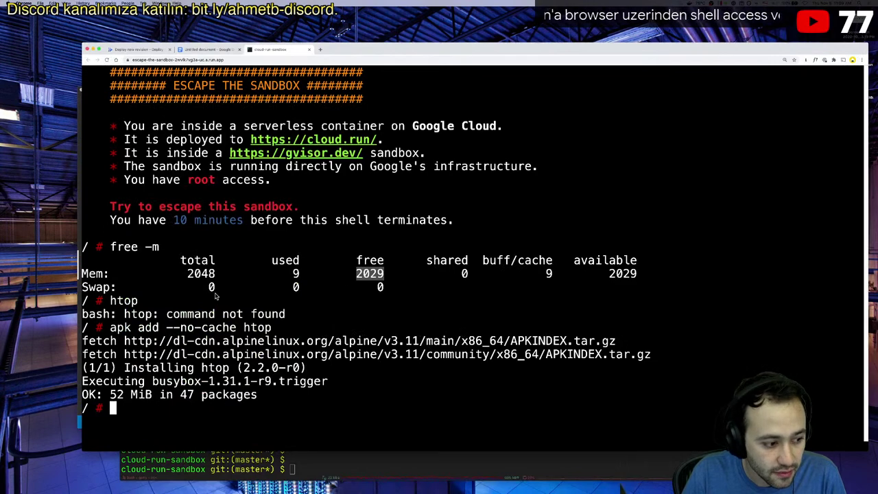
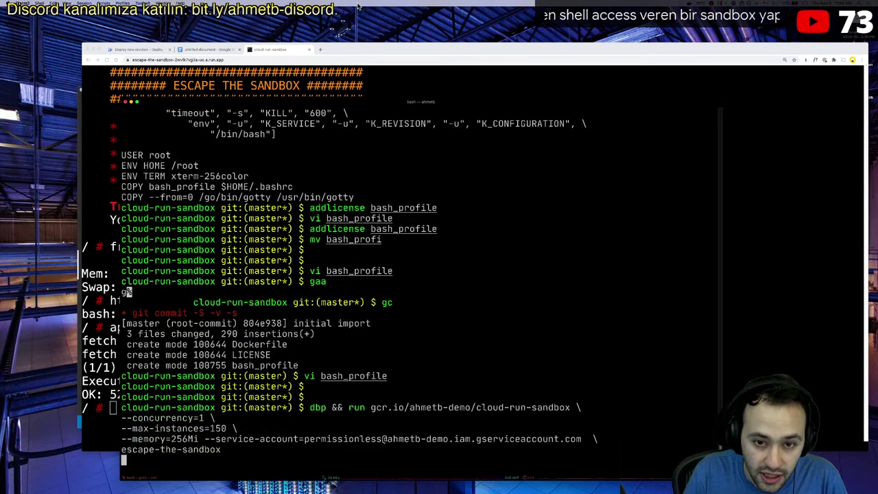
key("Return")
left_click_drag(372, 105, 404, 19)
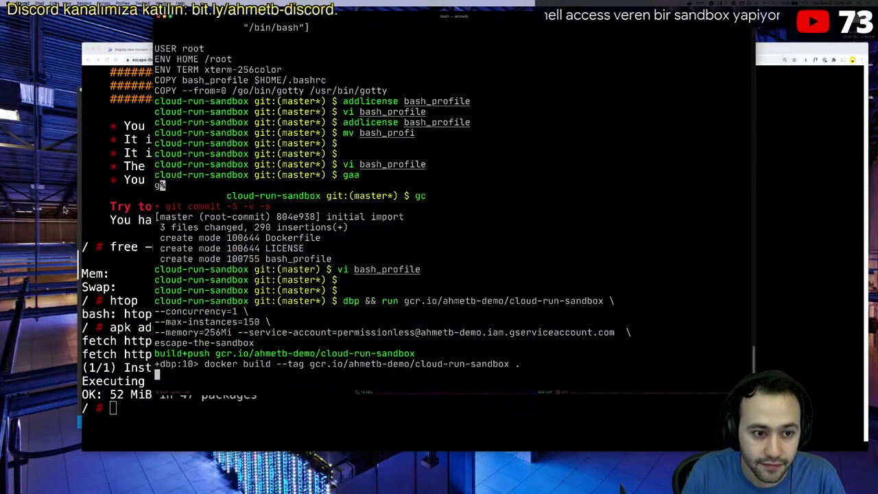
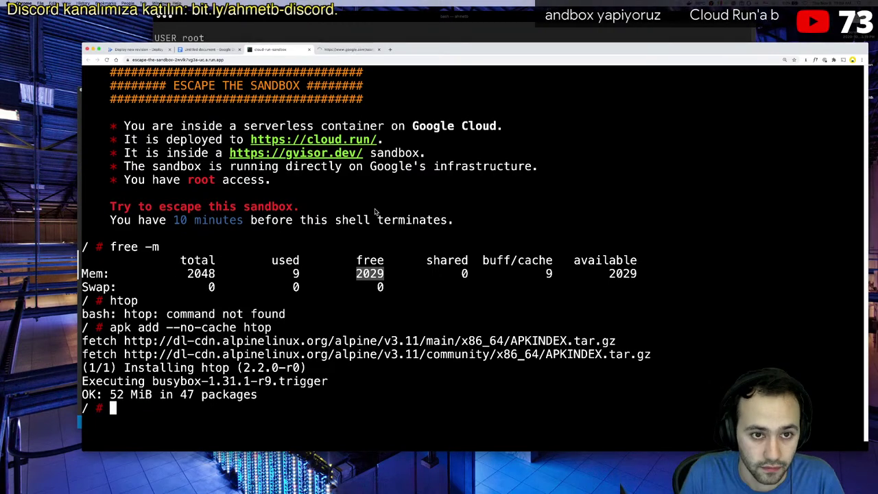
- Run htop in the browser sandbox shell and examine the full command lines of the running processes
type("htop")
key("Return")
key("Down")
key("Down")
key("Down")
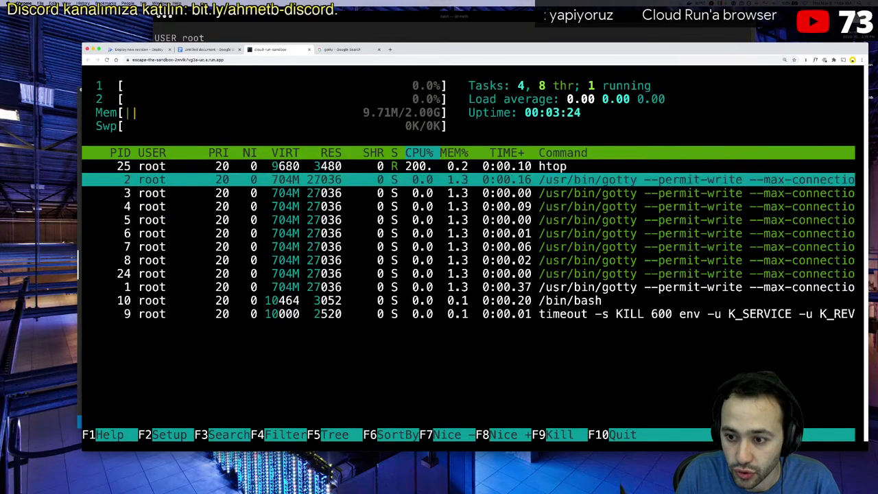
key("Right")
key("Right")
key("Right")
key("Right")
key("Right")
key("Right")
key("Right")
key("Right")
key("Right")
key("Right")
key("Right")
key("Right")
key("Right")
key("Right")
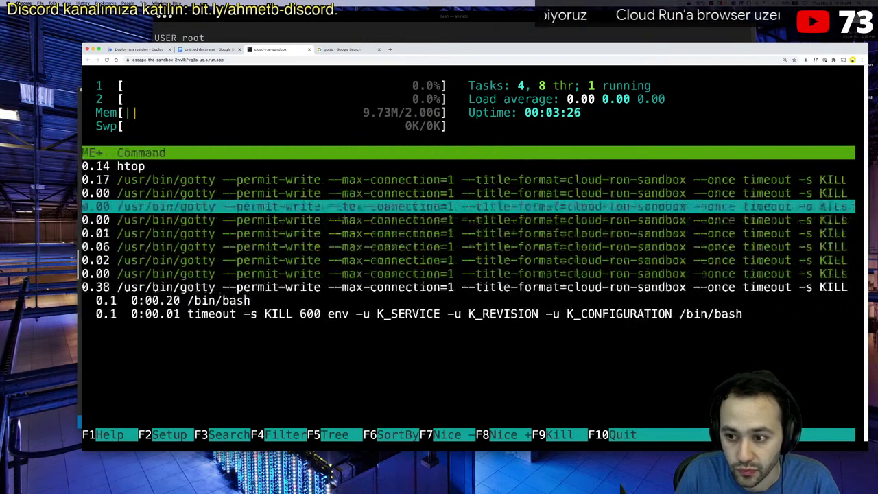
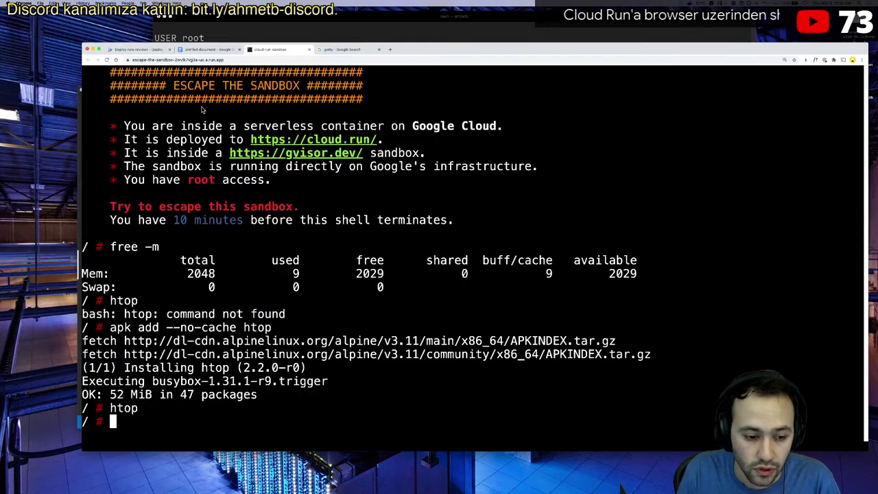
- View the gotty search results and the build progress in the terminal, and return to the sandbox shell page
left_click(348, 51)
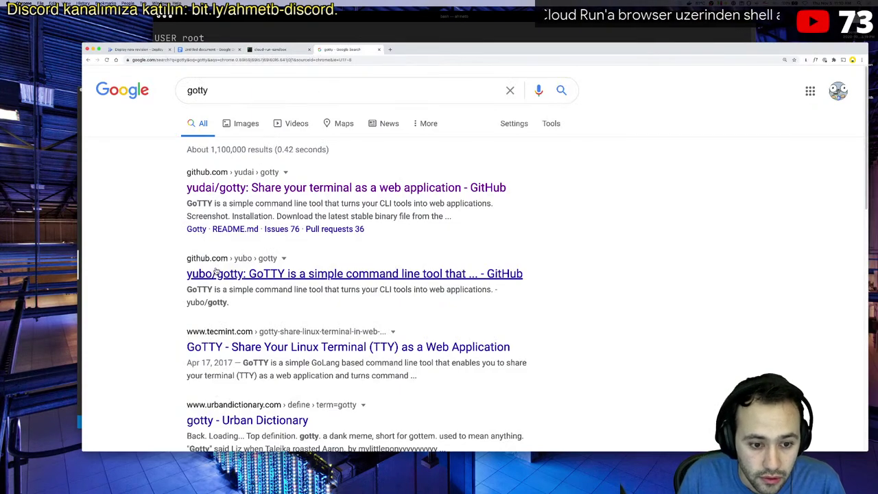
key("super+Tab")
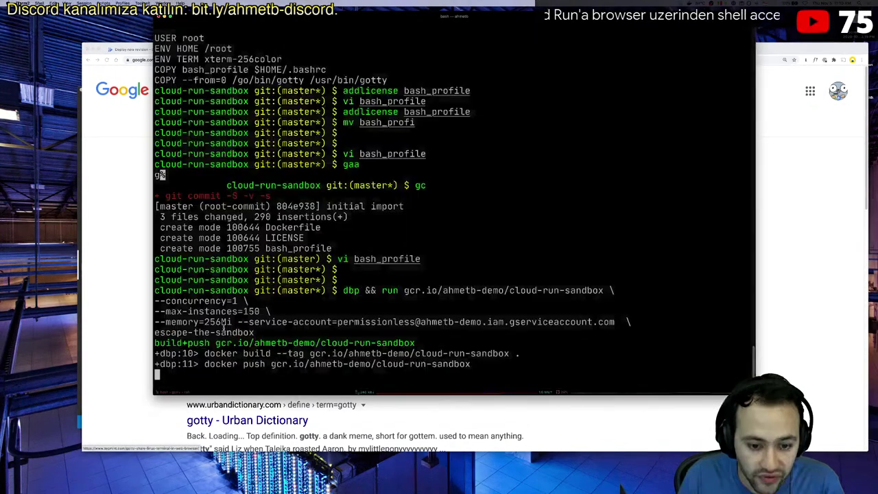
key("super+Tab")
left_click(258, 52)
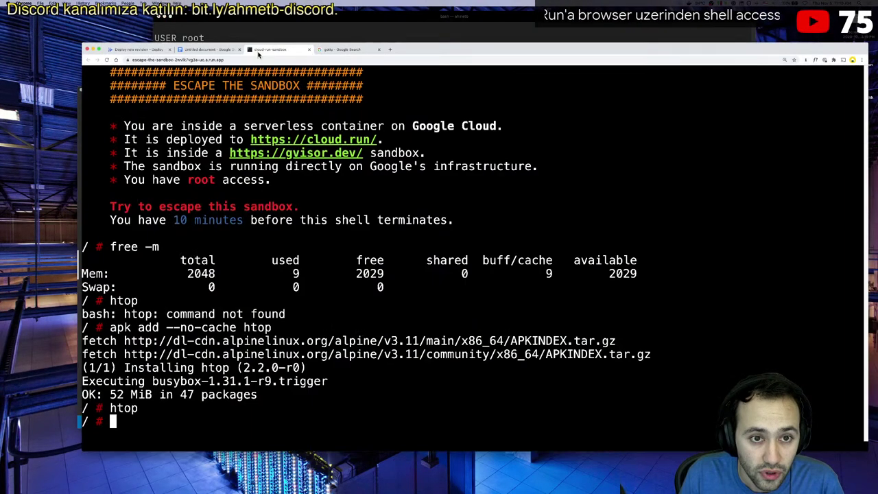
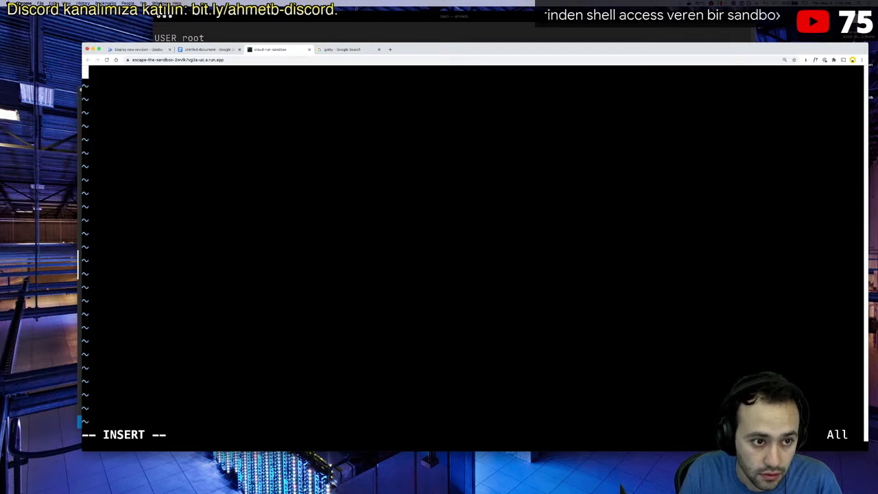
- Try to quit vim in the sandbox shell, and reload the page to start a fresh shell
type(":")
key("Return")
key("BackSpace")
key("BackSpace")
key("super+Tab")
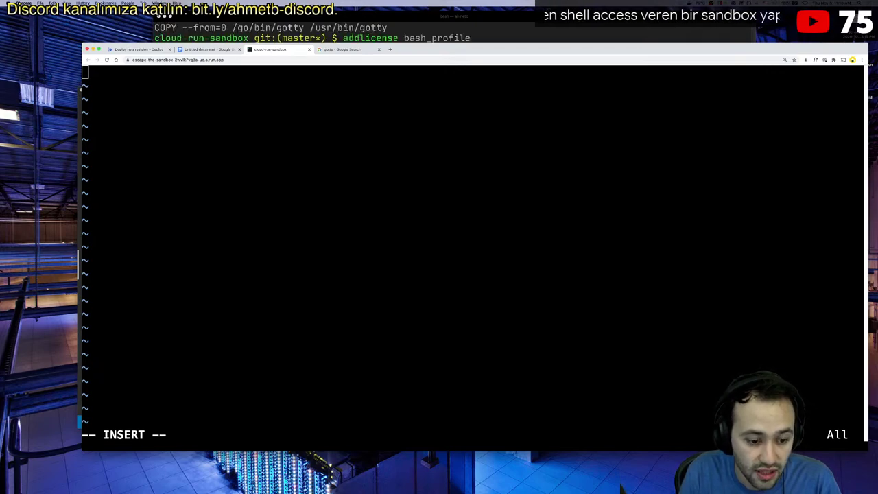
left_click(320, 152)
left_click(321, 152)
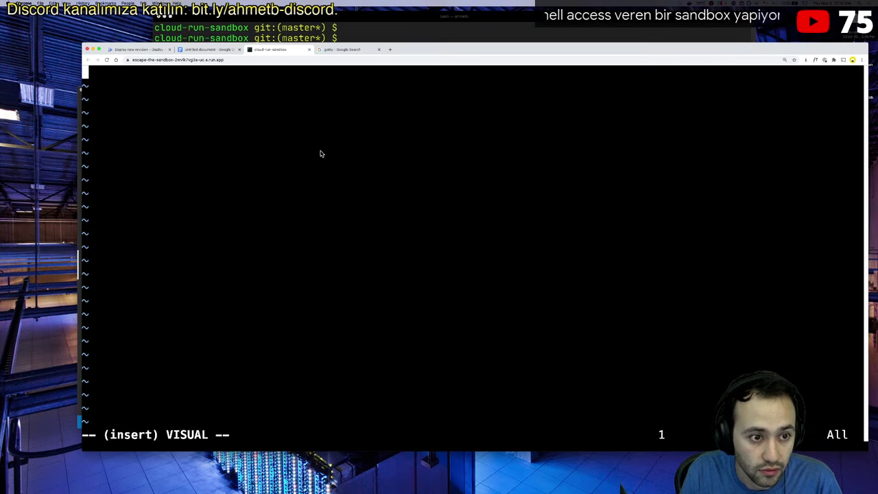
key("q")
key("colon")
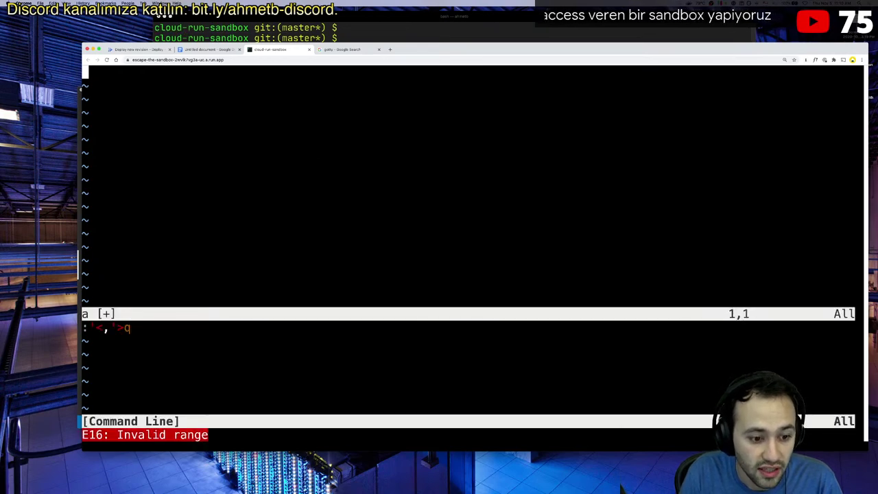
key("ctrl+c")
type("q::Q")
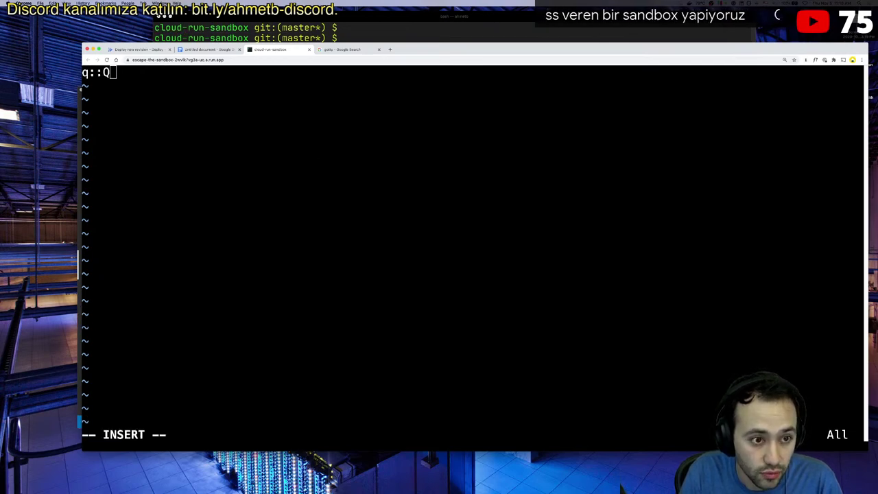
left_click(107, 60)
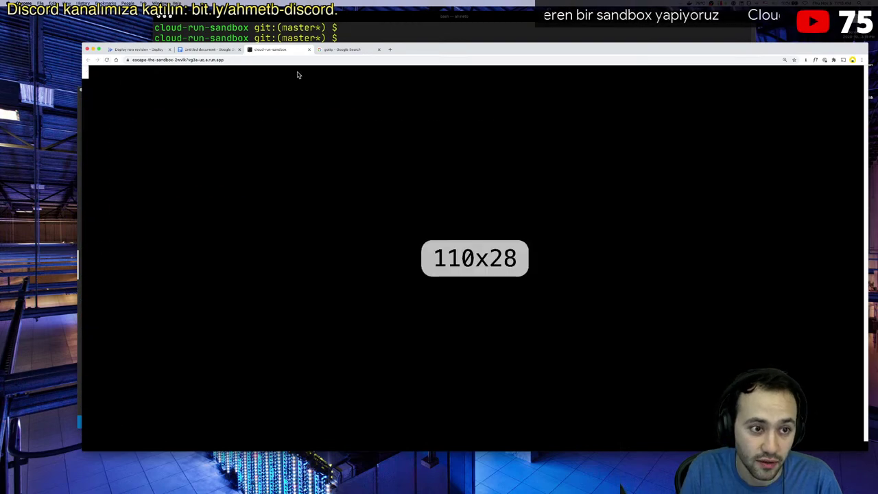
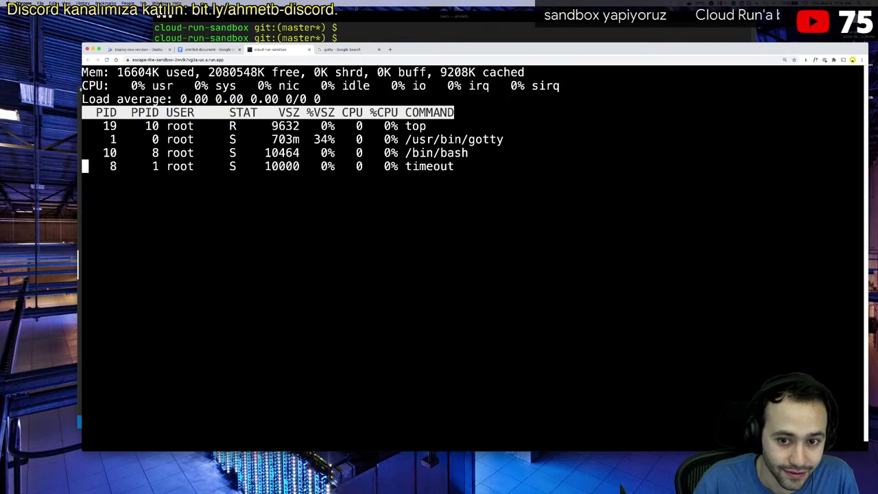
- Quit top, check the sandbox with uptime four times and ls, and clear the shell screen
type("quptime")
key("Return")
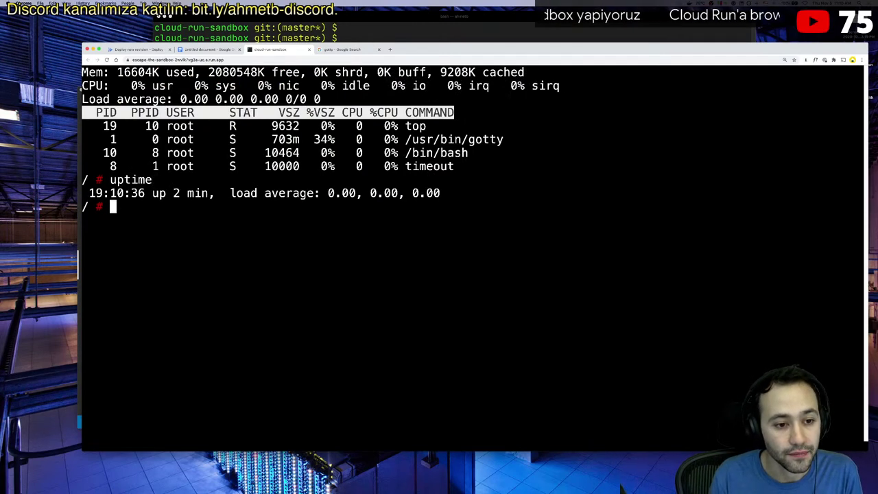
key("Up")
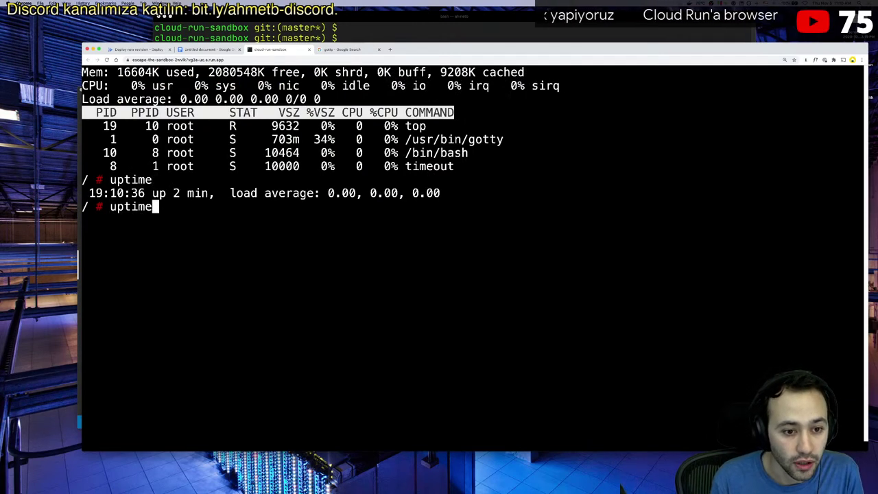
key("Return")
key("Up")
key("Return")
key("Up")
key("Return")
type("ls")
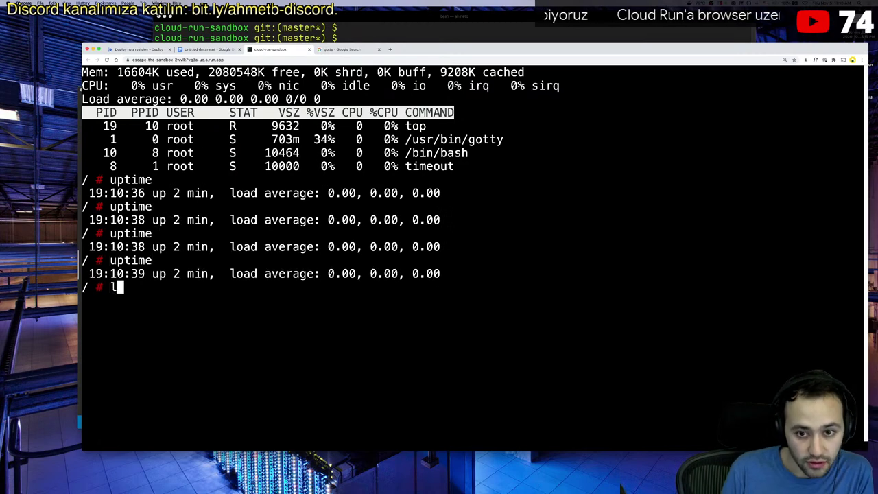
key("Return")
key("ctrl+l")
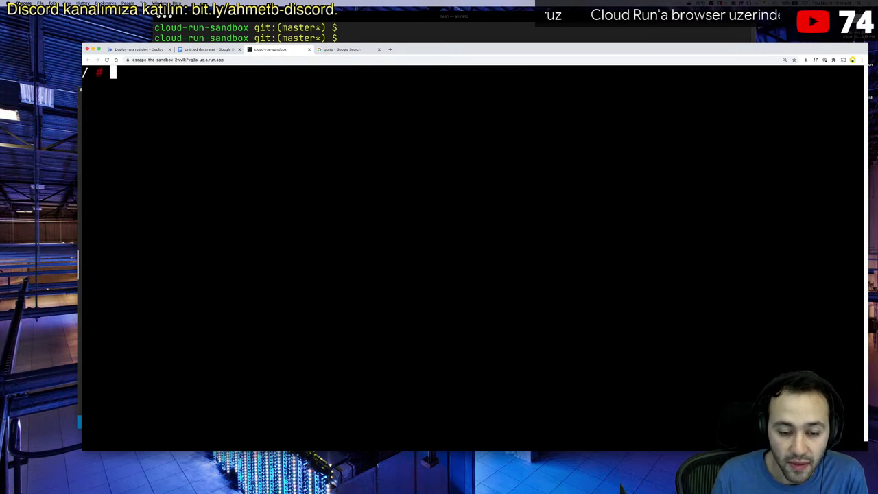
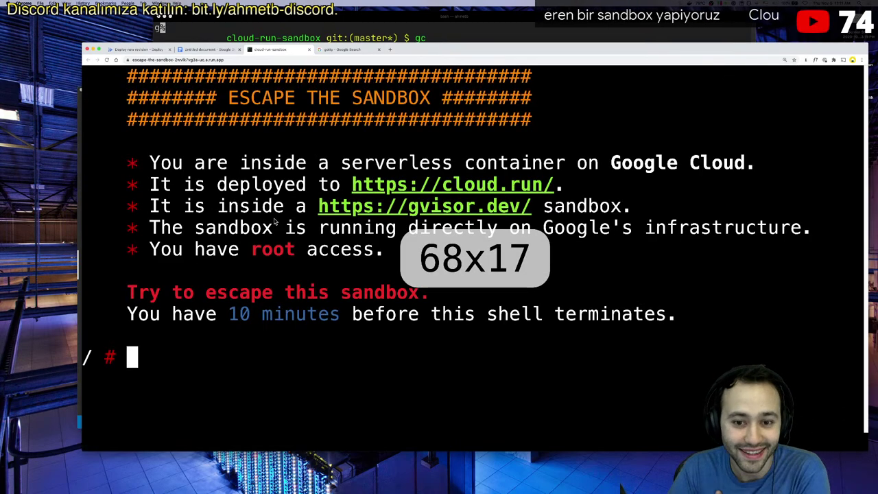
- Reduce the sandbox shell page's zoom by two levels, and try to install Docker with apk add docker
key("super+minus")
key("super+minus")
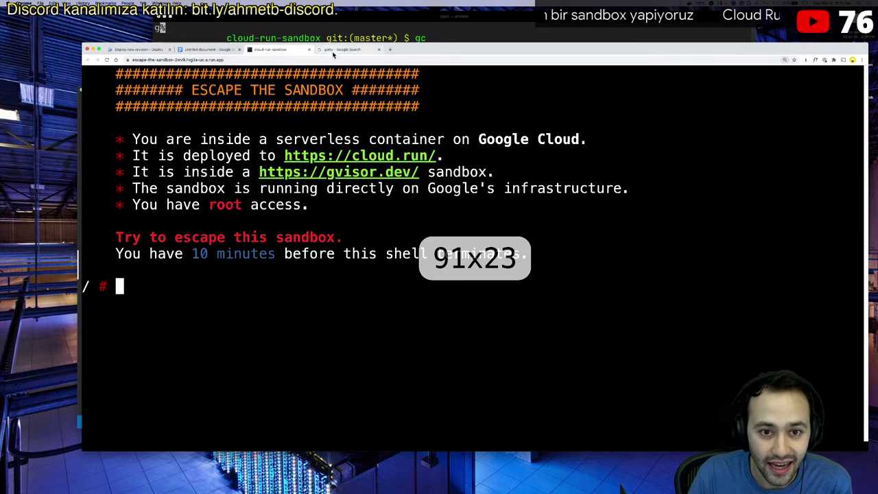
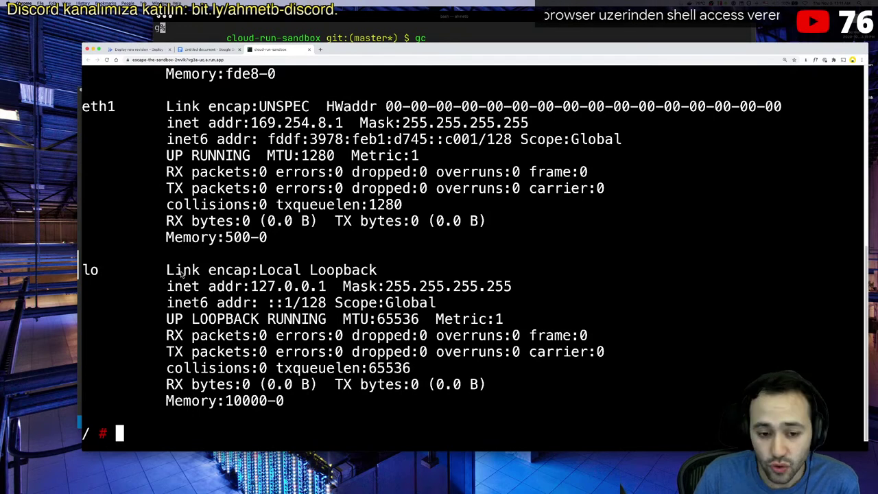
key("Up")
key("Down")
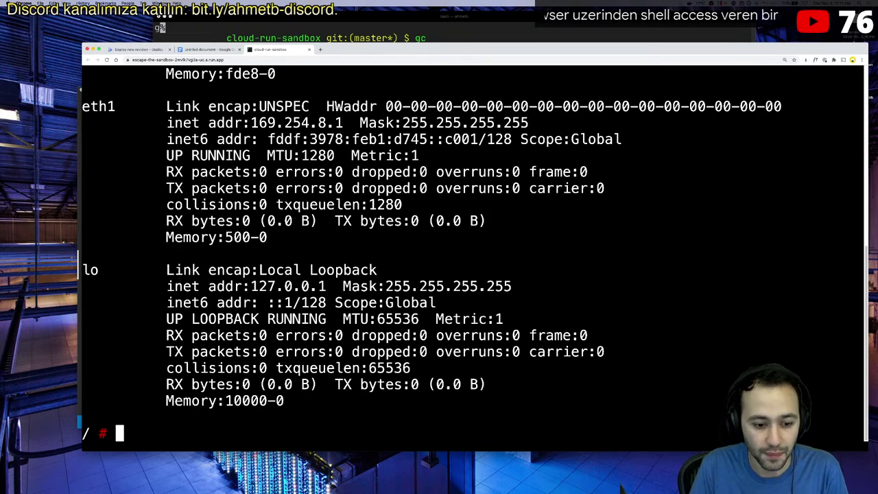
type("apk add --")
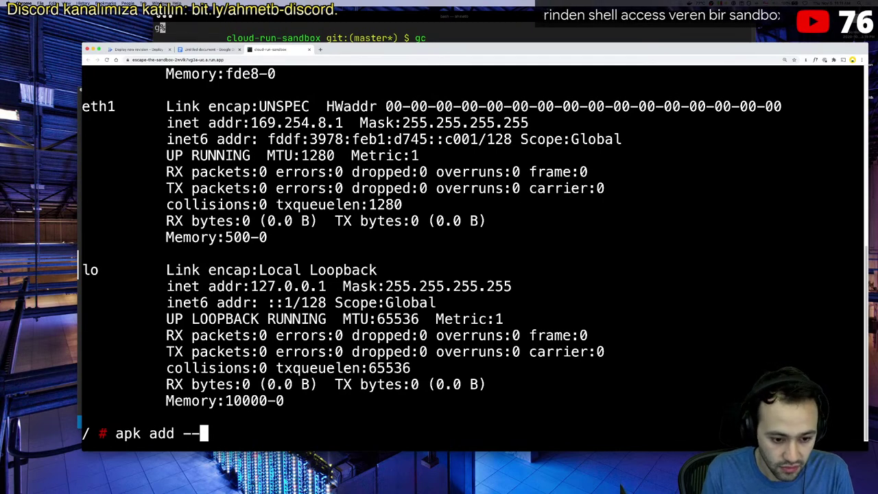
key("BackSpace")
key("BackSpace")
type("docker")
key("Return")
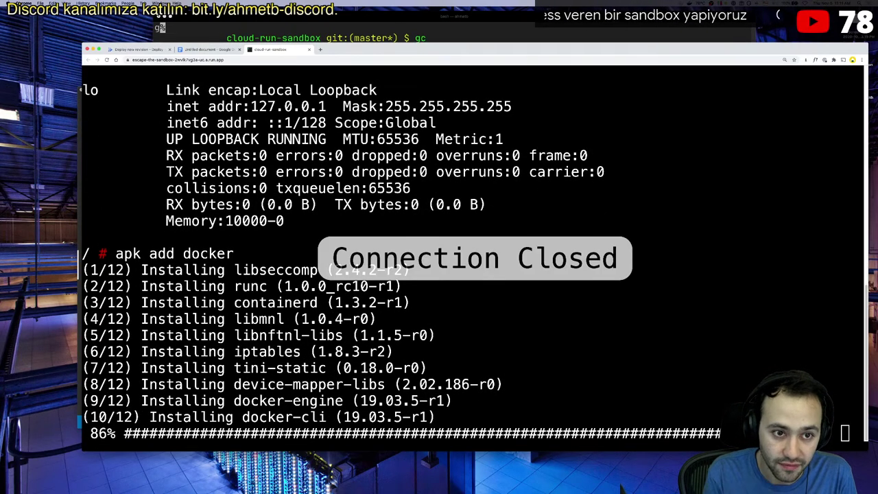
- Try the apk add docker command again in a fresh sandbox shell, and reload the page
left_click_drag(137, 253, 234, 256)
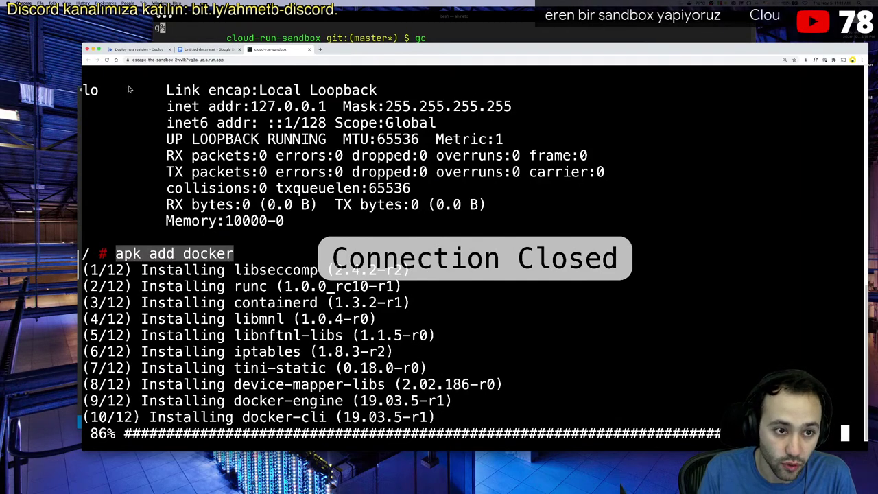
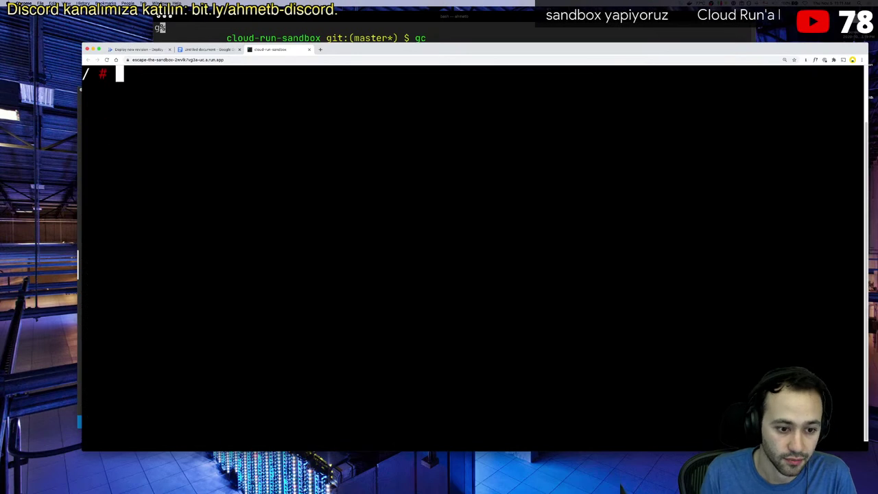
type("apk add docker")
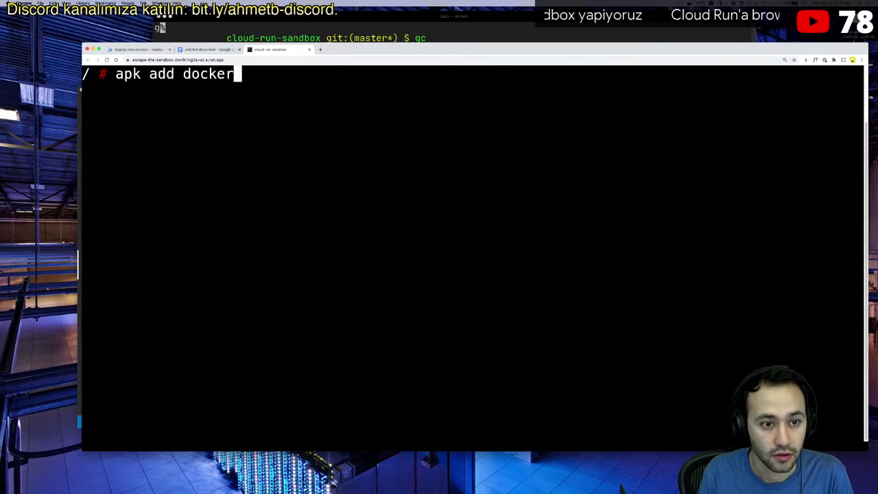
key("Return")
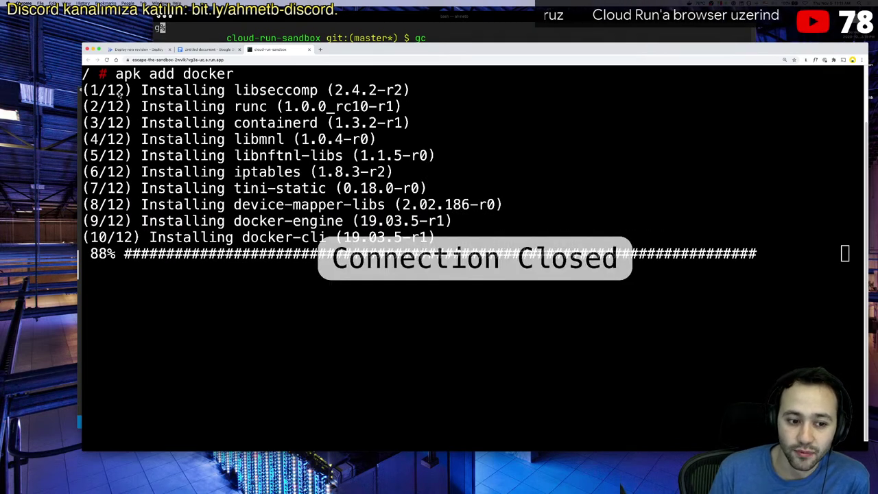
left_click(201, 284)
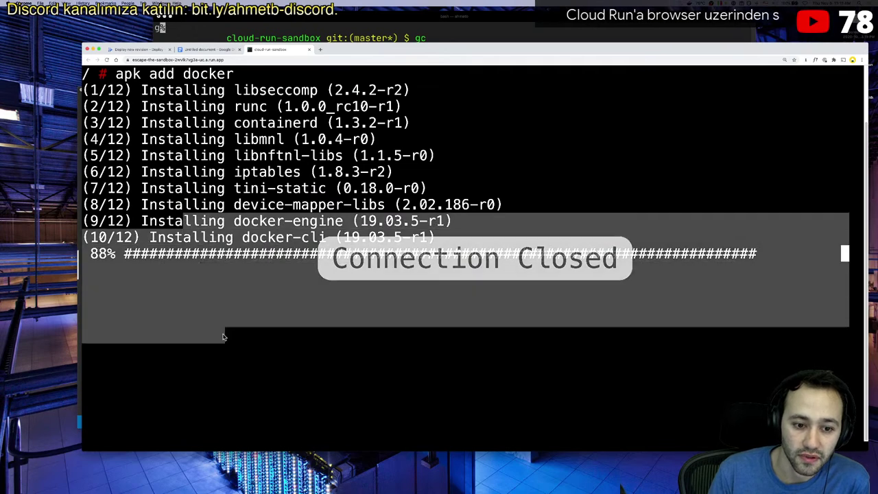
left_click(108, 60)
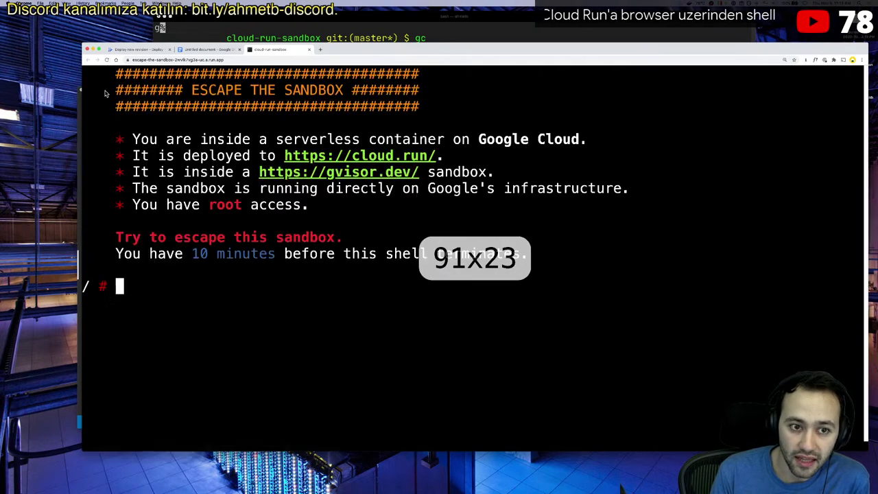
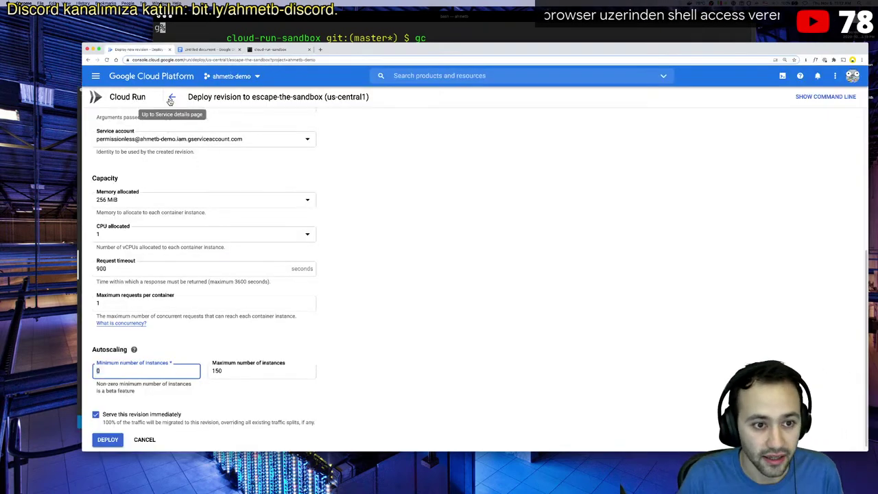
- Return to the escape-the-sandbox service details and examine its revisions and most recent log entries
left_click(171, 99)
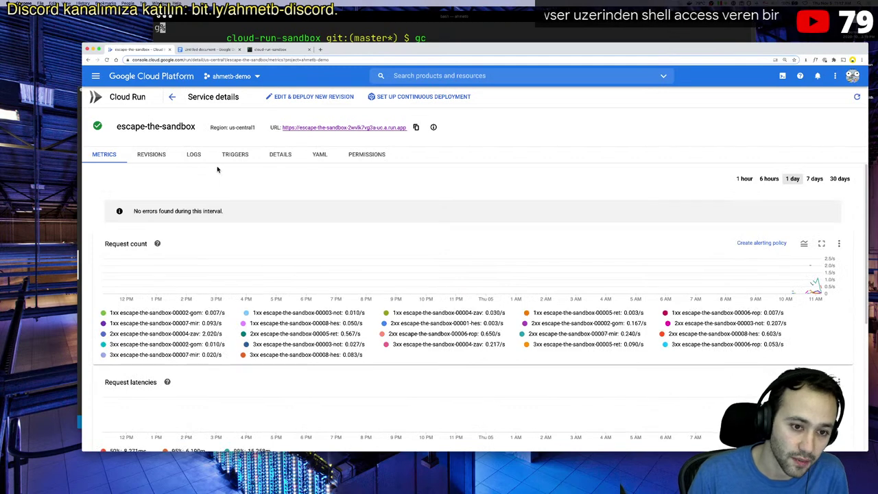
left_click(151, 154)
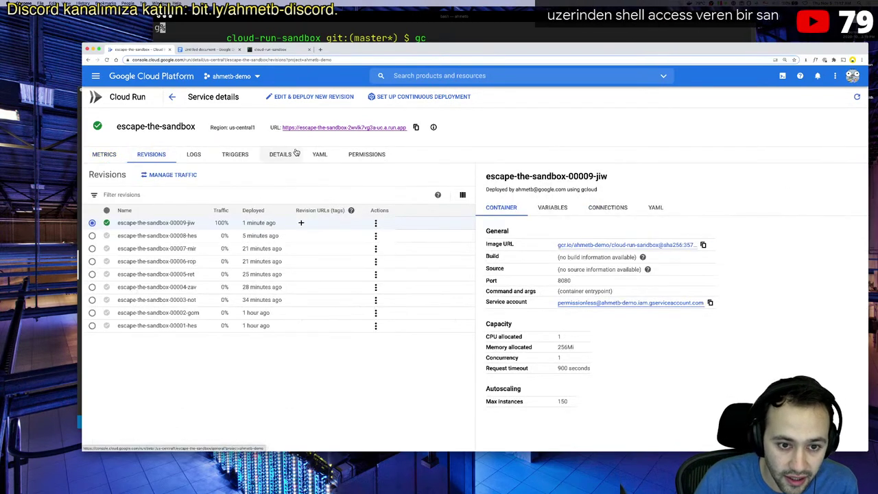
left_click(192, 154)
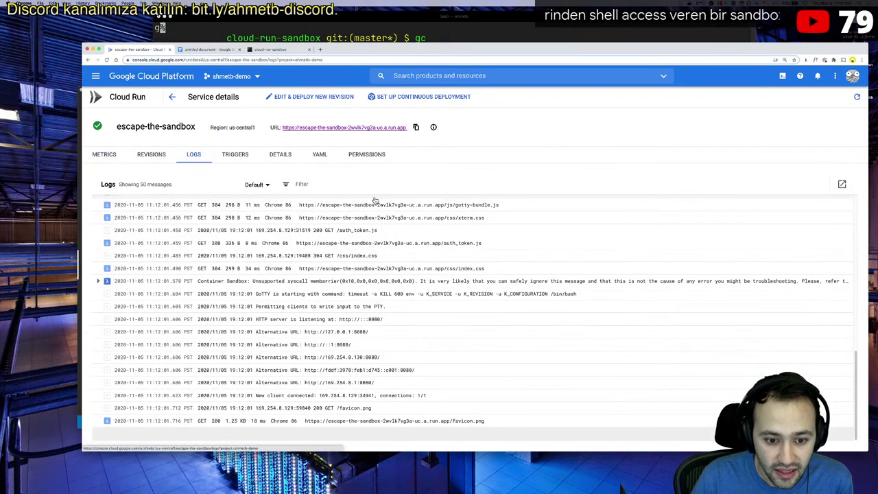
scroll(357, 302, "up", 2)
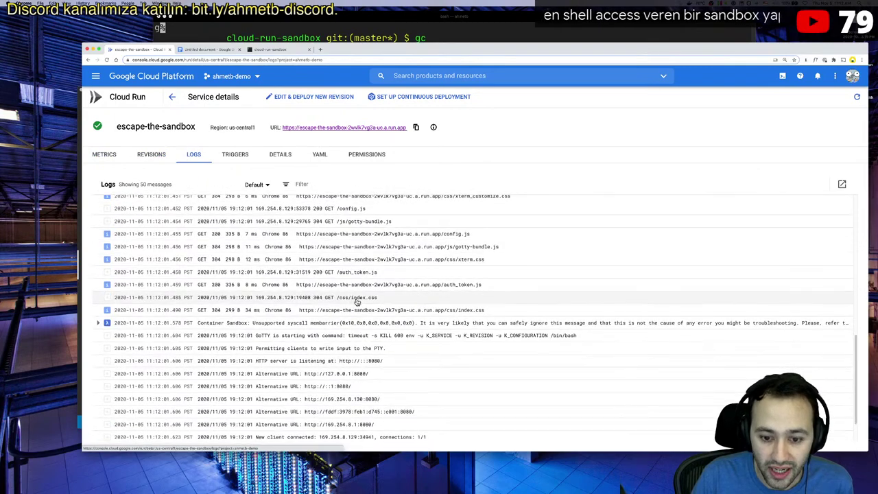
scroll(357, 301, "down", 2)
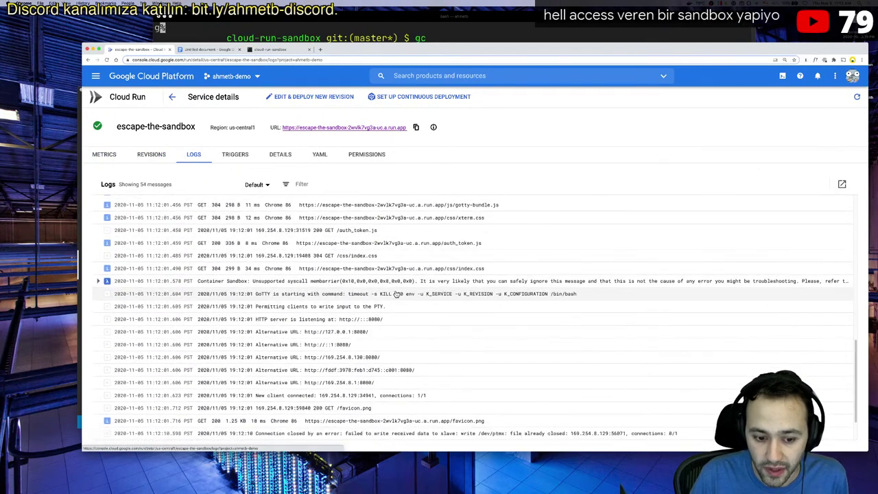
scroll(396, 294, "down", 3)
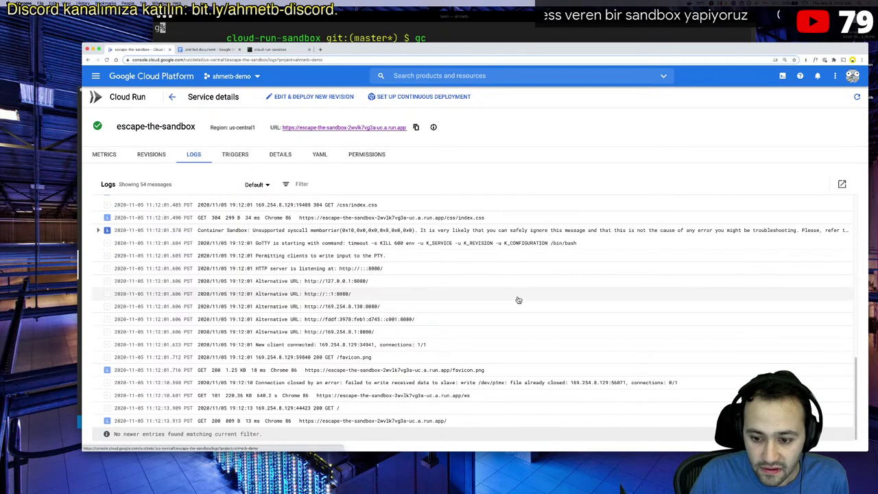
- Enlarge the console page's text and the browser window, reposition the window, and view the newest log entries
key("super+equal")
key("super+equal")
key("super+equal")
key("super+equal")
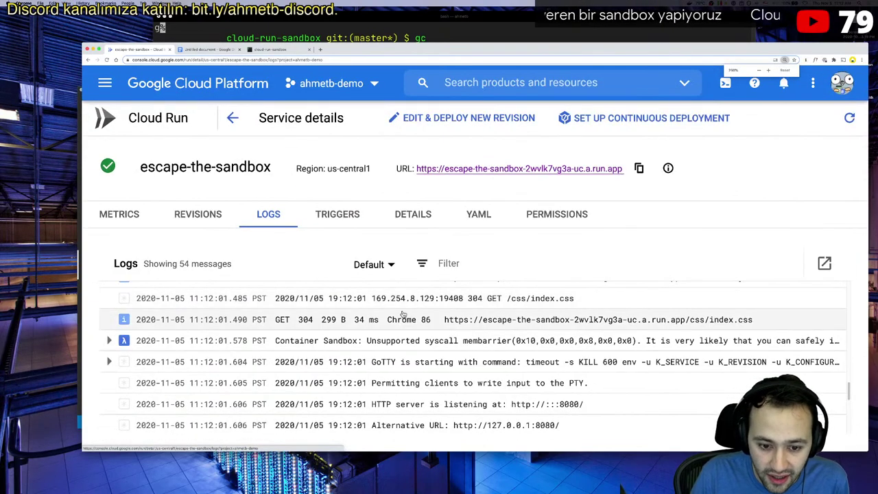
scroll(384, 336, "down", 3)
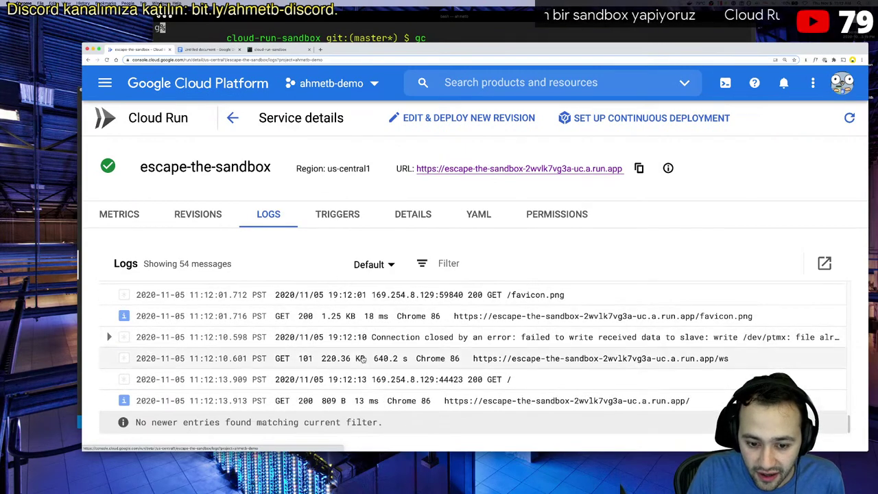
left_click_drag(459, 452, 461, 490)
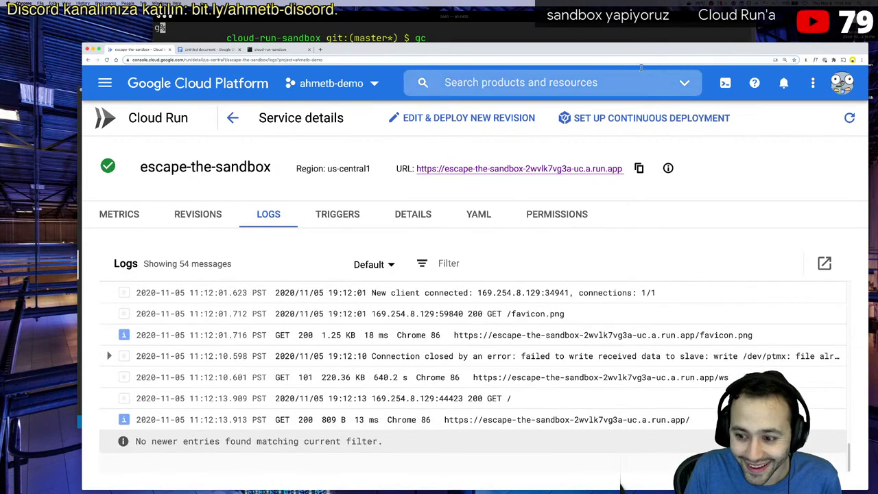
left_click_drag(627, 54, 557, 34)
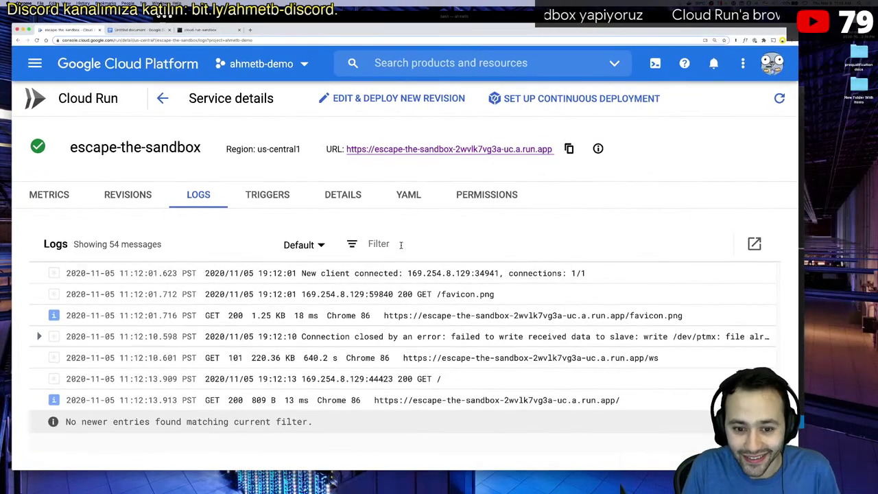
left_click(401, 245)
type("sandbox")
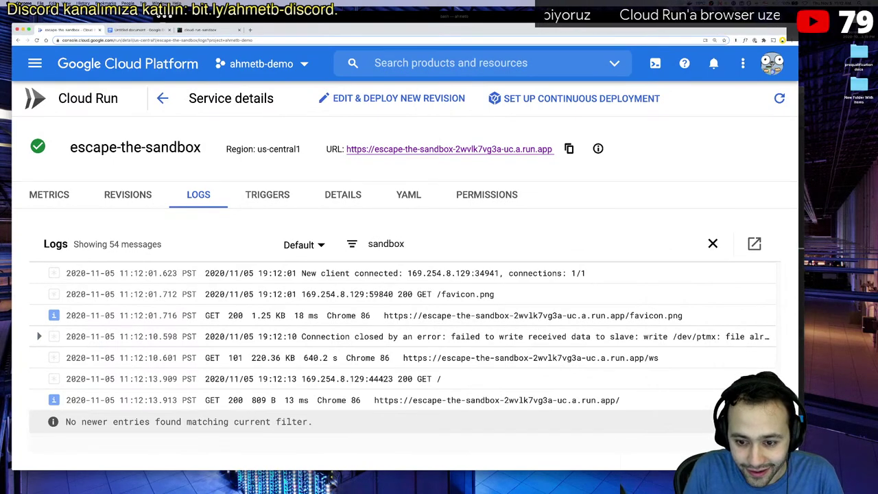
key("alt+BackSpace")
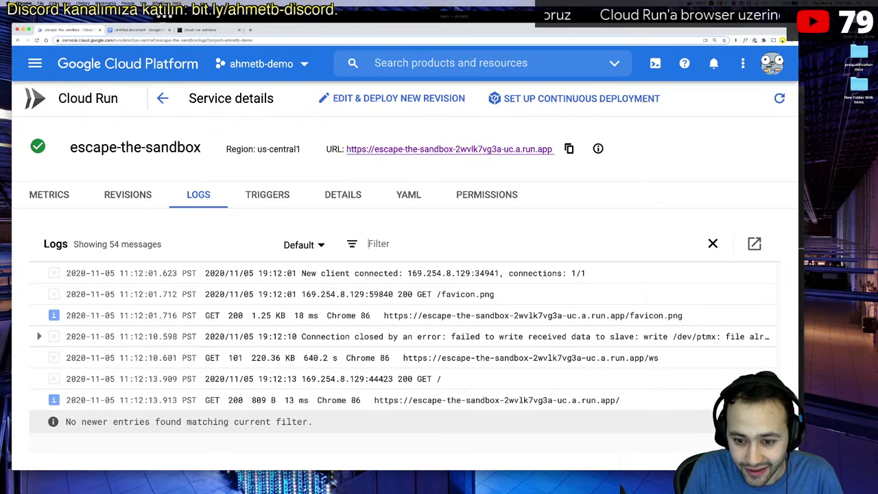
- Expand the "Connection closed by an error" log entry and examine the entries logged before it
left_click(597, 336)
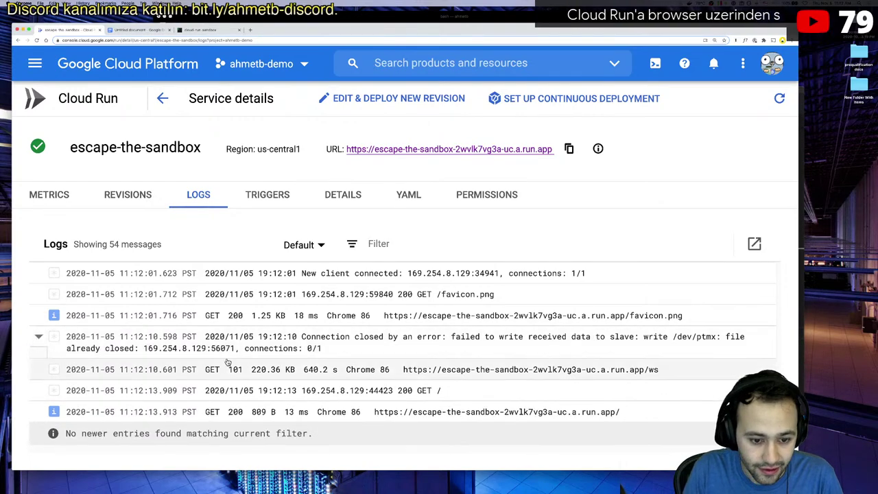
scroll(229, 362, "up", 5)
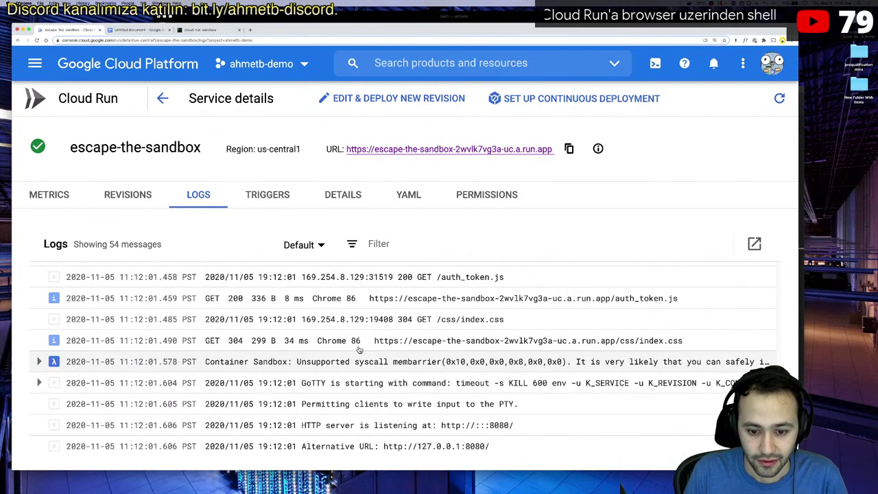
scroll(391, 271, "up", 3)
- Filter the service's log entries by the word sandbox
left_click(393, 245)
type("sa")
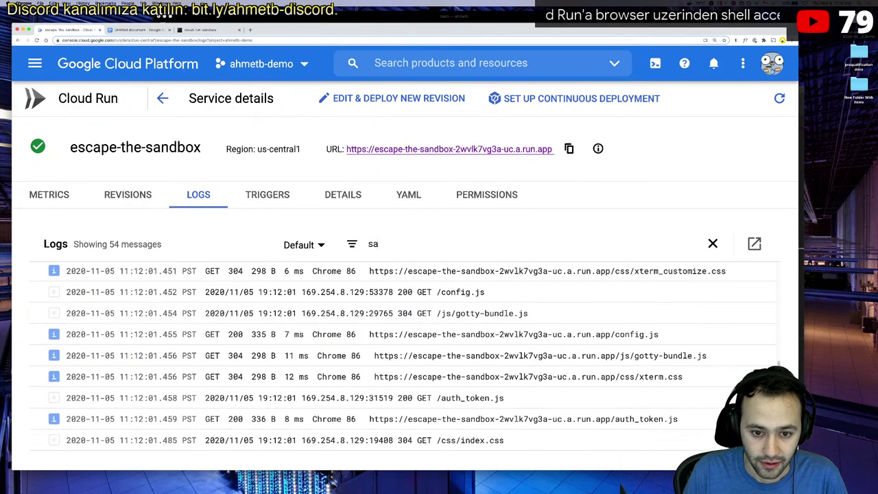
type("ndbox")
key("Return")
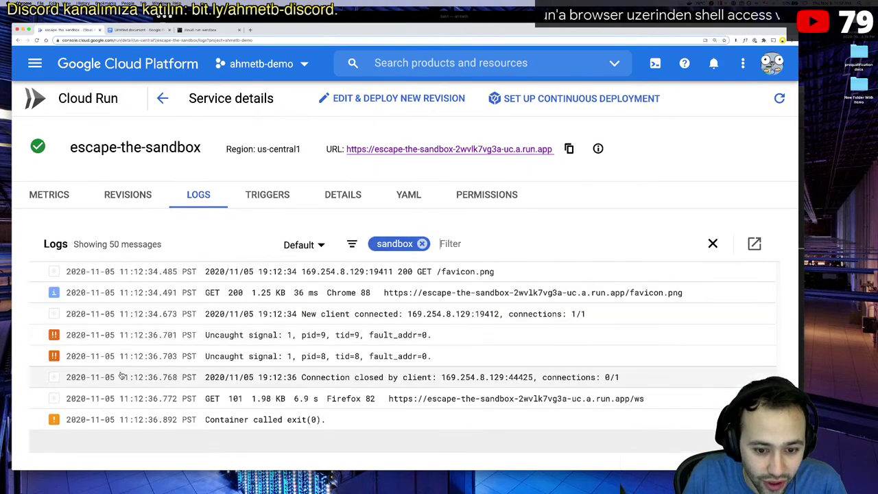
- Replace the log filter with syscall and expand several of the newest unsupported-syscall entries
left_click(422, 244)
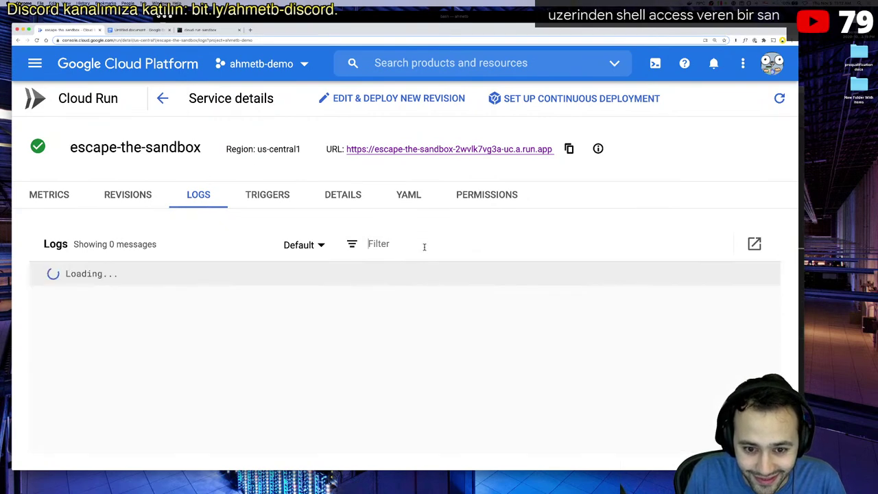
type("syscall")
key("Return")
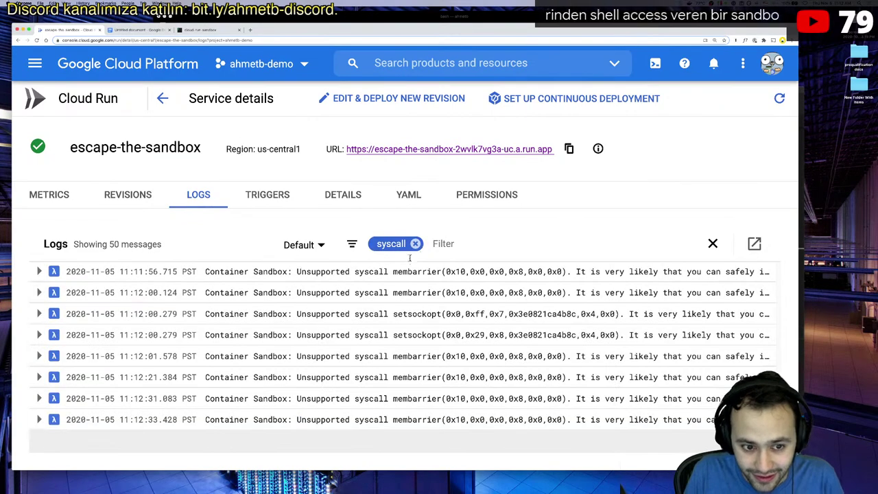
left_click(369, 420)
left_click(366, 400)
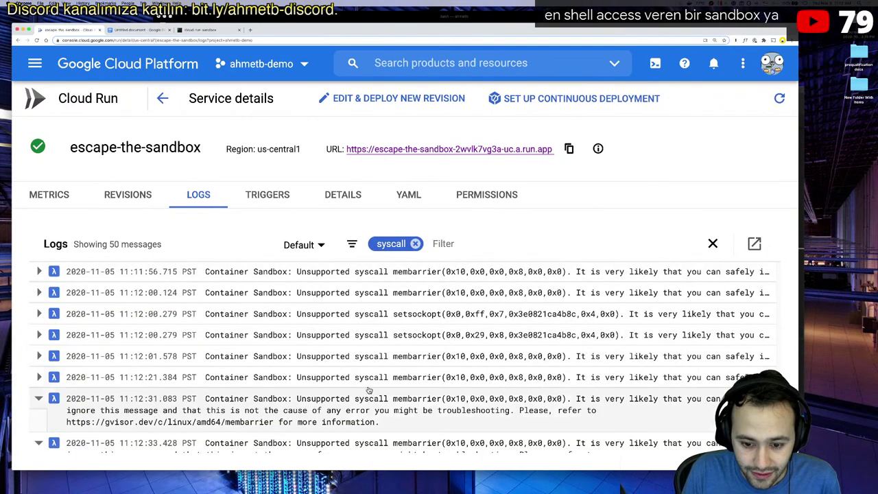
left_click(364, 378)
left_click(361, 357)
left_click(360, 336)
- Look back through the older unsupported-syscall log entries to see which system calls are reported
scroll(367, 334, "up", 6)
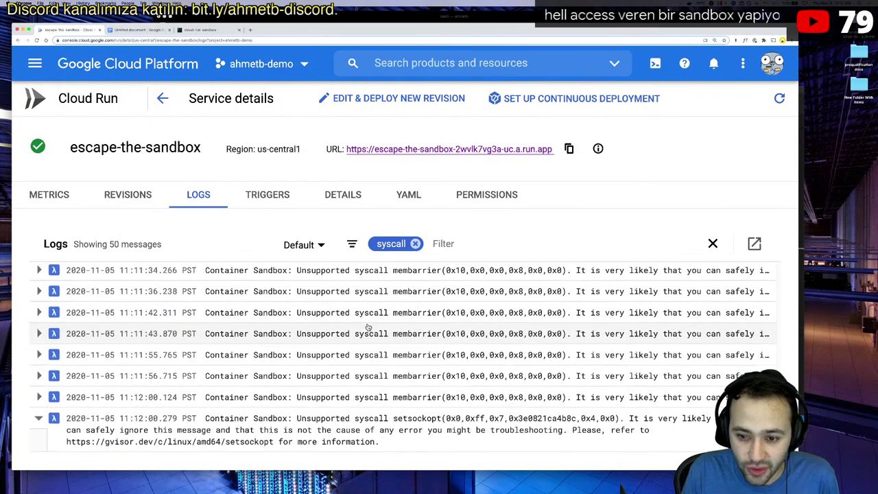
scroll(385, 343, "up", 10)
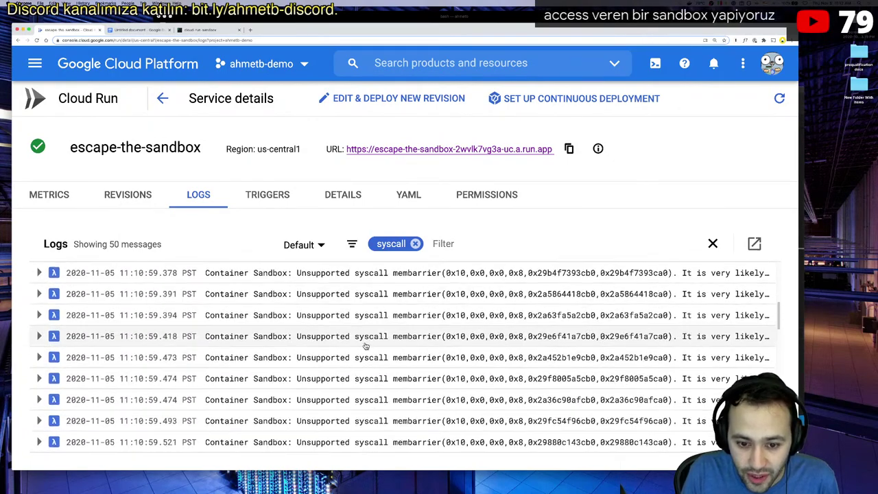
scroll(355, 335, "up", 10)
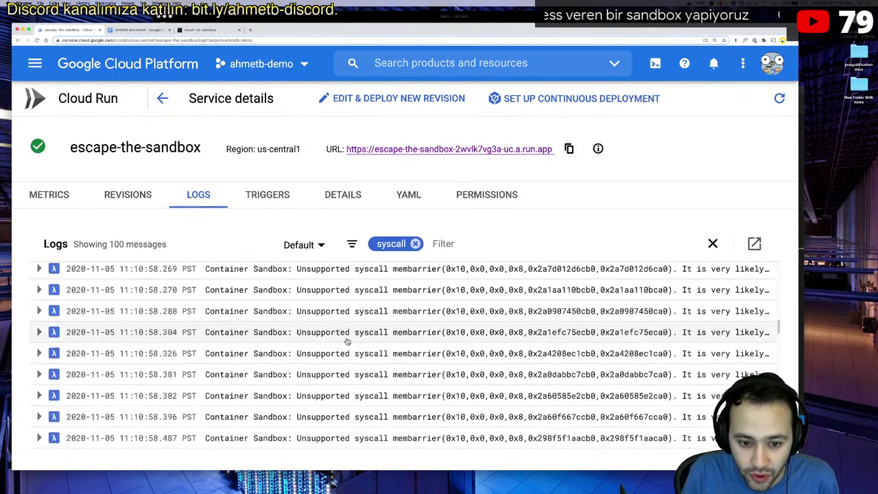
left_click_drag(779, 306, 776, 263)
scroll(623, 362, "up", 15)
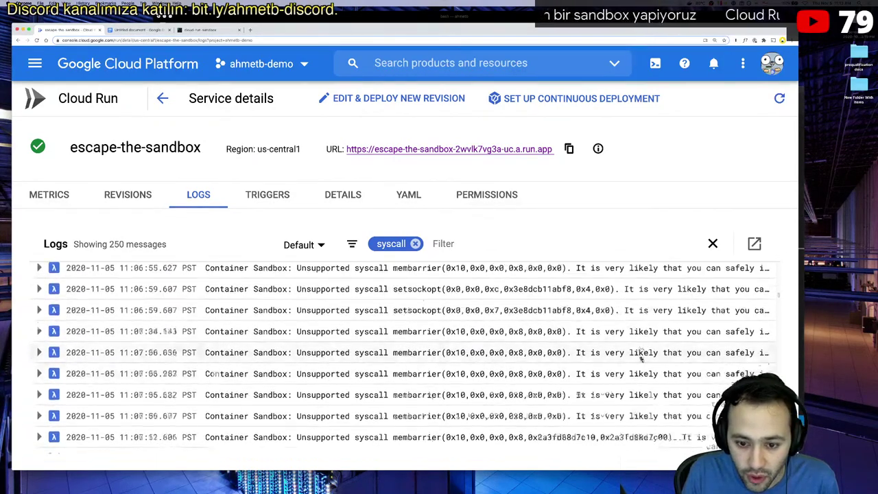
- Narrow the syscall log results by adding the filter -membarrier to exclude the membarrier entries
scroll(610, 368, "up", 15)
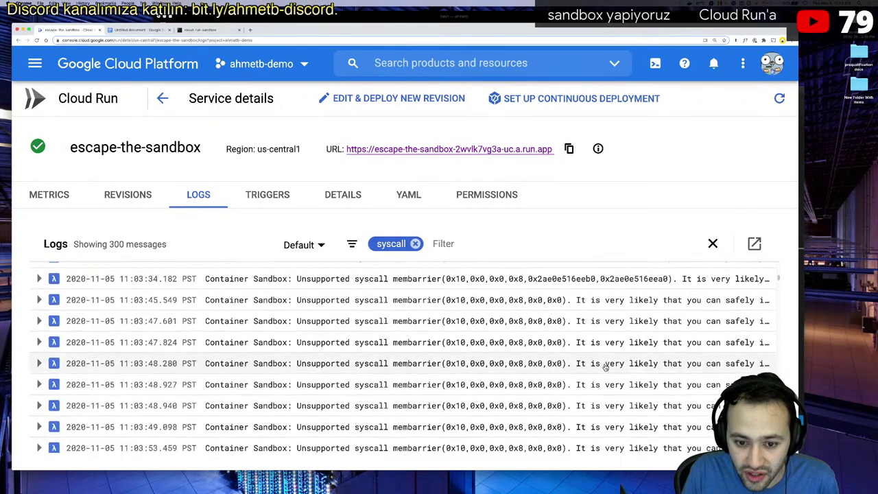
scroll(548, 314, "up", 5)
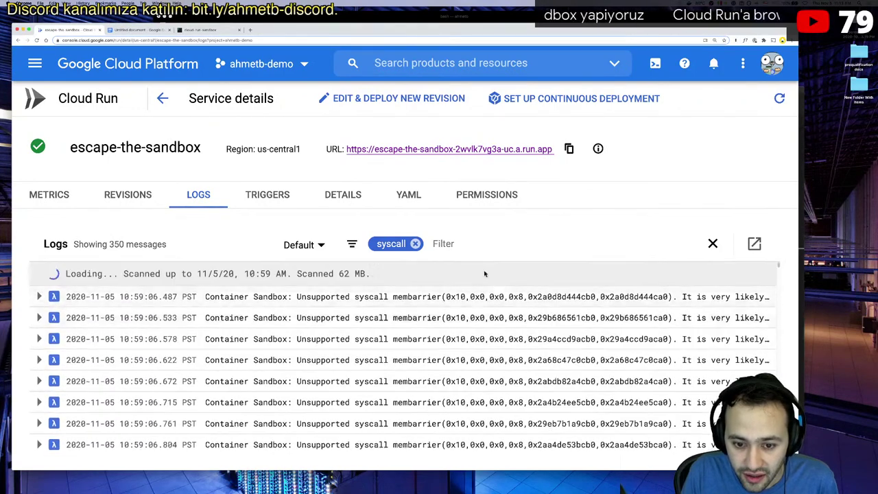
left_click(439, 243)
type("-memba")
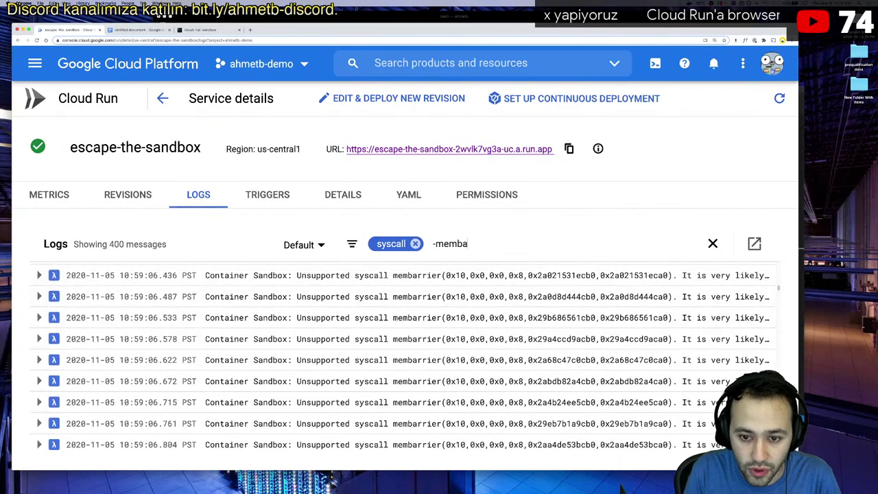
type("rries")
key("BackSpace")
type("er")
key("Return")
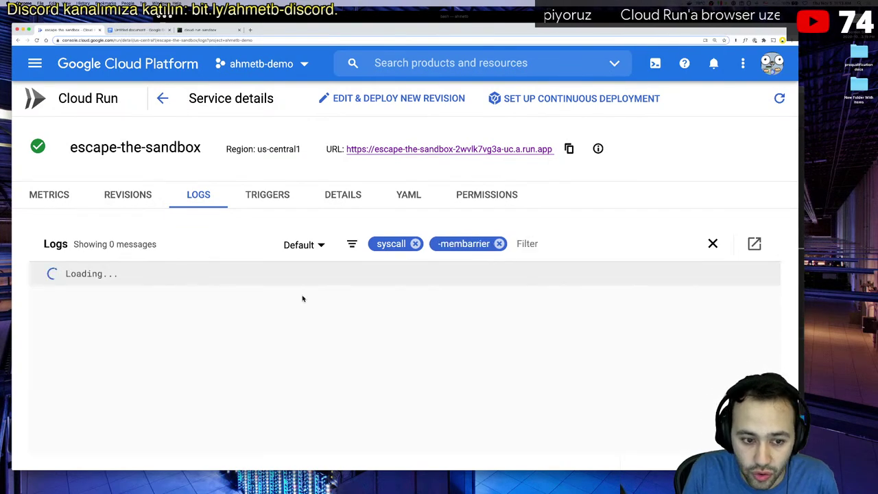
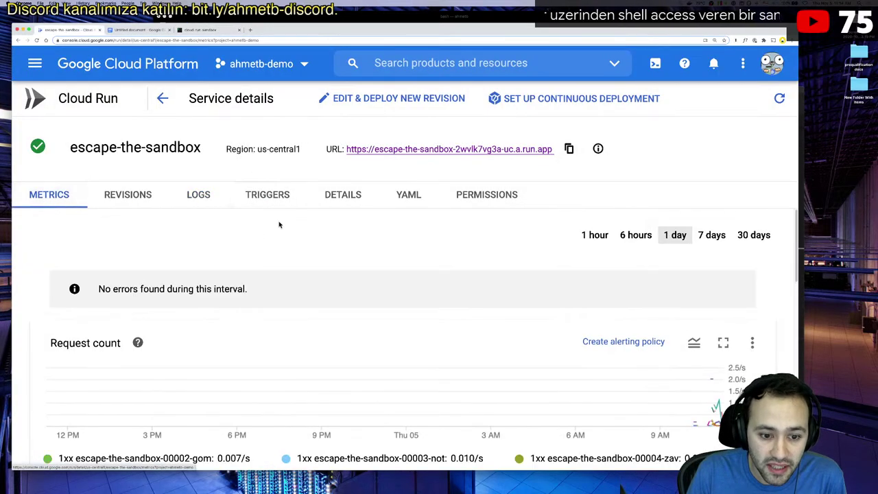
- Show the service's list of revisions with the page zoomed out so that it fits beside the container details
scroll(278, 223, "down", 2)
left_click(133, 196)
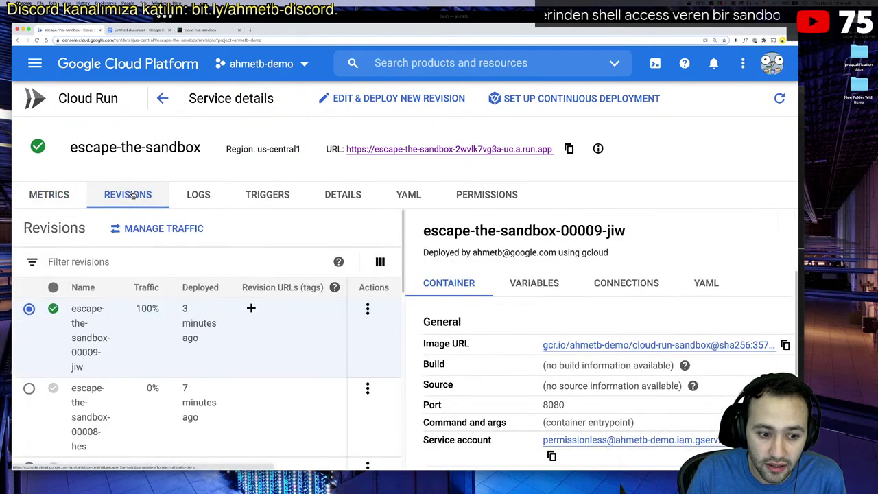
key("ctrl+minus")
key("ctrl+minus")
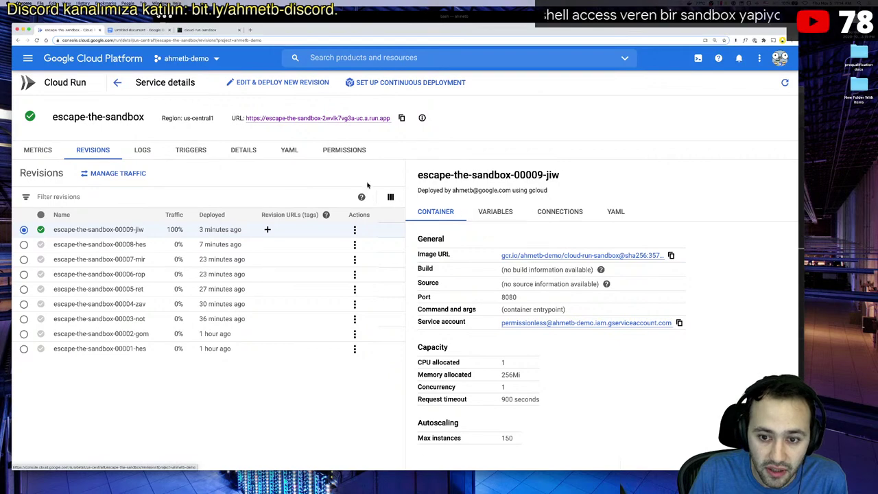
- Review the service's metrics charts from request count and latencies through billable container instance time to memory utilization
left_click(37, 150)
scroll(162, 230, "down", 3)
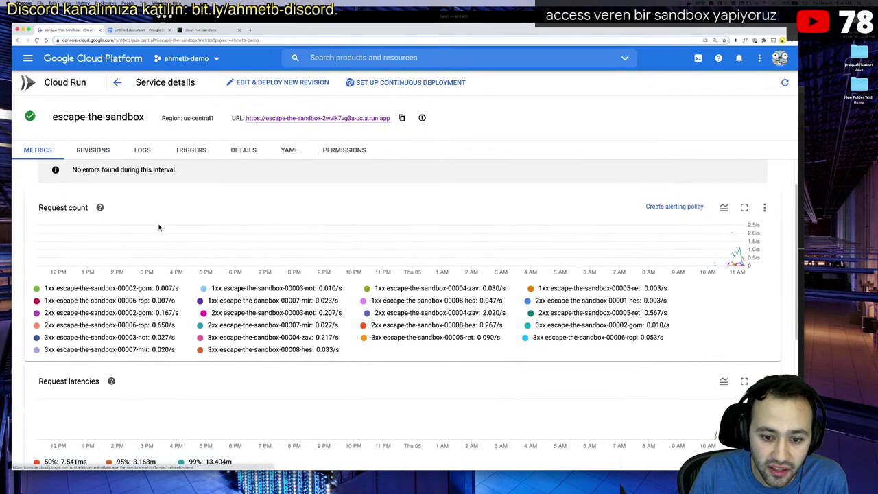
scroll(165, 232, "down", 5)
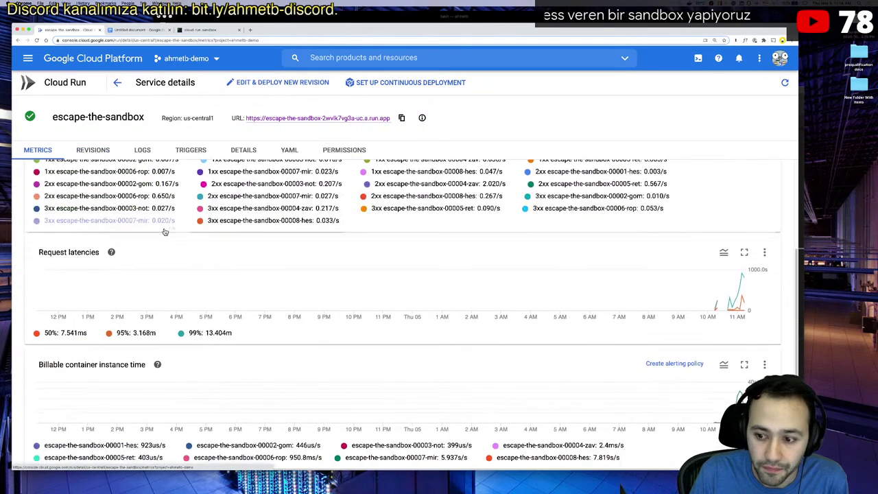
scroll(165, 232, "down", 1)
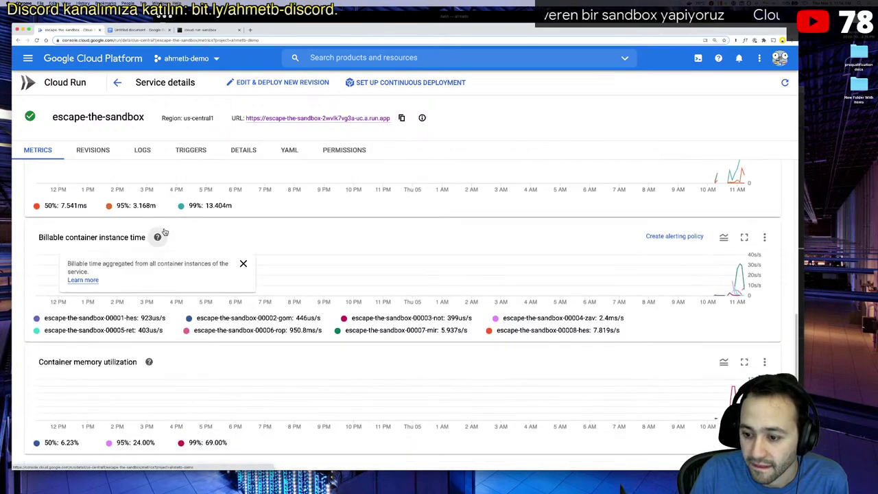
scroll(160, 233, "up", 10)
- Deploy a new revision of the escape-the-sandbox service with the allocated memory set to 512 MiB
left_click(248, 83)
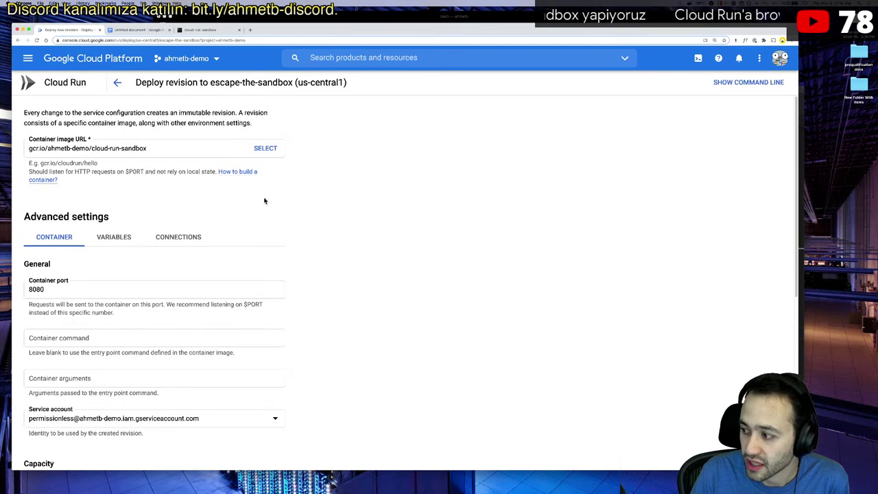
scroll(206, 226, "down", 10)
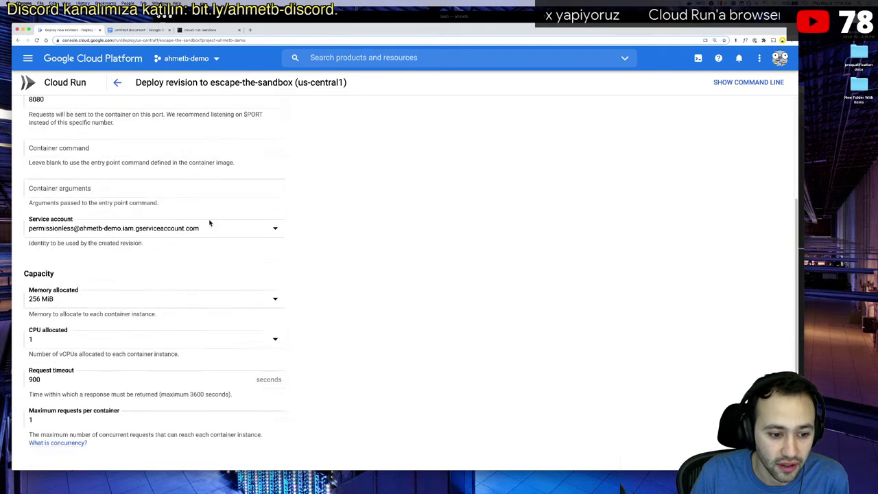
scroll(212, 228, "down", 1)
scroll(172, 254, "up", 2)
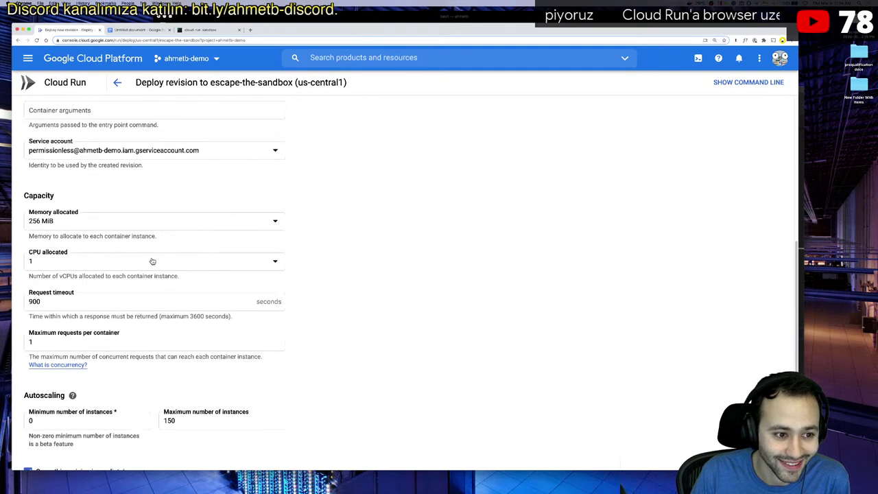
scroll(102, 205, "up", 2)
left_click(78, 269)
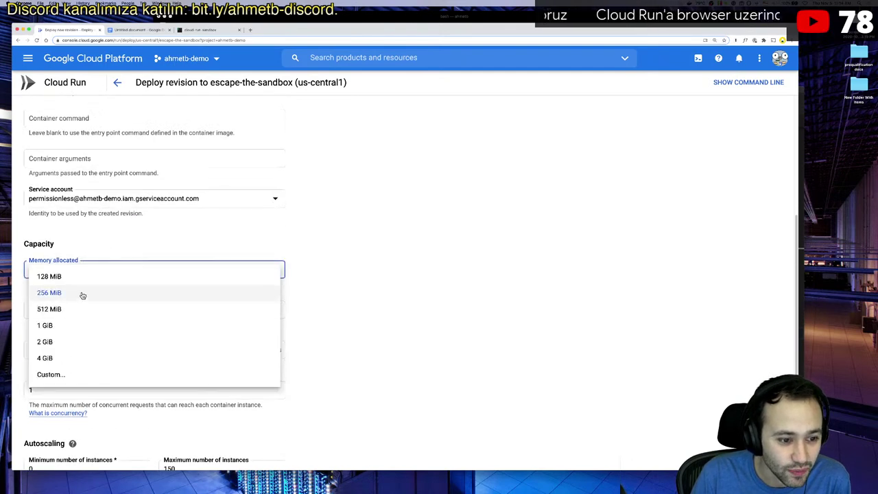
left_click(85, 310)
scroll(80, 394, "down", 4)
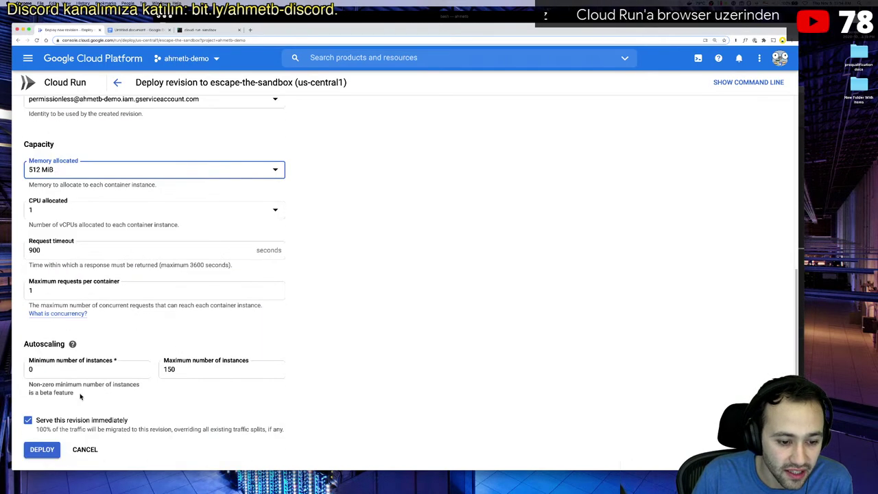
left_click(31, 450)
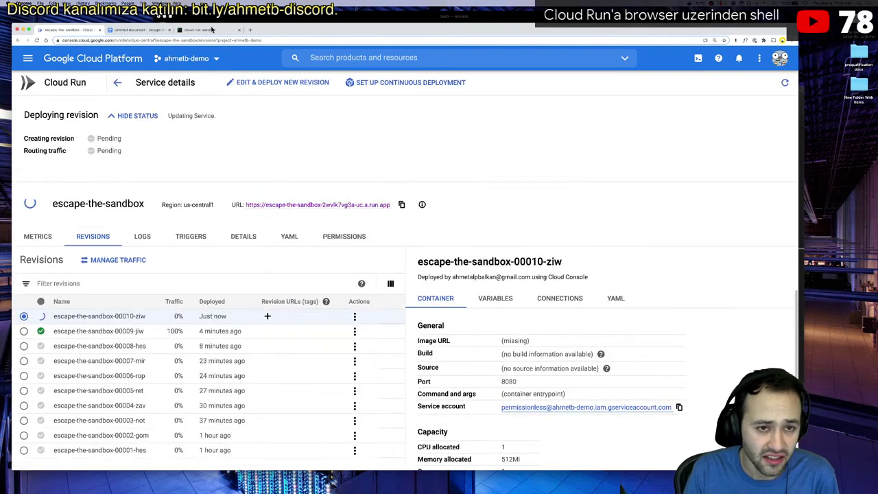
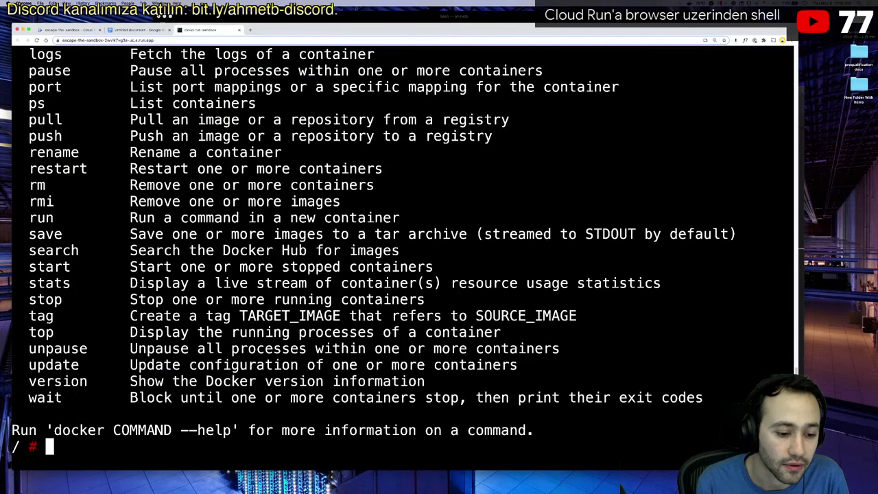
- List the Docker containers in the sandbox shell with docker ps and look back through the earlier terminal output
type("docker ps")
key("Return")
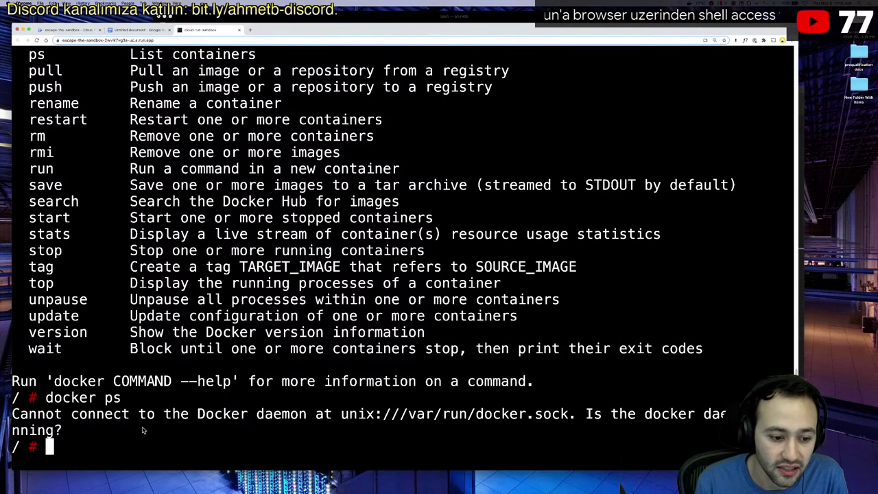
scroll(141, 431, "up", 15)
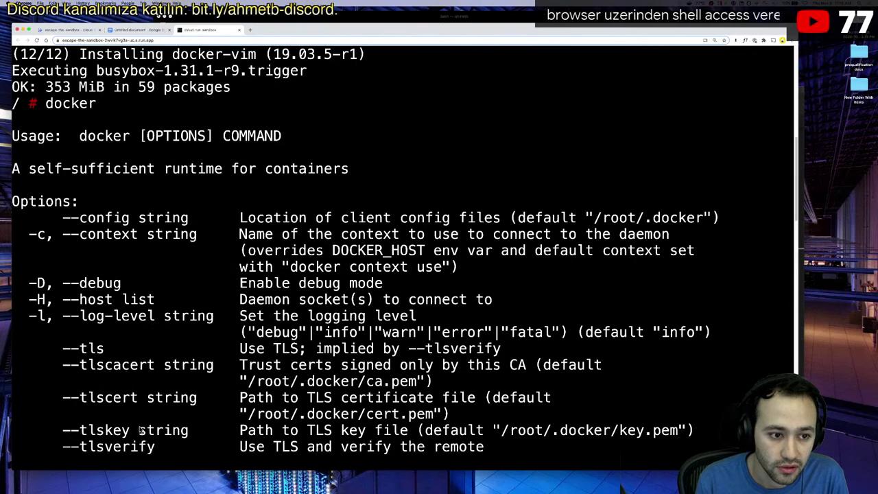
- Try to start the Docker daemon in the sandbox shell with dockerd
type("docker-")
key("BackSpace")
type("d")
key("Return")
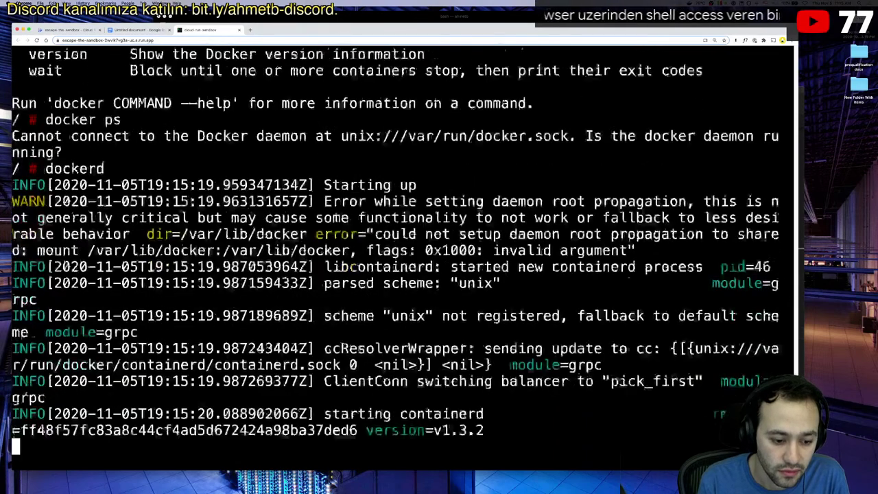
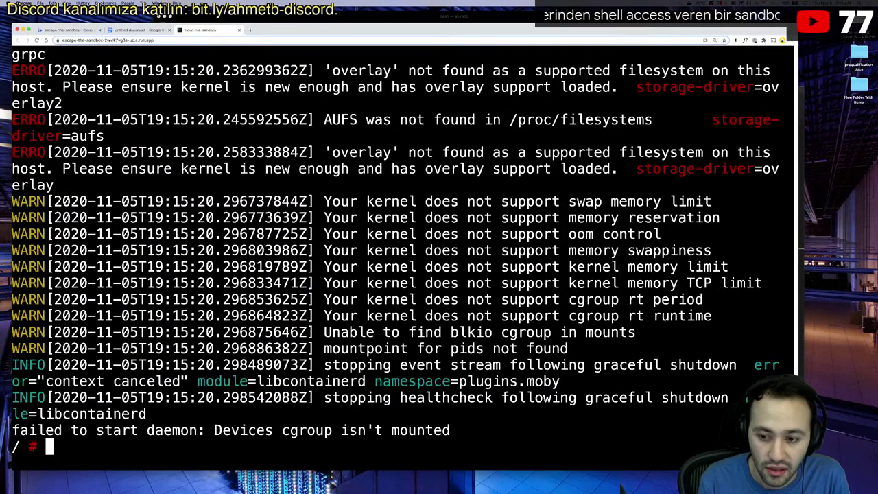
- Shrink the terminal text, clear the screen and run dockerd again
key("super+minus")
key("super+minus")
key("ctrl+l")
key("Up")
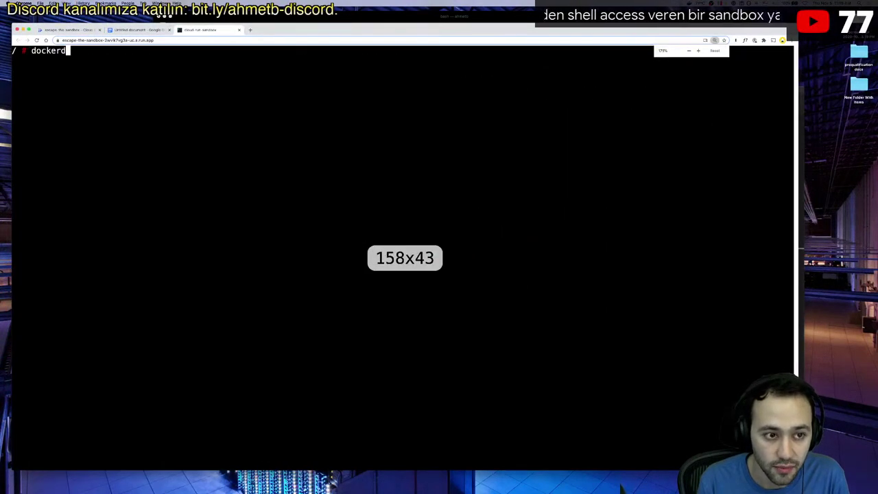
key("Return")
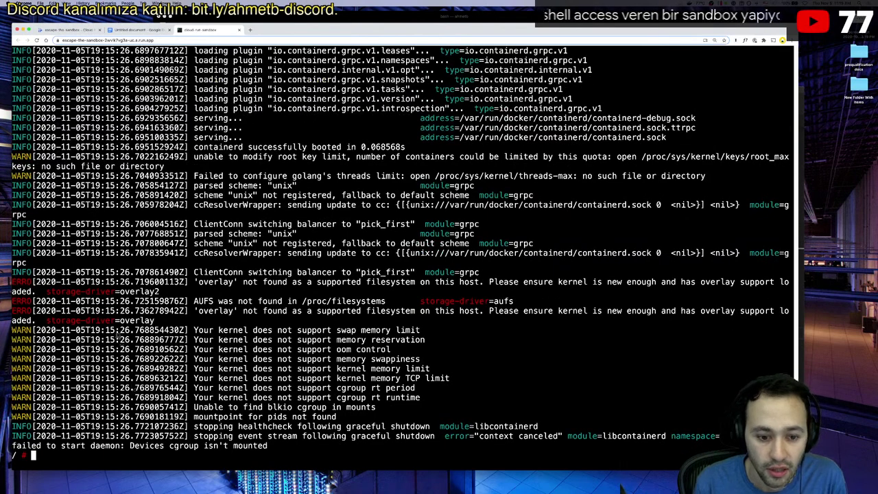
- Examine the overlay storage-driver and cgroup messages in the dockerd output, and the daemon root propagation warning near its start
triple_click(213, 283)
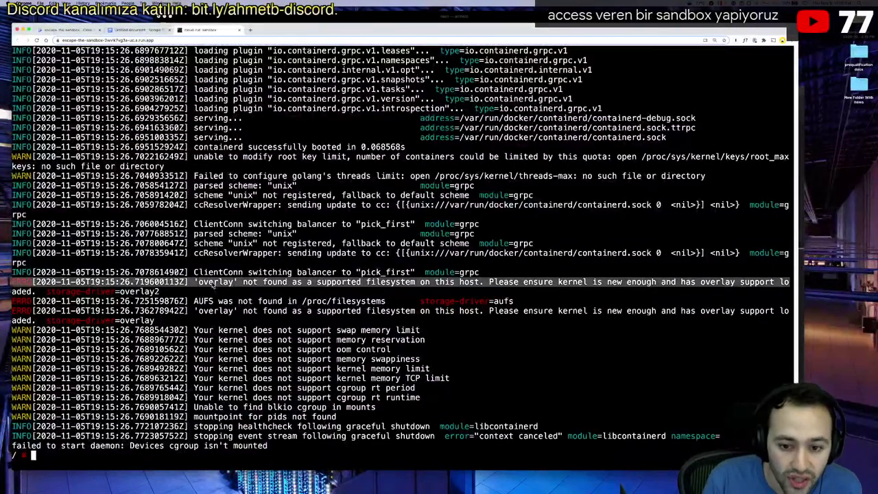
triple_click(211, 320)
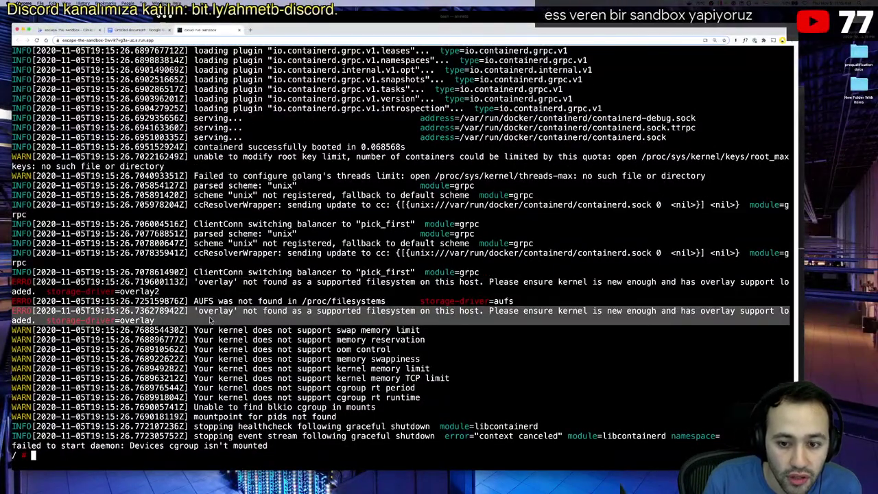
triple_click(213, 407)
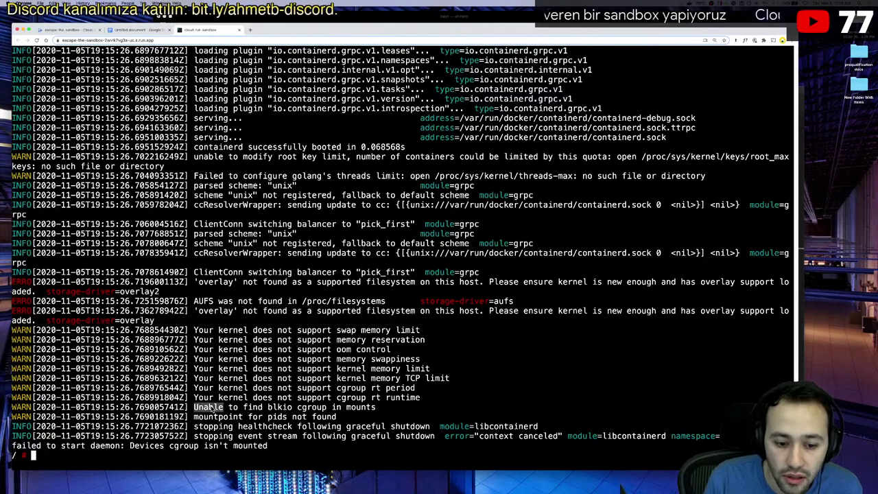
left_click_drag(213, 408, 217, 448)
triple_click(218, 447)
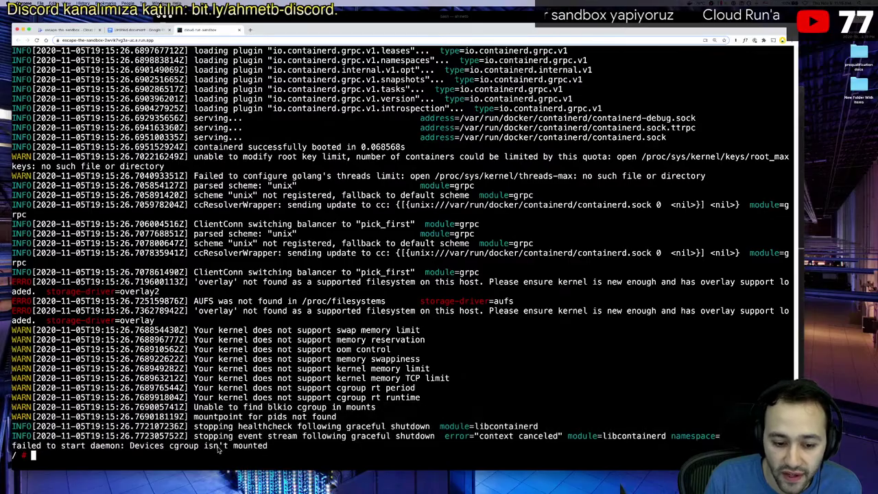
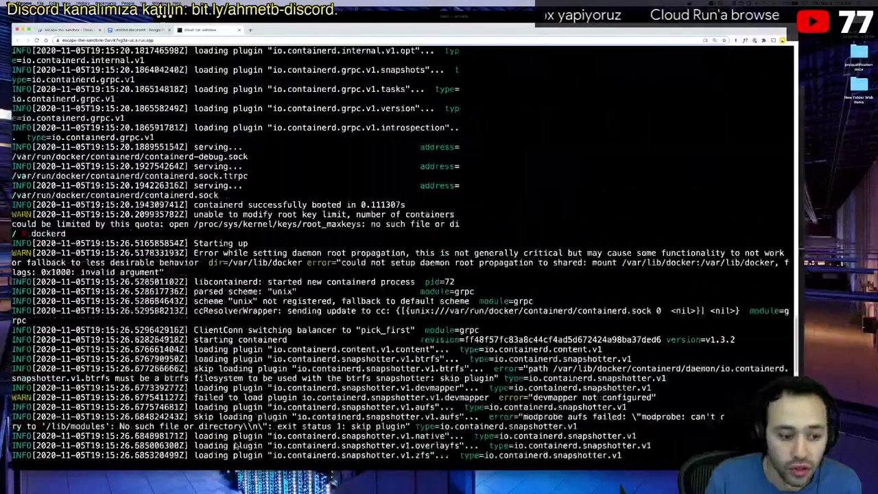
triple_click(255, 256)
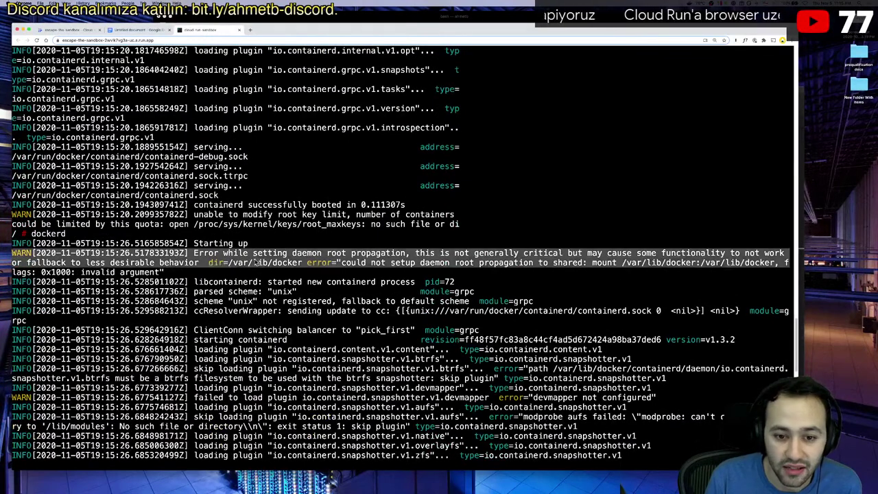
left_click_drag(256, 255, 258, 281)
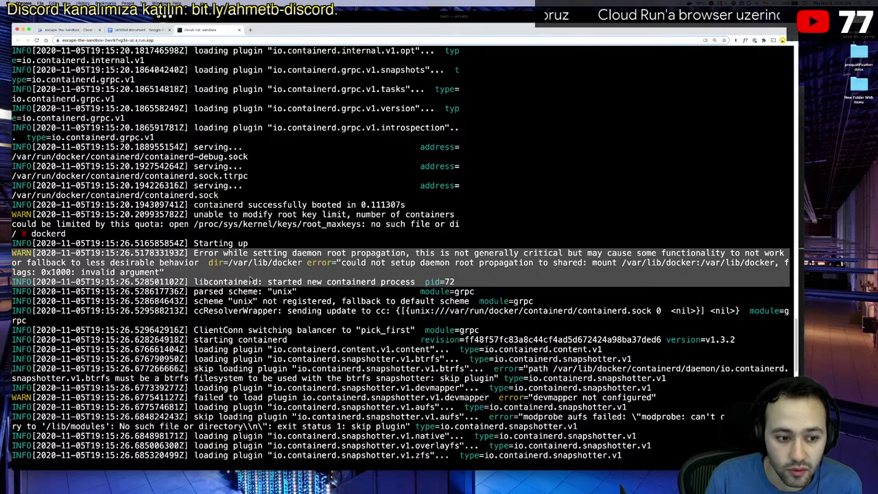
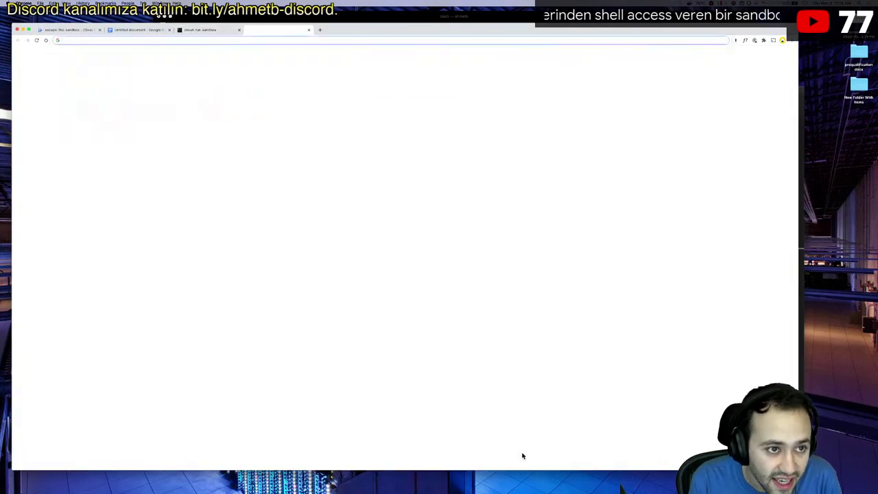
- Search the web for gvisor and open the gvisor.dev home page at 100% zoom
key("BackSpace")
type("or")
key("Return")
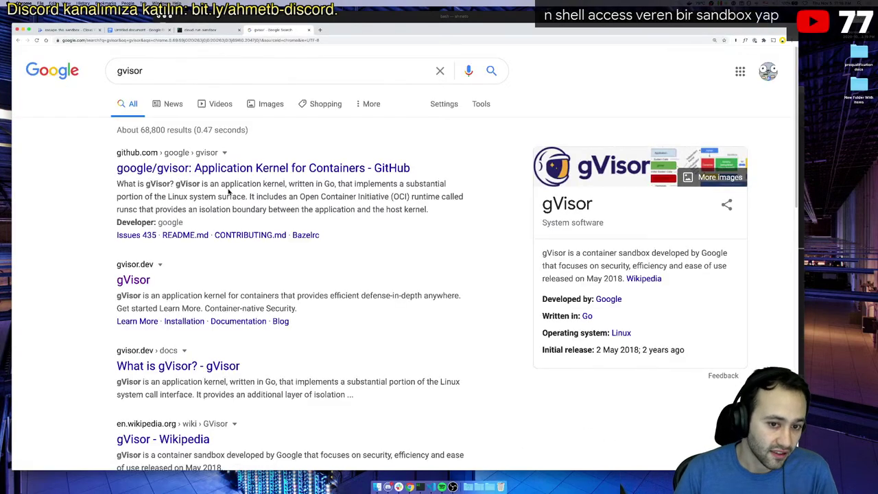
left_click(131, 282)
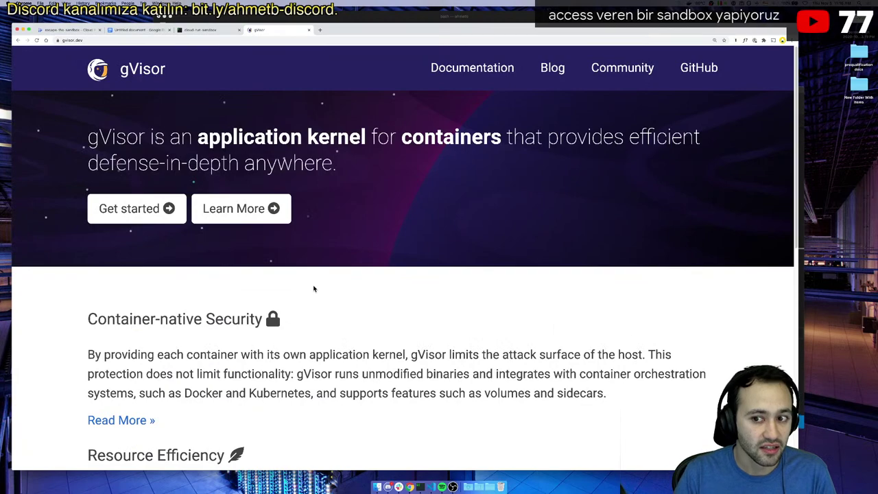
key("super+plus")
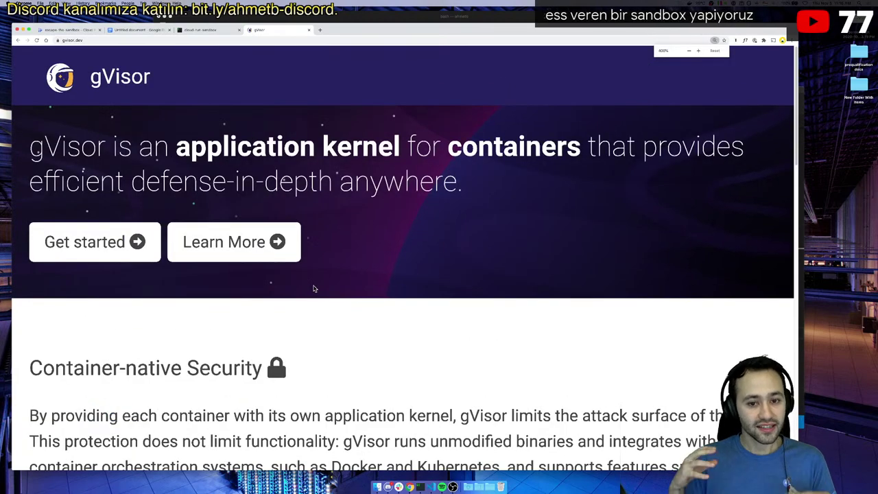
key("super+0")
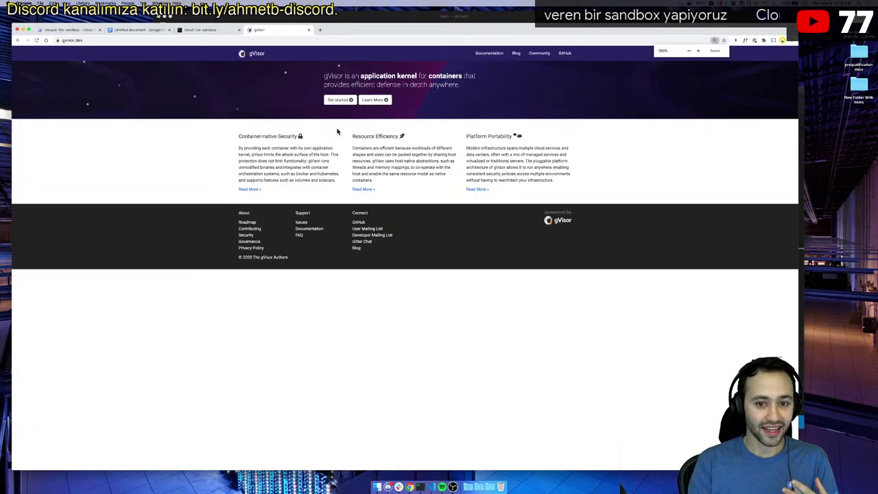
- Open the enlarged gVisor documentation and read the sections on what gVisor does and how it differs from machine-level virtualization
key("super+plus")
key("super+plus")
key("super+plus")
key("super+plus")
key("super+plus")
key("super+plus")
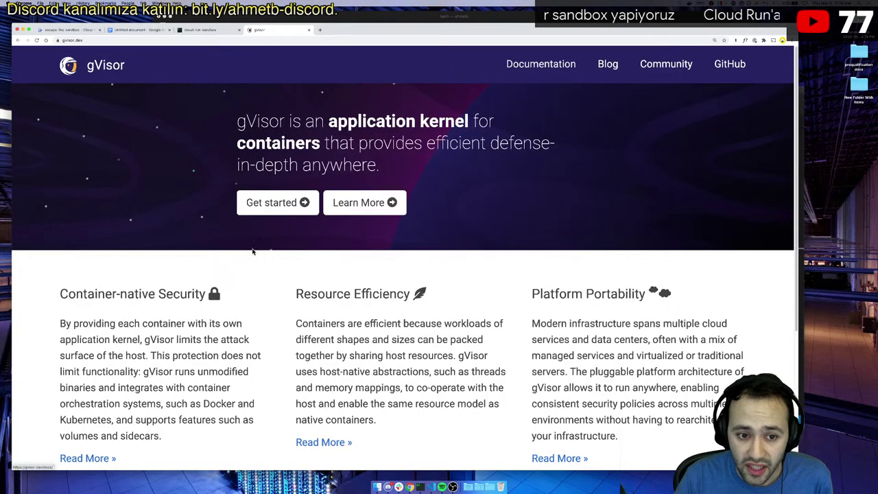
left_click(549, 66)
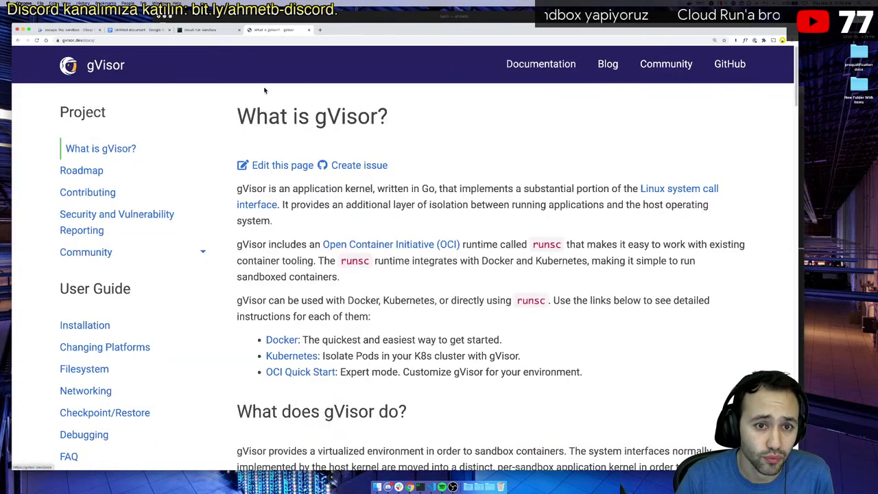
scroll(96, 260, "down", 5)
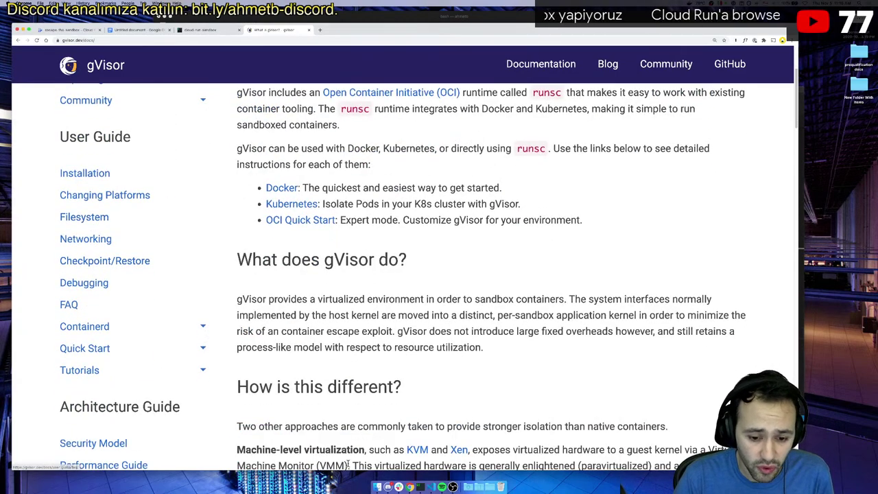
left_click_drag(365, 450, 228, 450)
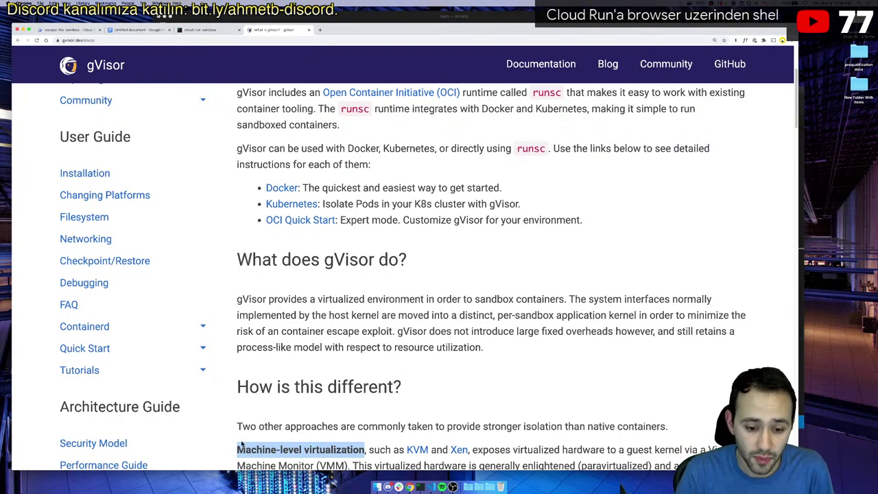
scroll(378, 382, "down", 3)
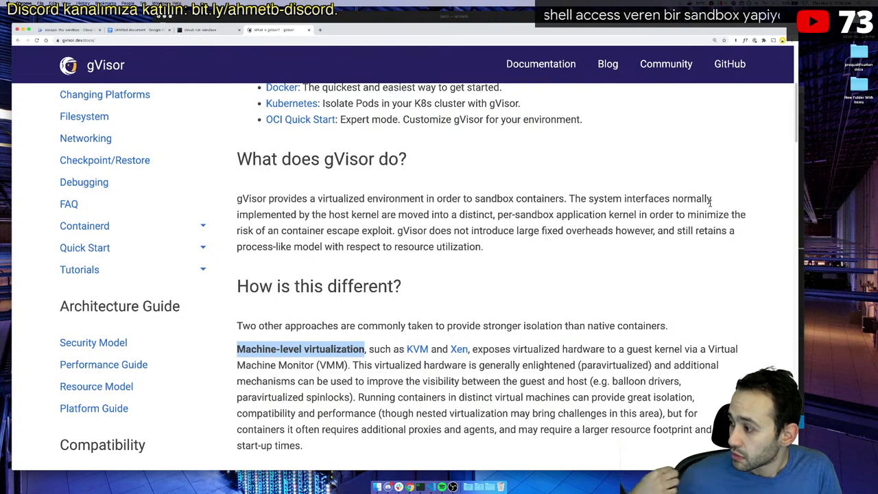
key("super+Tab")
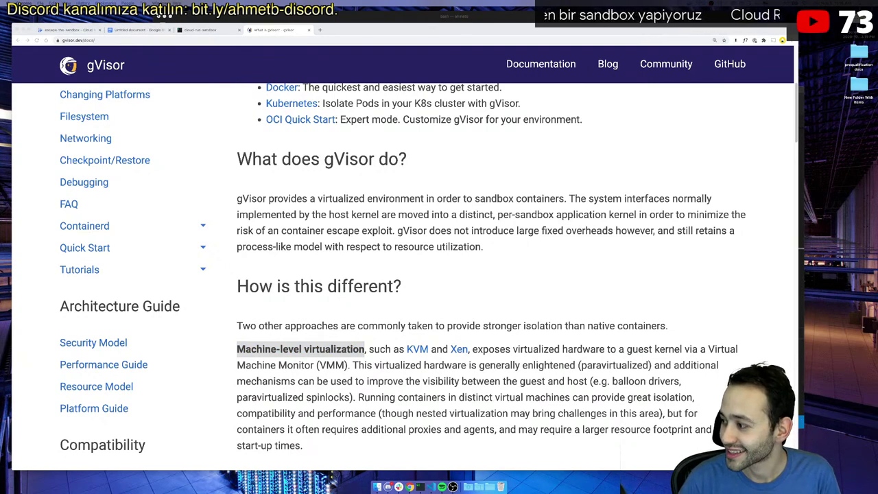
key("super+Tab")
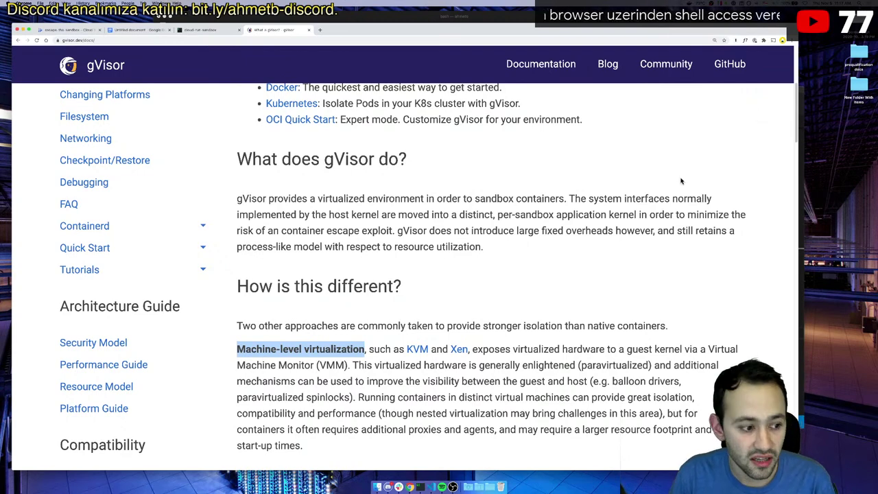
- Show the last 1 hour of metrics for the escape-the-sandbox Cloud Run service and examine the request count and latency charts
left_click(58, 30)
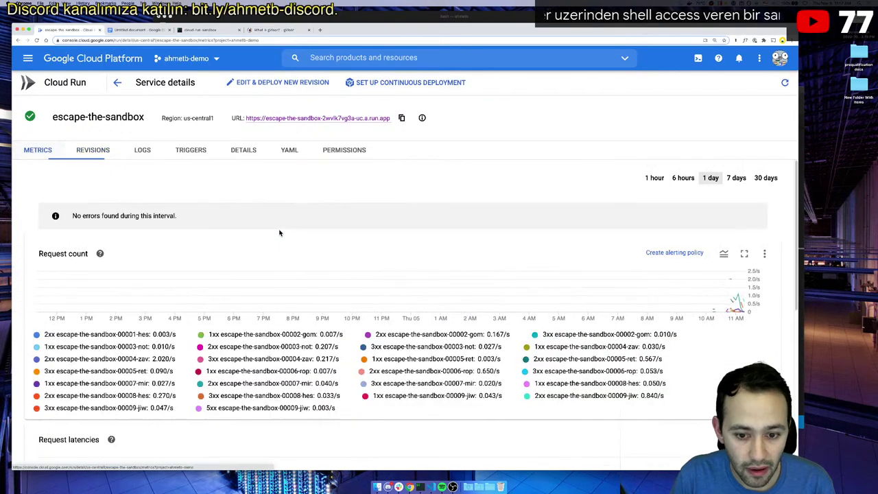
scroll(281, 232, "down", 5)
scroll(768, 206, "up", 5)
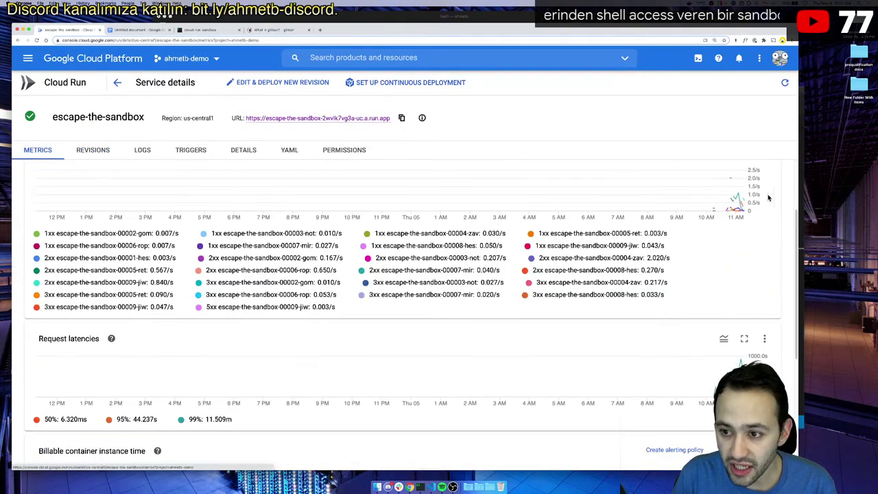
left_click(655, 181)
scroll(553, 248, "down", 2)
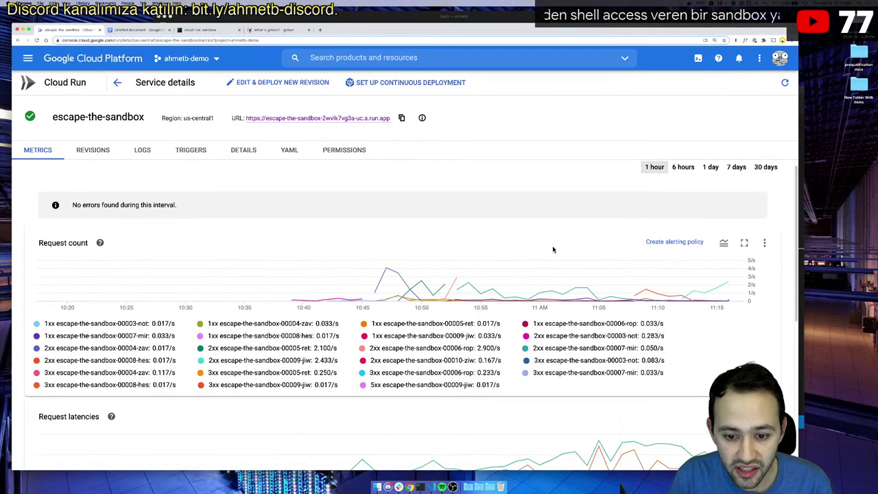
scroll(571, 278, "down", 2)
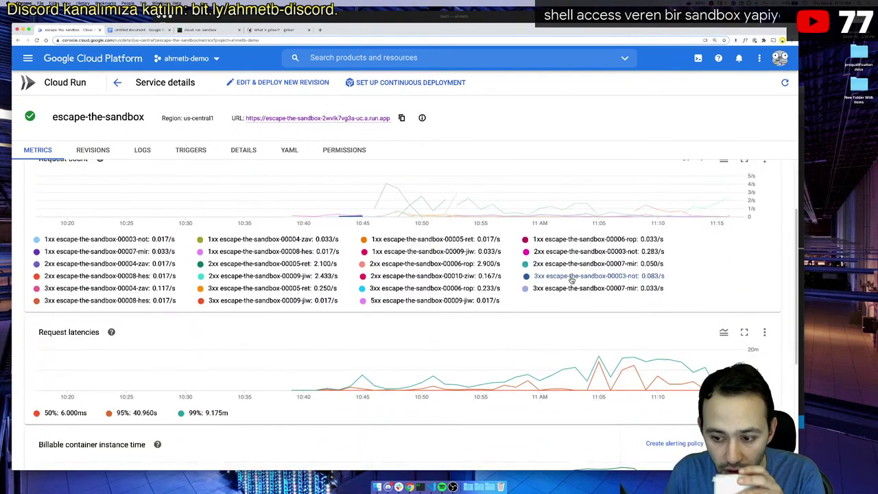
scroll(570, 280, "down", 4)
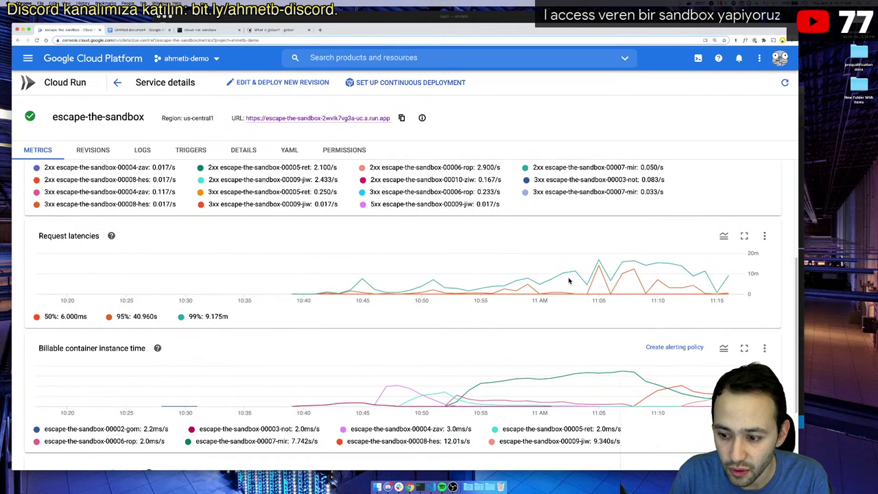
scroll(680, 416, "down", 1)
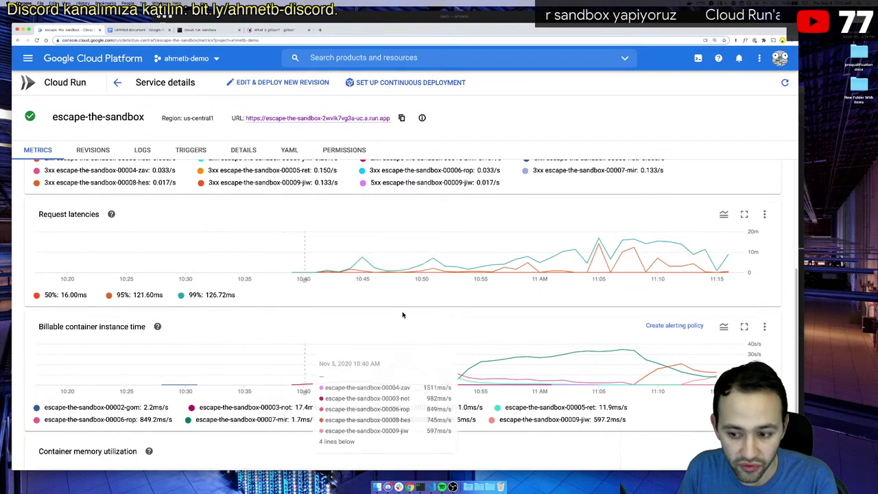
- Enlarge the metrics page and inspect the 11:15 AM point on the Request latencies chart
left_click_drag(614, 36, 337, 24)
key("super+equal")
key("super+equal")
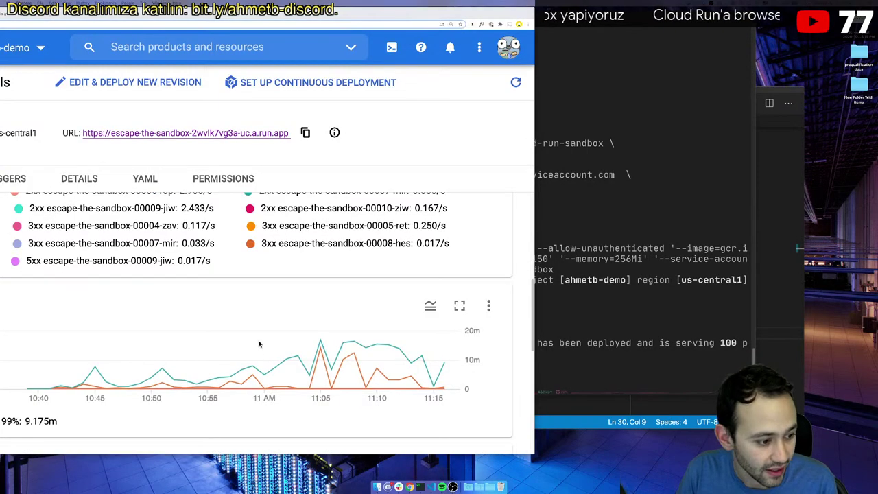
mouse_move(427, 370)
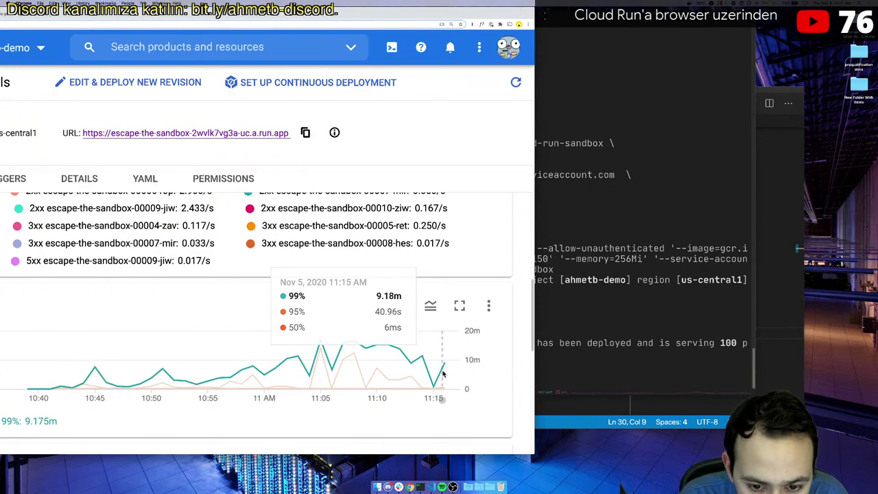
- Examine the per-revision curves in the Billable container instance time chart
left_click_drag(279, 14, 425, 9)
scroll(236, 328, "down", 5)
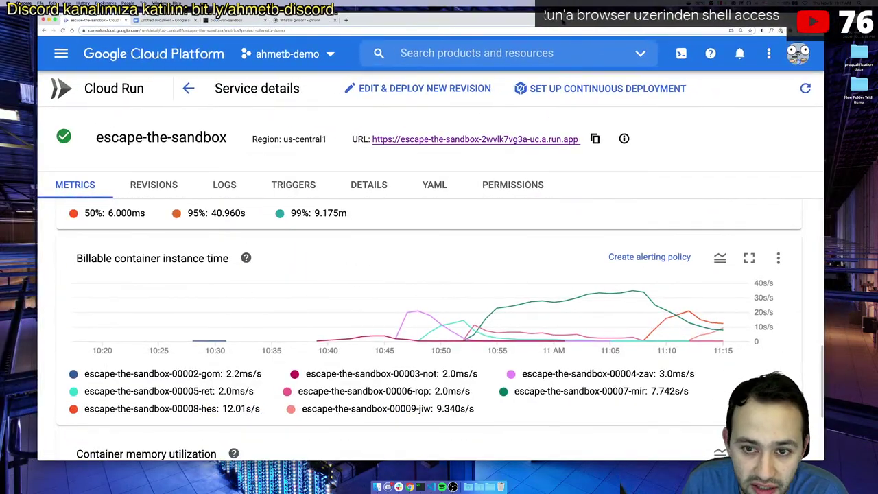
left_click_drag(562, 23, 509, 23)
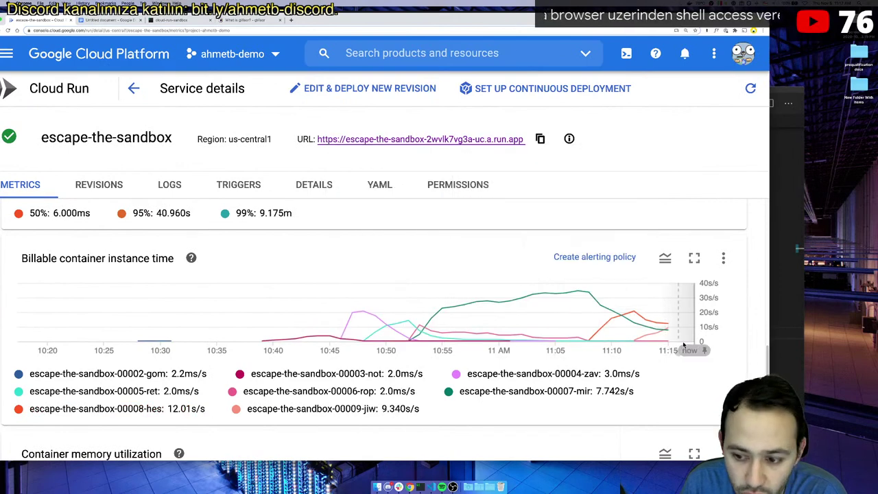
mouse_move(666, 328)
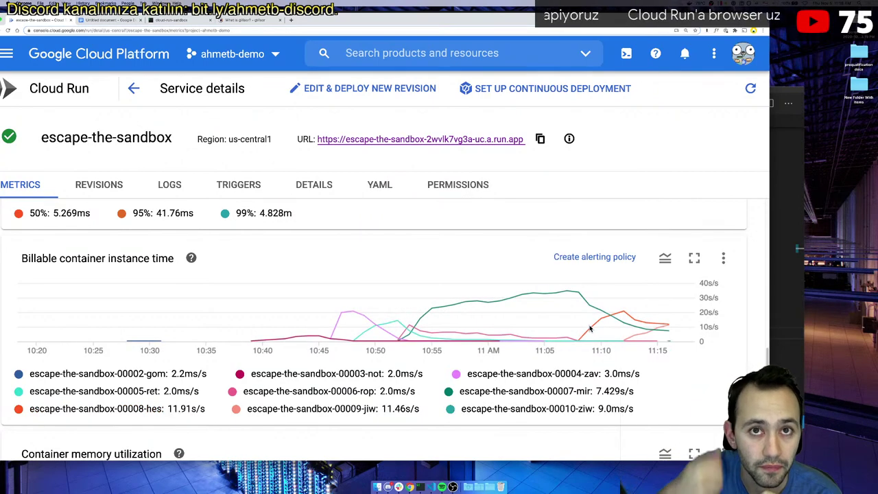
mouse_move(590, 322)
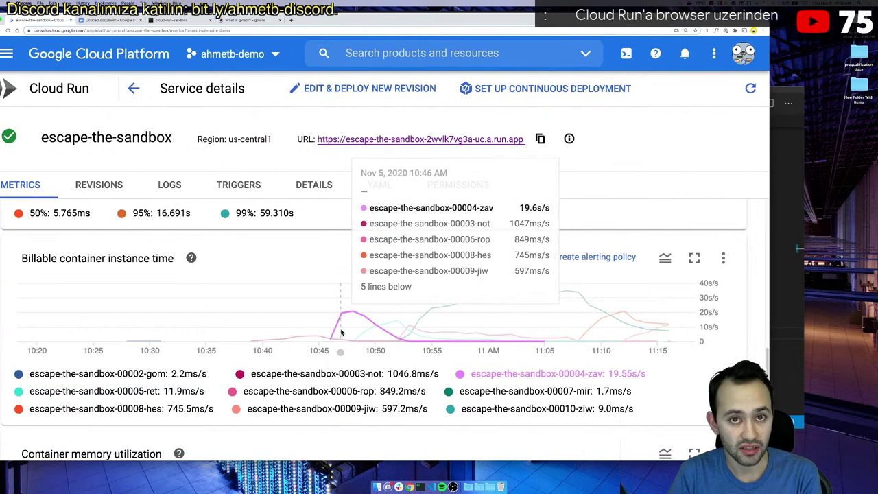
- Examine the Container memory utilization chart and return to the Request latencies chart
scroll(340, 336, "down", 3)
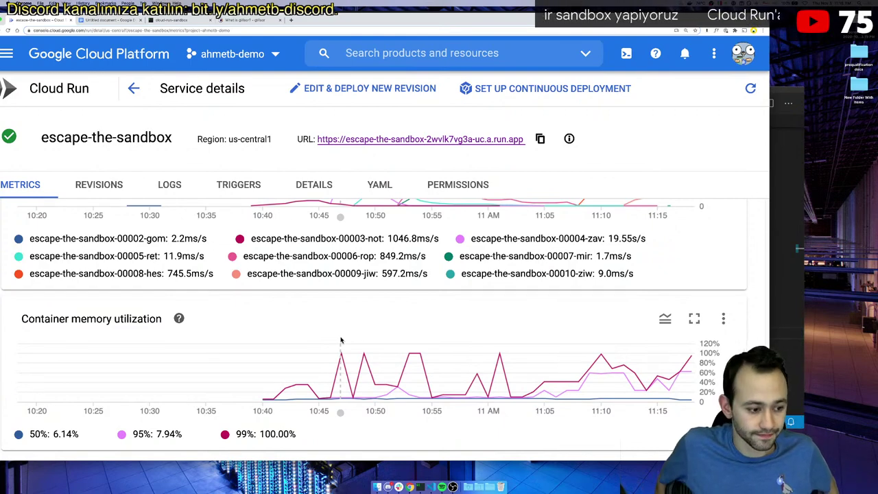
scroll(336, 336, "down", 1)
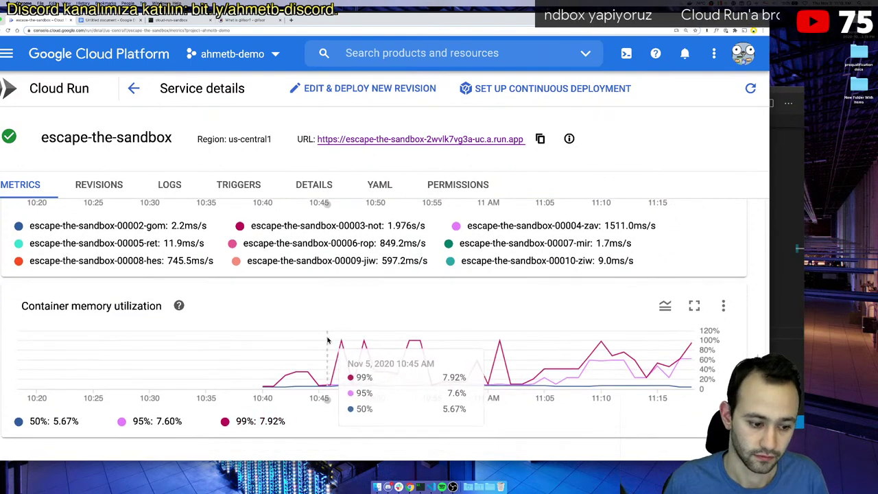
scroll(325, 325, "up", 5)
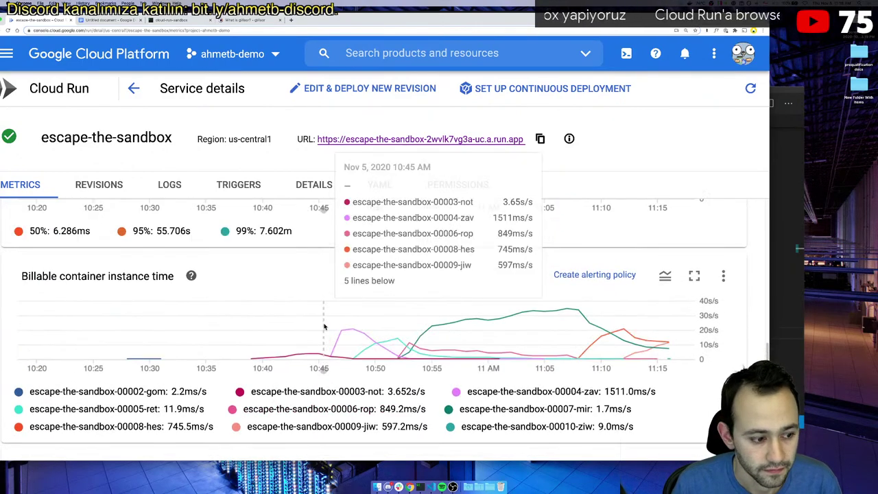
scroll(249, 325, "up", 3)
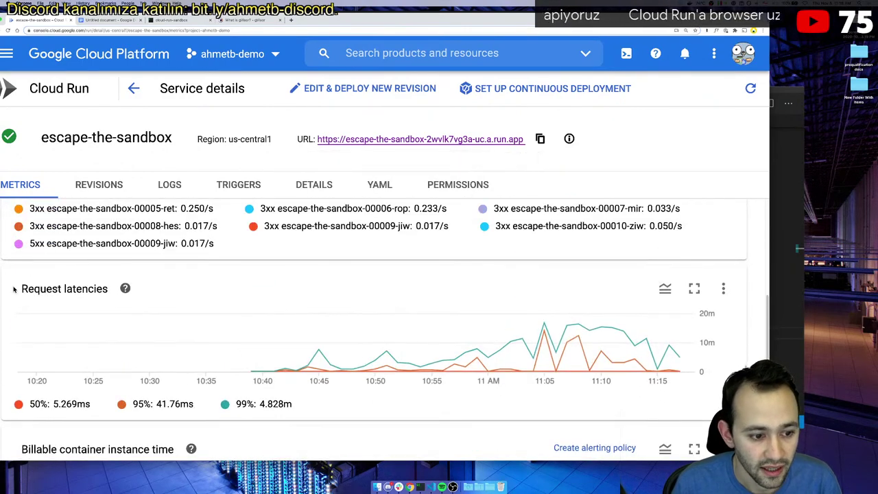
left_click_drag(111, 291, 28, 294)
left_click(21, 292)
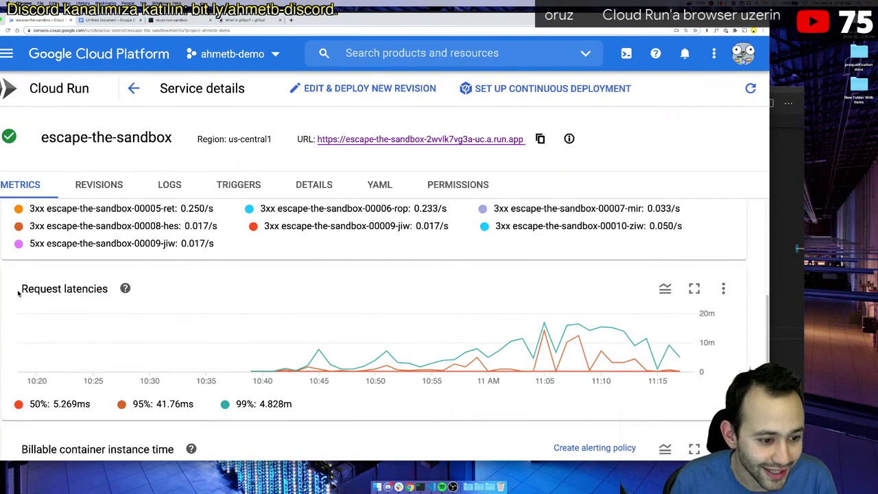
triple_click(24, 286)
left_click(52, 277)
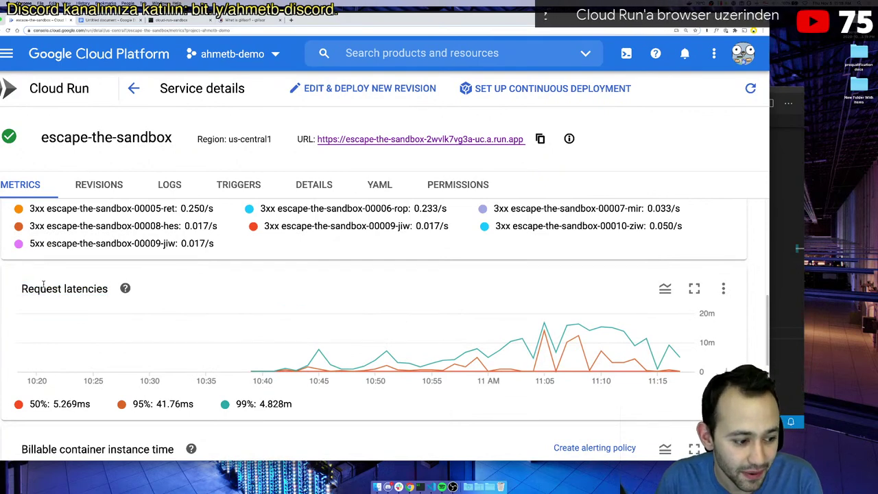
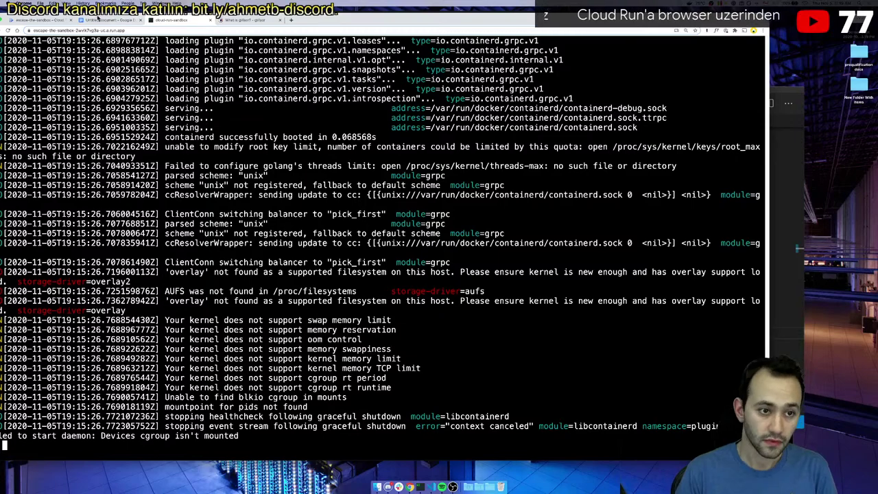
- Return to the sandbox terminal with the dockerd output and bring up a fresh shell prompt
left_click(100, 30)
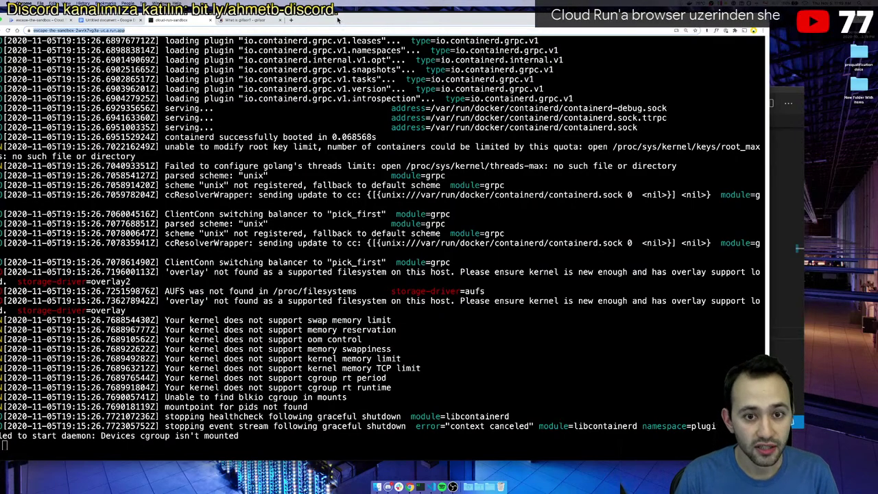
left_click_drag(332, 20, 360, 27)
left_click(340, 166)
key("Return")
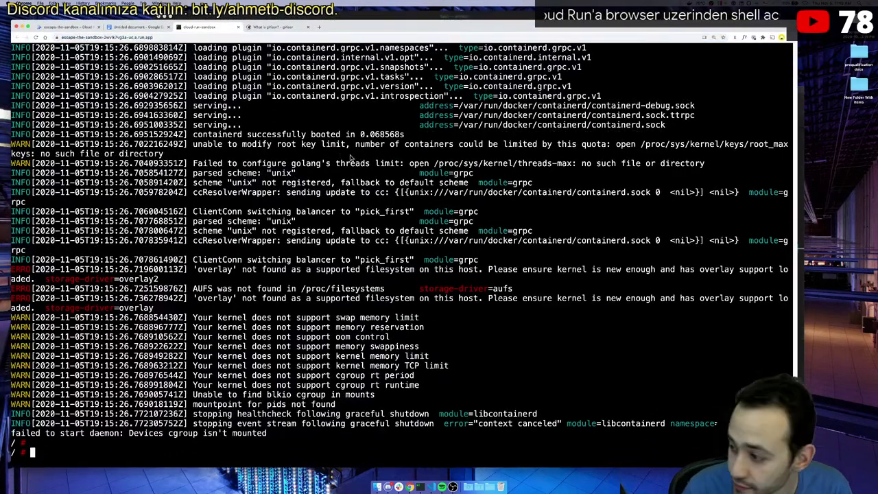
key("super+Tab")
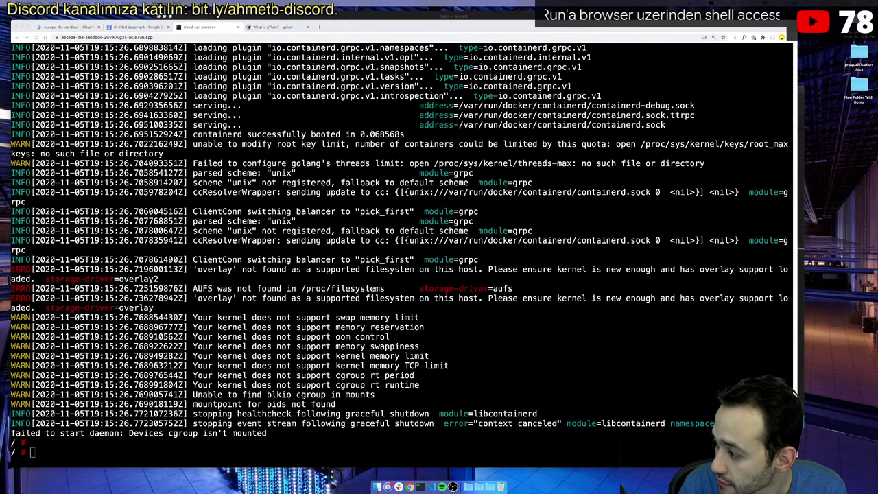
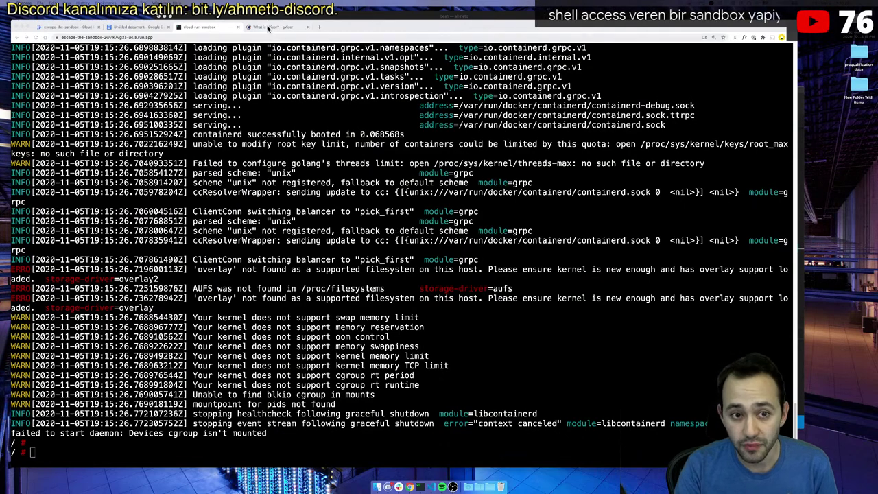
- Go back to the gVisor documentation, open its GitHub repository and enlarge the page
left_click(270, 29)
scroll(400, 232, "up", 3)
scroll(422, 221, "up", 3)
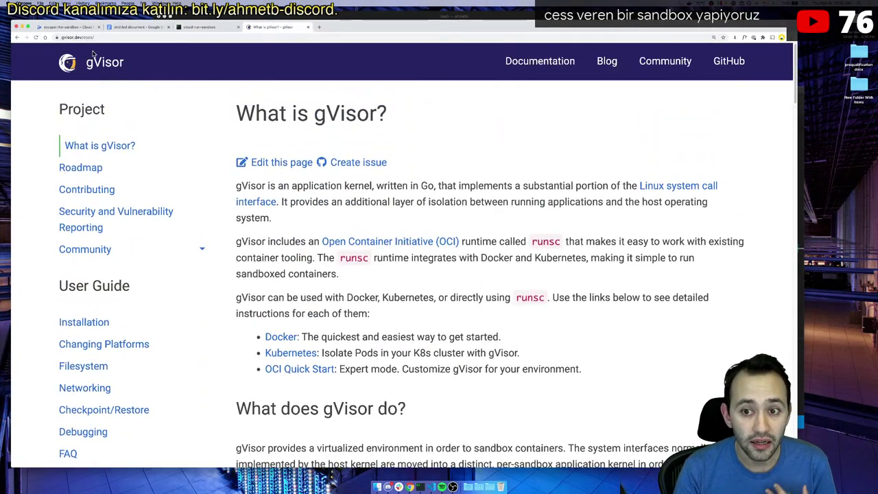
left_click(733, 67)
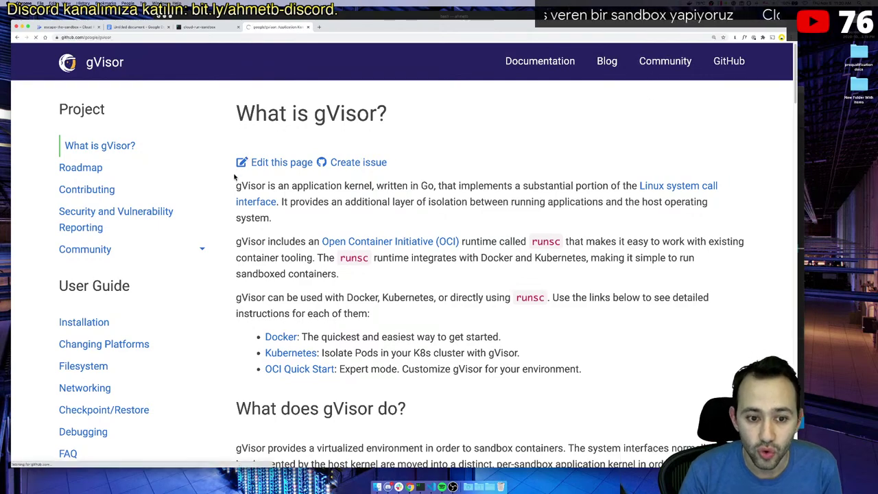
key("super+plus")
key("super+plus")
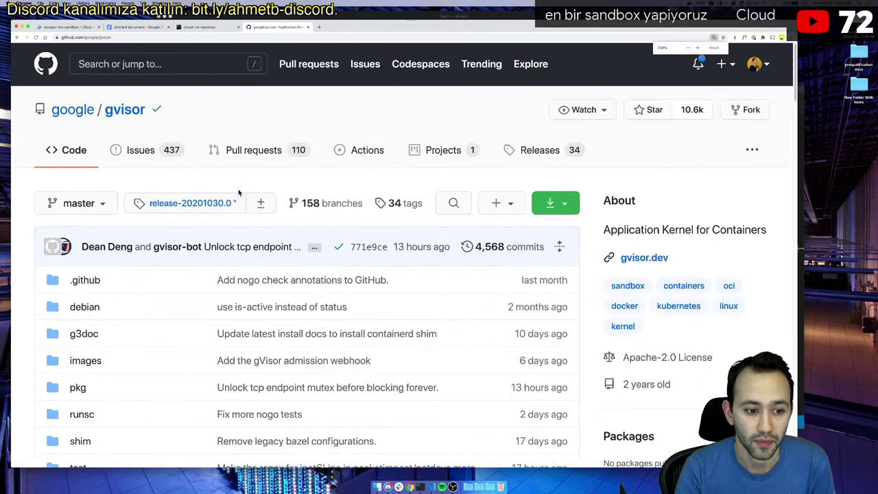
- Search the gVisor repository's files for "syscall" and look through the matching paths
scroll(133, 267, "down", 5)
key("t")
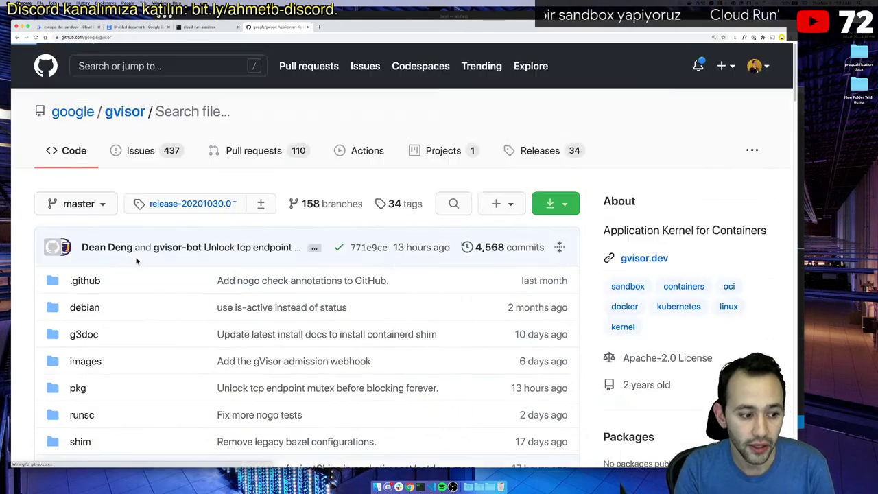
type("syscal")
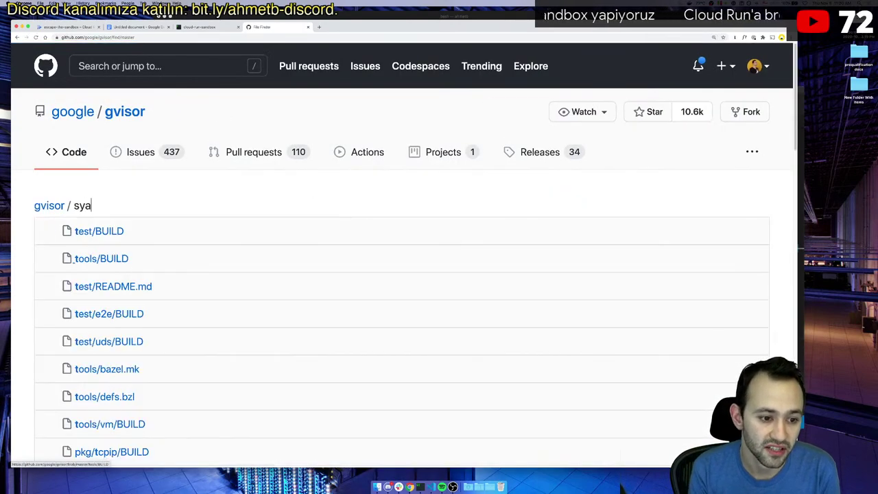
type("l")
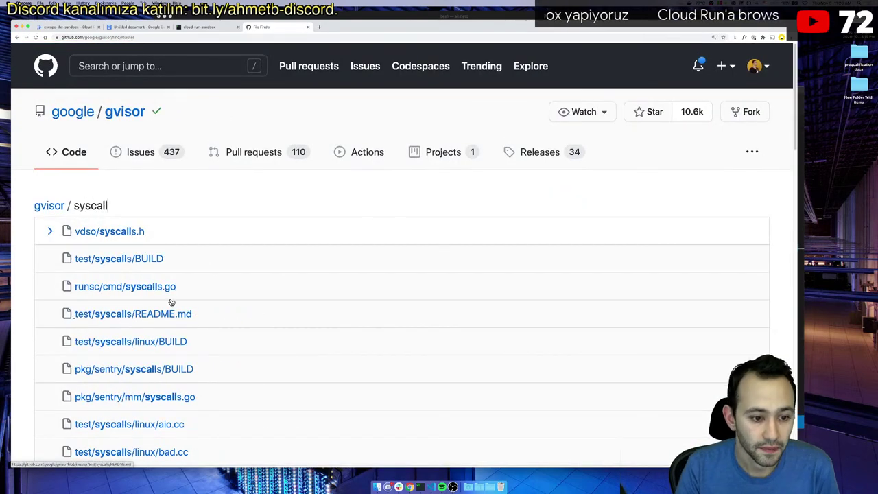
scroll(165, 295, "down", 5)
scroll(160, 289, "down", 10)
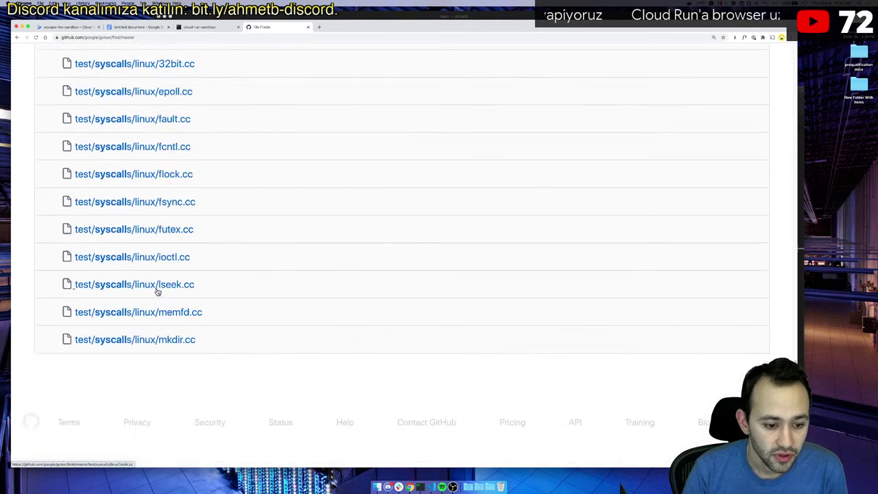
scroll(158, 288, "up", 7)
scroll(159, 288, "up", 7)
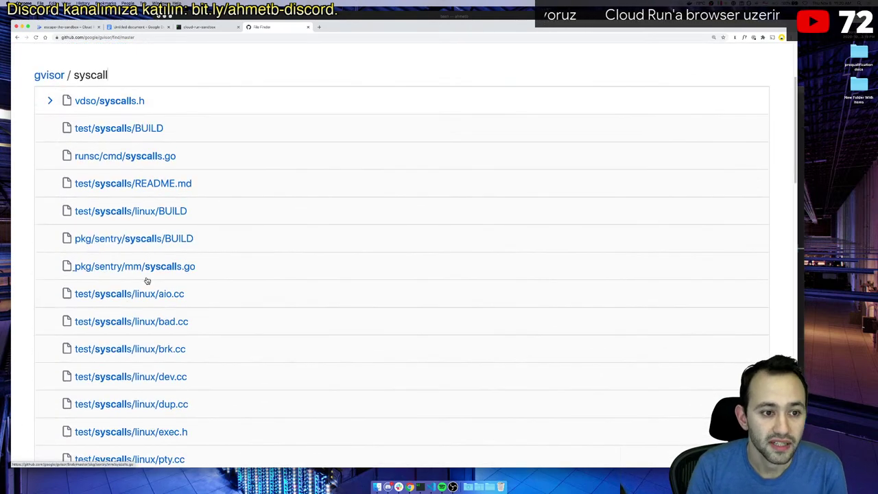
- Search the repository's files for "time", open pkg/tcpip/timer.go and go up to its tcpip folder
key("super+a")
type("time")
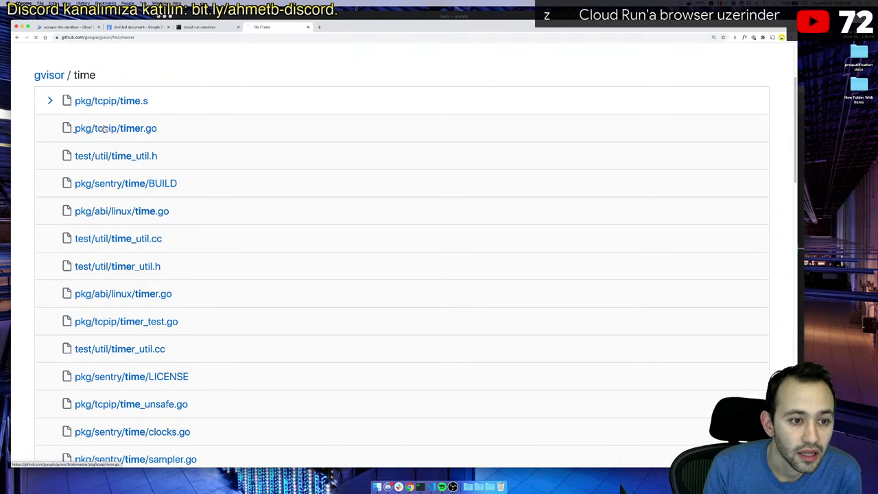
left_click(108, 129)
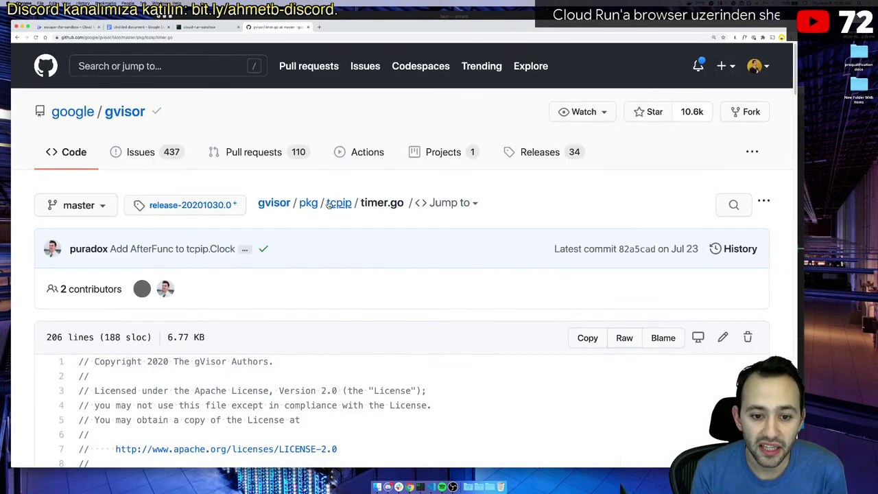
left_click(336, 204)
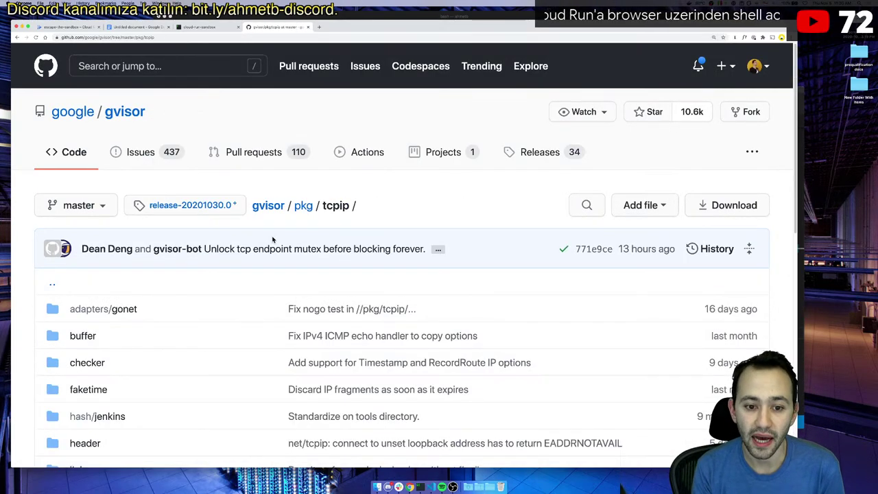
- Enlarge the page and open the transport/tcp subfolder inside pkg/tcpip
key("super+minus")
key("super+minus")
key("super+plus")
key("super+plus")
key("super+plus")
key("super+plus")
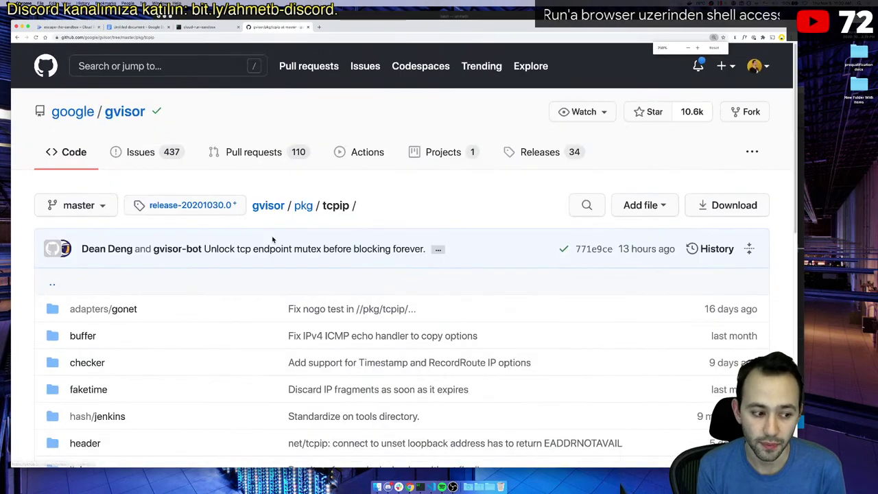
scroll(229, 256, "down", 6)
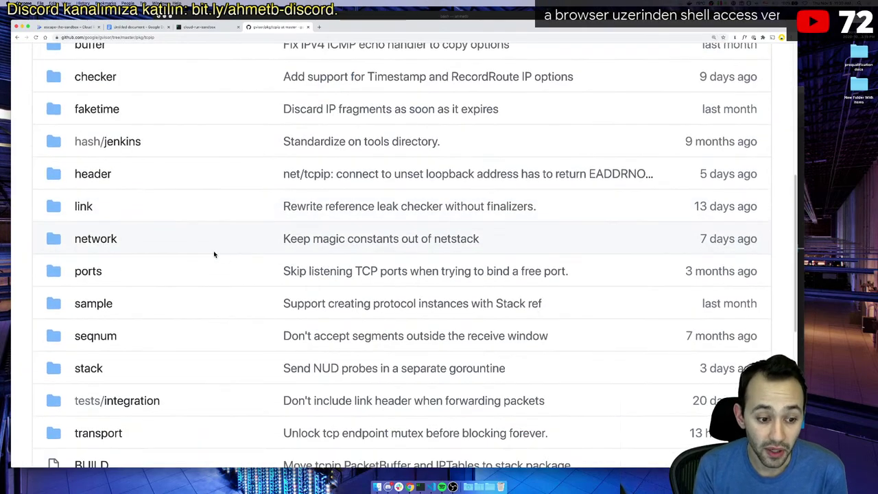
scroll(215, 254, "down", 1)
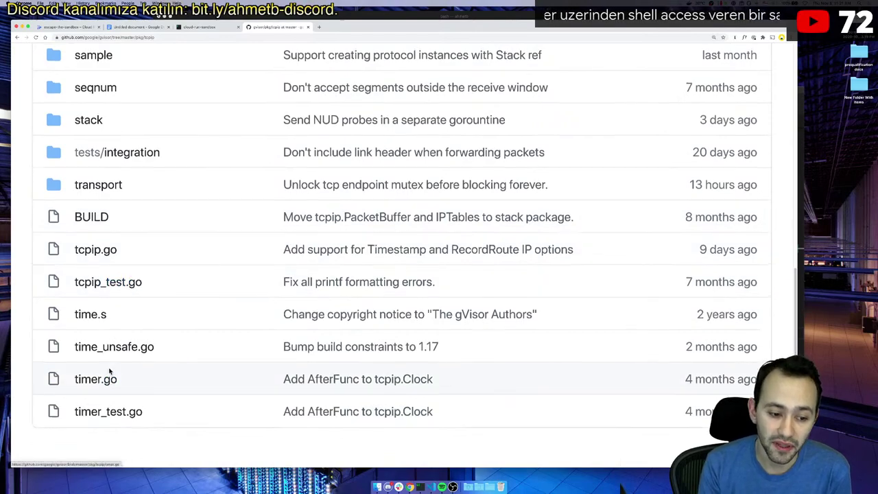
scroll(108, 364, "up", 2)
left_click(88, 291)
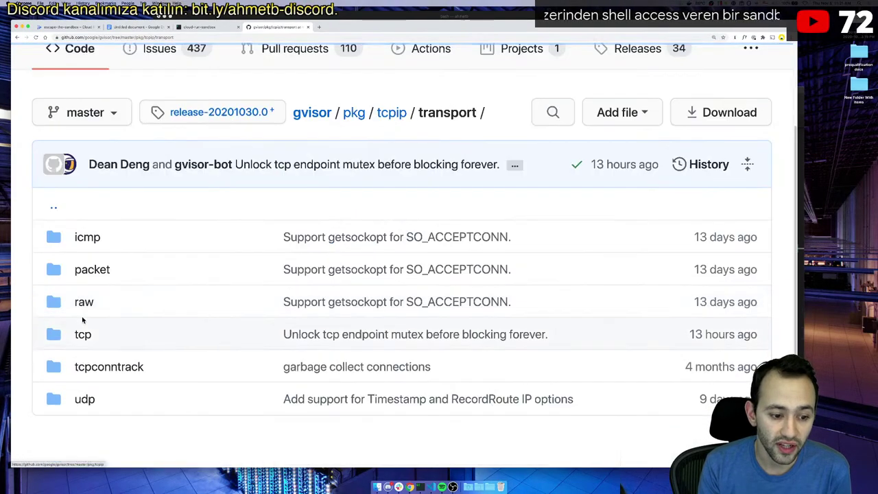
left_click(76, 339)
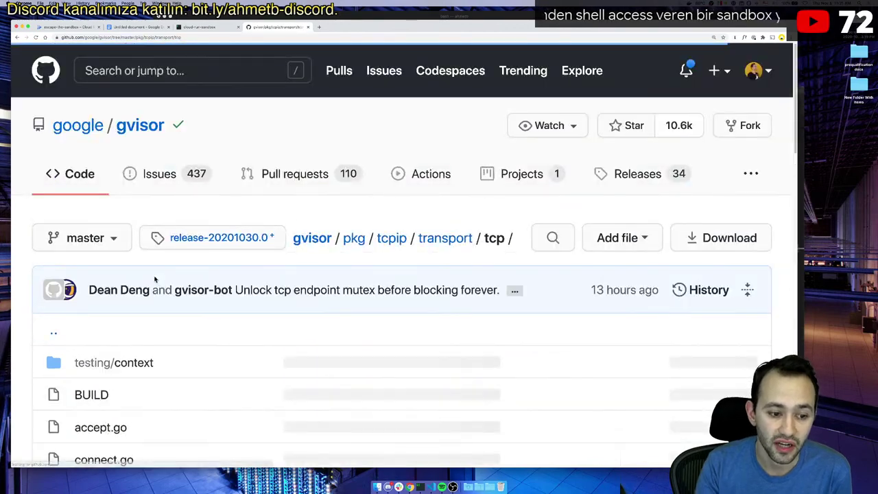
- Open accept.go and read its source down to the listenContext struct at a slightly smaller page zoom
scroll(138, 302, "down", 1)
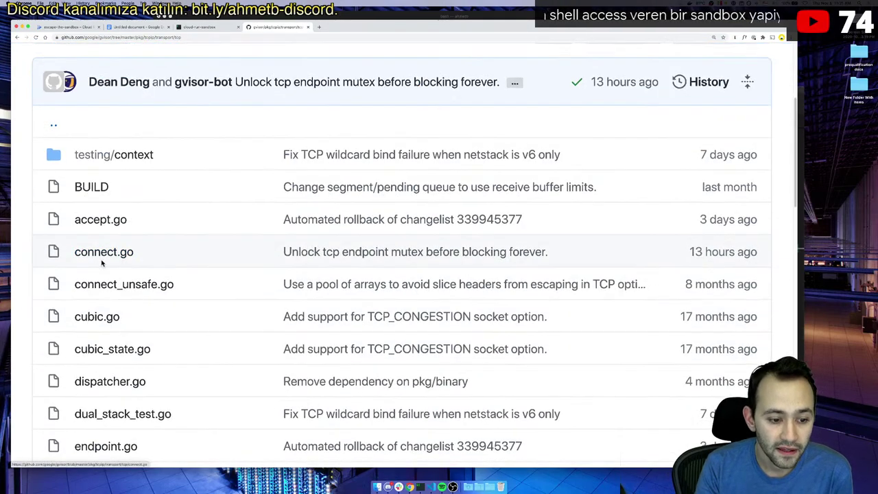
scroll(101, 261, "down", 1)
left_click(98, 180)
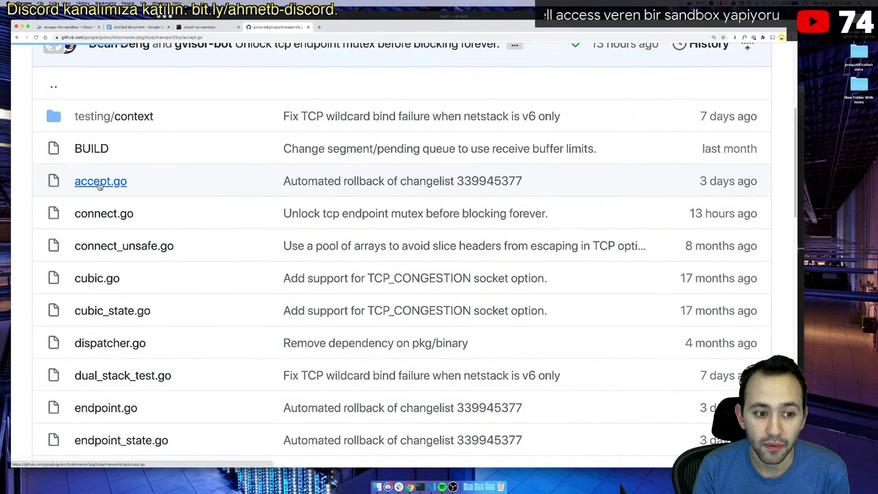
scroll(120, 241, "down", 5)
scroll(124, 244, "down", 15)
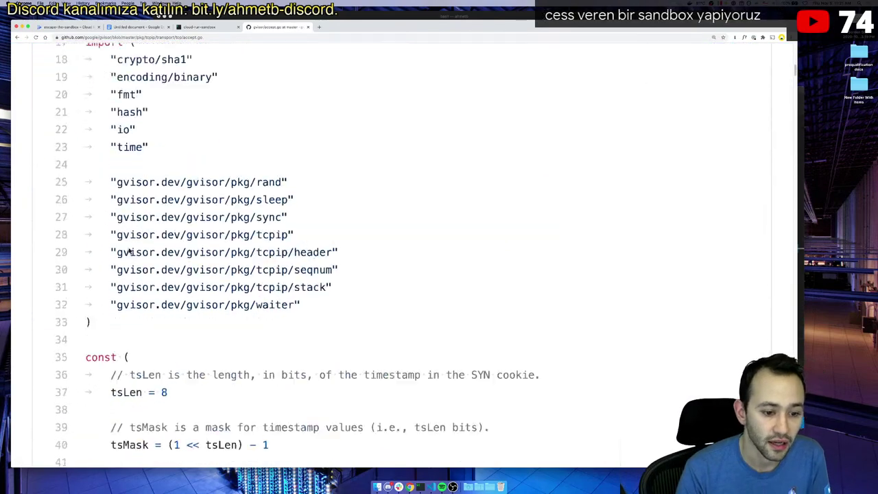
scroll(133, 247, "down", 7)
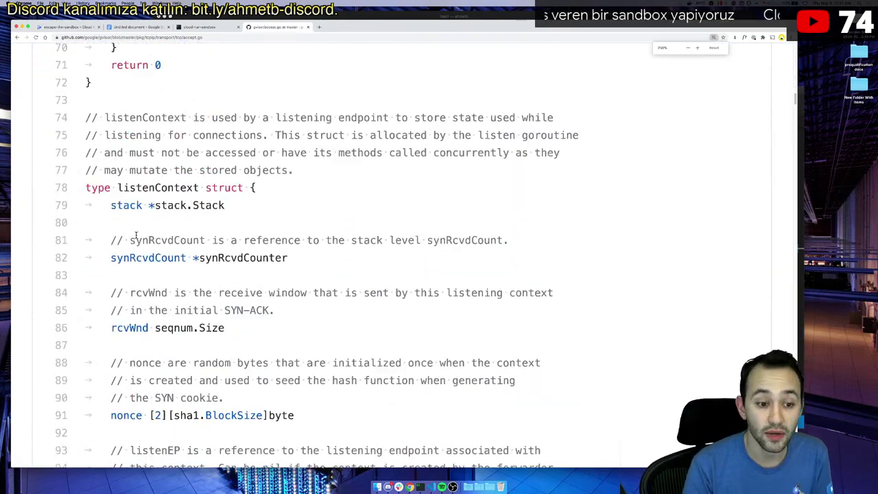
scroll(135, 231, "down", 2)
key("ctrl+minus")
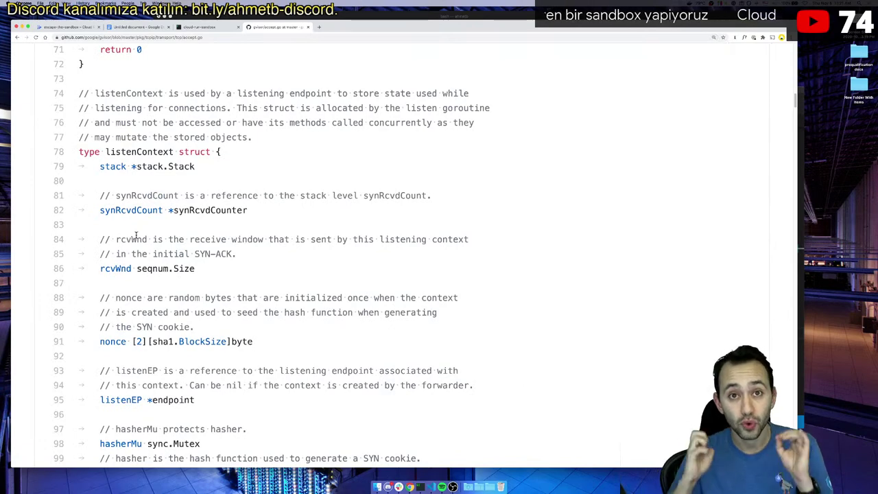
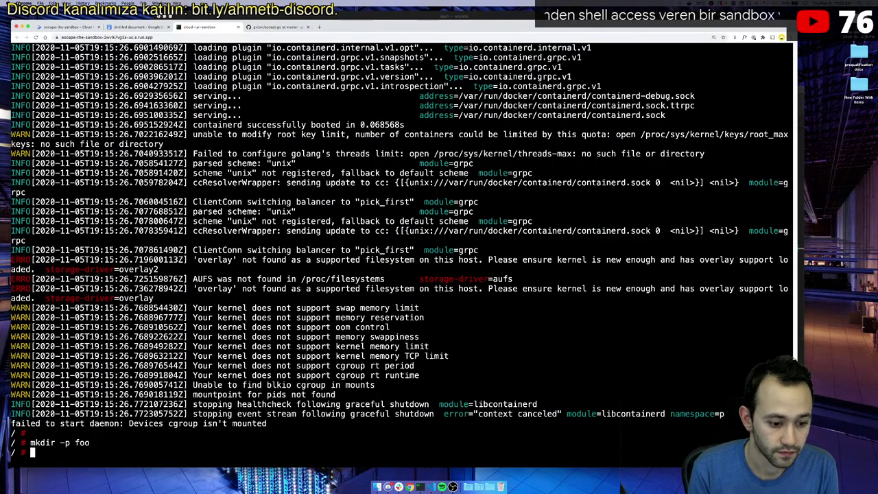
- Return from the sandbox terminal to the accept.go source and toggle the page's dark theme on and off
left_click(271, 27)
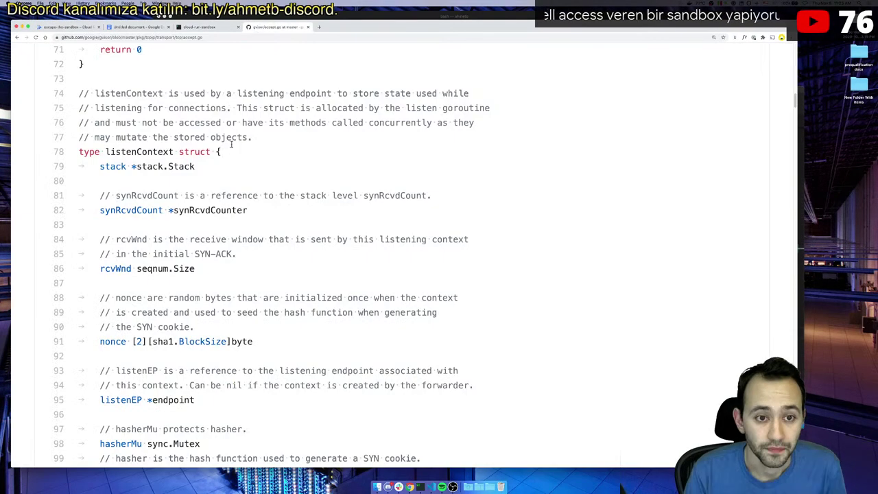
key("alt+shift+d")
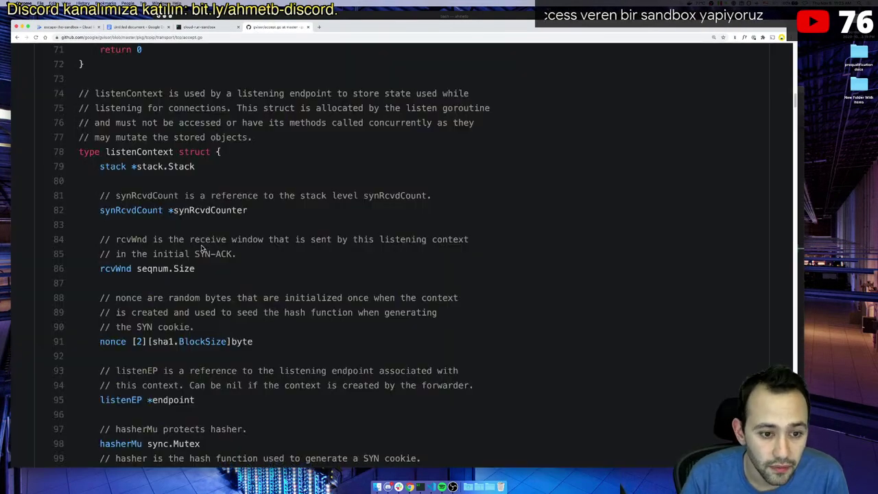
key("alt+shift+d")
- Leave accept.go for the repository root, look through the pkg folder's packages and open rand
key("super+bracketleft")
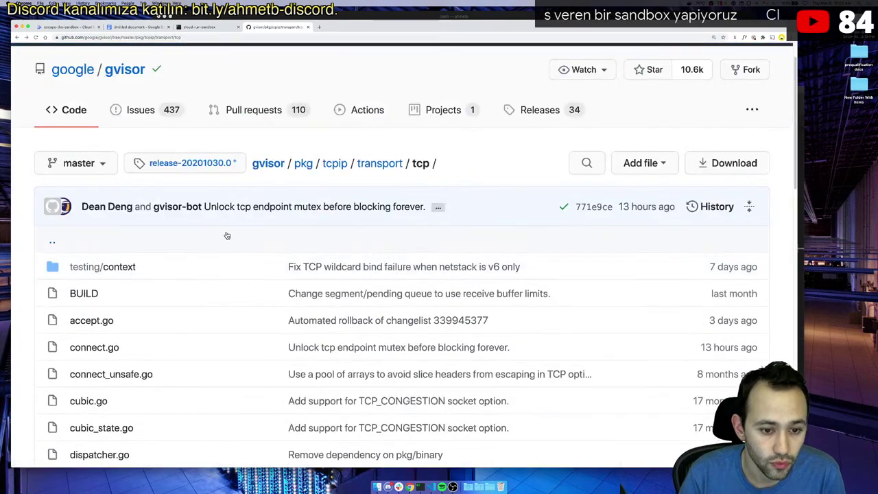
left_click(274, 169)
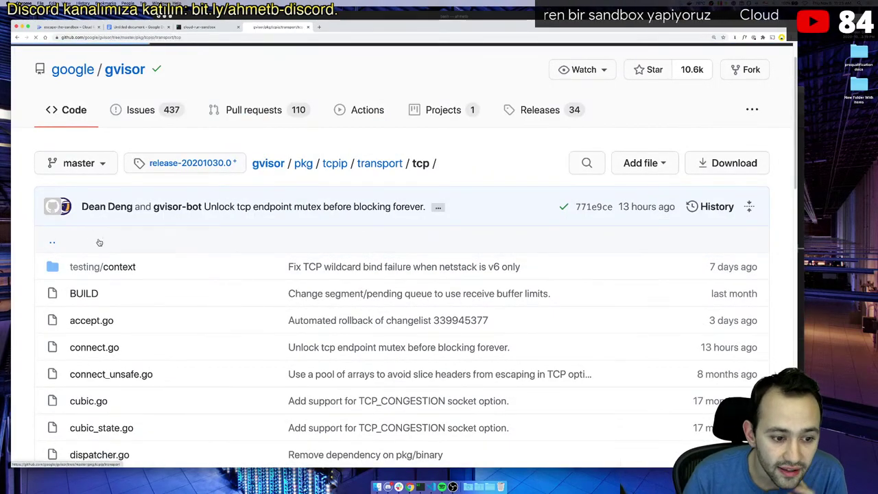
scroll(93, 340, "down", 2)
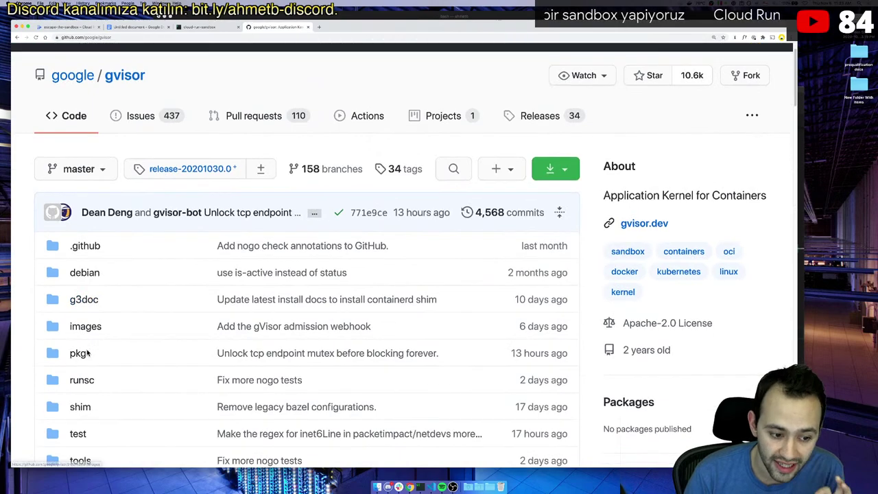
left_click(80, 349)
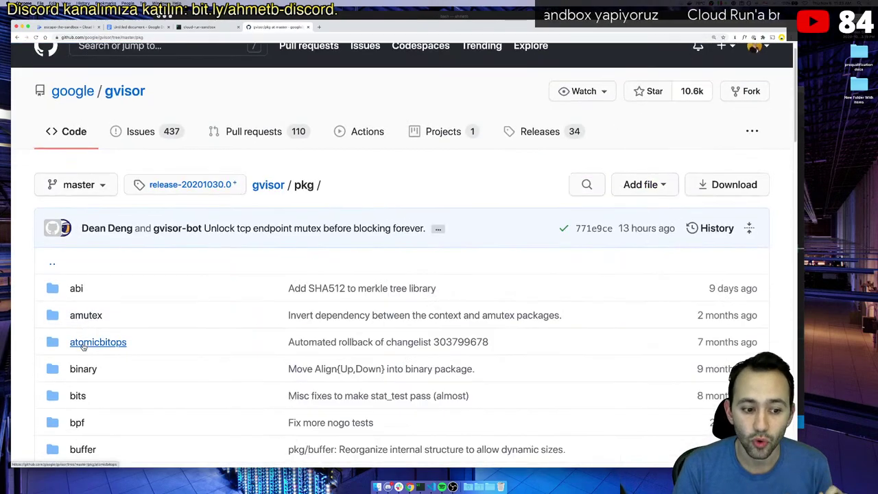
scroll(82, 346, "down", 10)
scroll(82, 346, "down", 10)
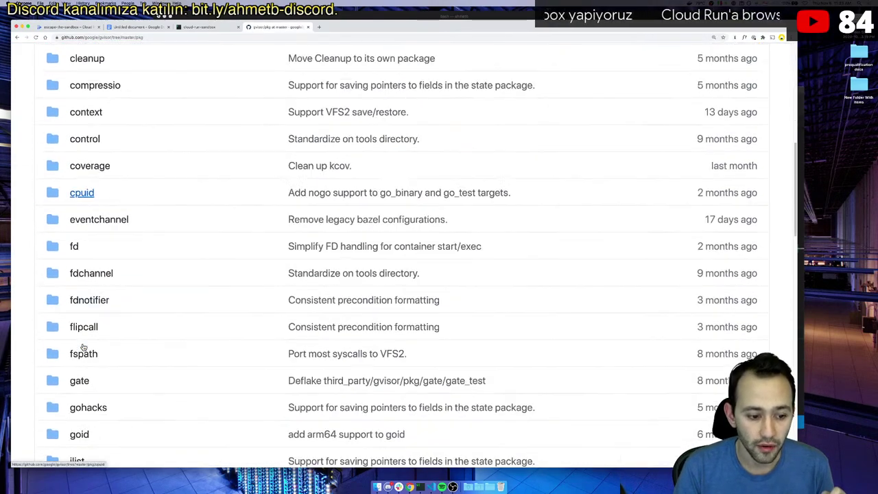
scroll(87, 345, "down", 5)
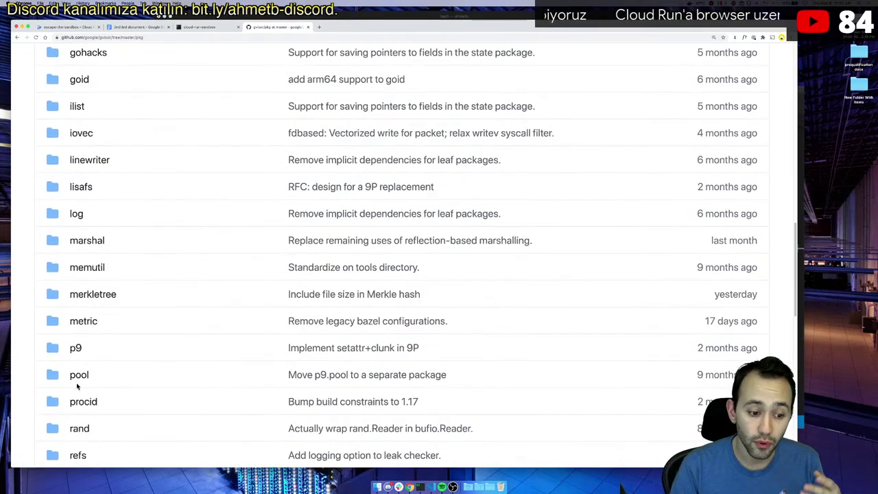
scroll(82, 412, "down", 1)
left_click(81, 419)
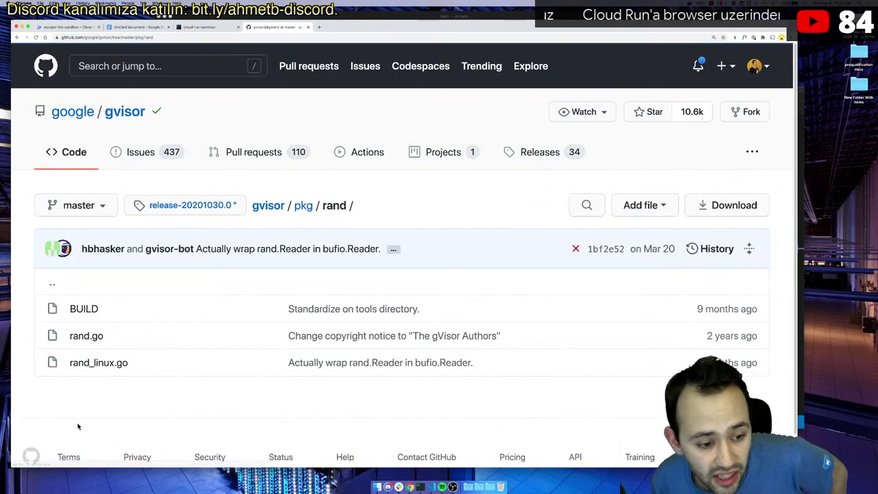
- Open rand.go, read its build constraint and crypto/rand import, and return to the rand folder
left_click(78, 338)
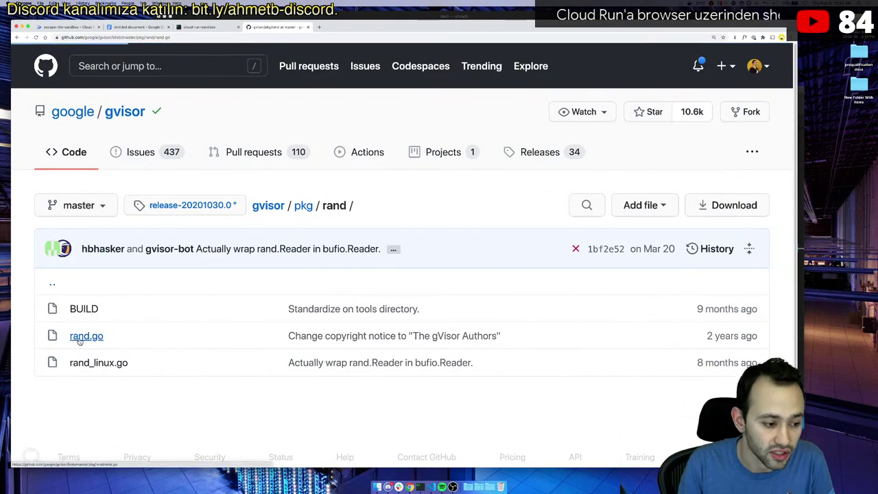
scroll(110, 290, "down", 8)
left_click_drag(115, 302, 177, 247)
left_click(180, 260)
scroll(182, 274, "up", 3)
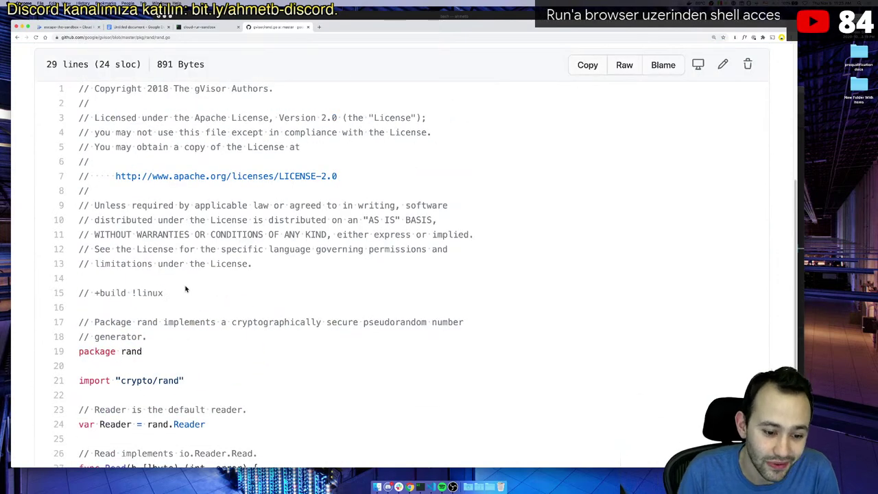
key("super+Left")
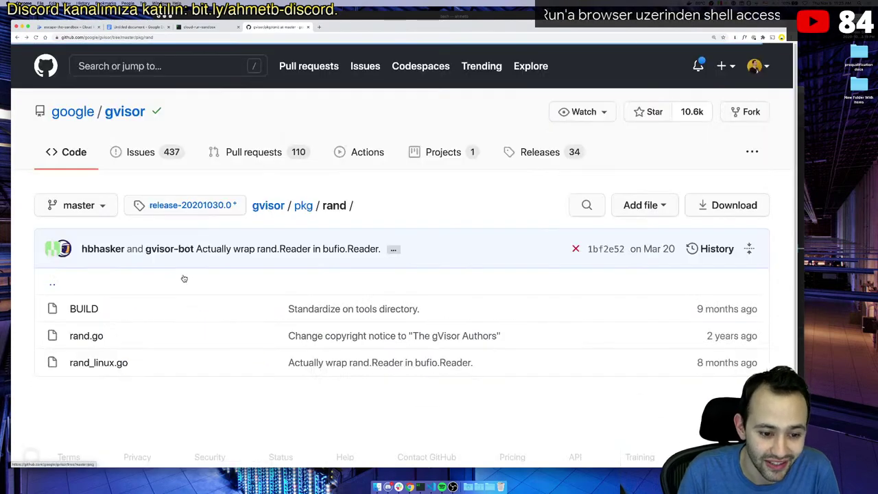
- Open rand_linux.go, read its Getrandom and bufferedReader code, and return to the rand folder
left_click(81, 367)
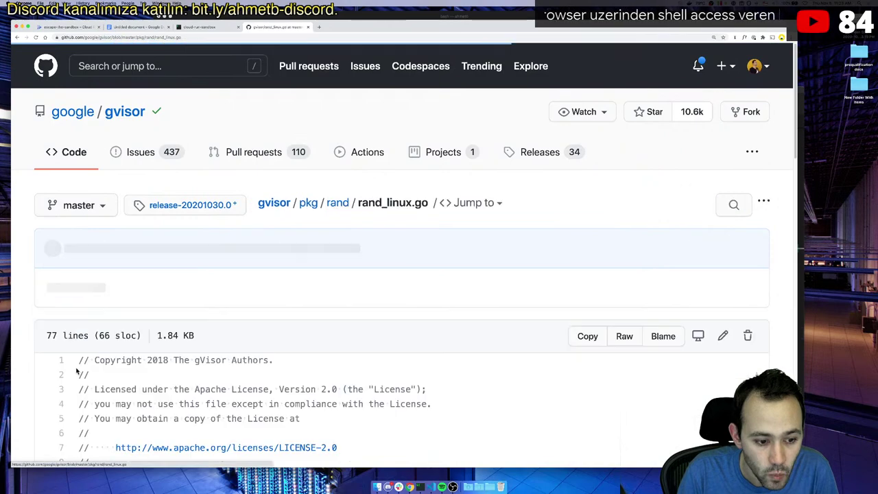
scroll(96, 364, "down", 7)
scroll(96, 363, "down", 15)
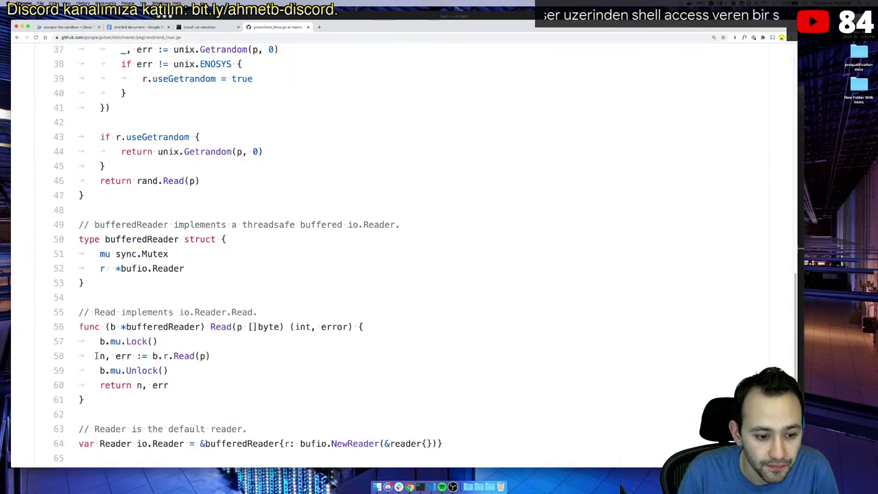
key("super+bracketleft")
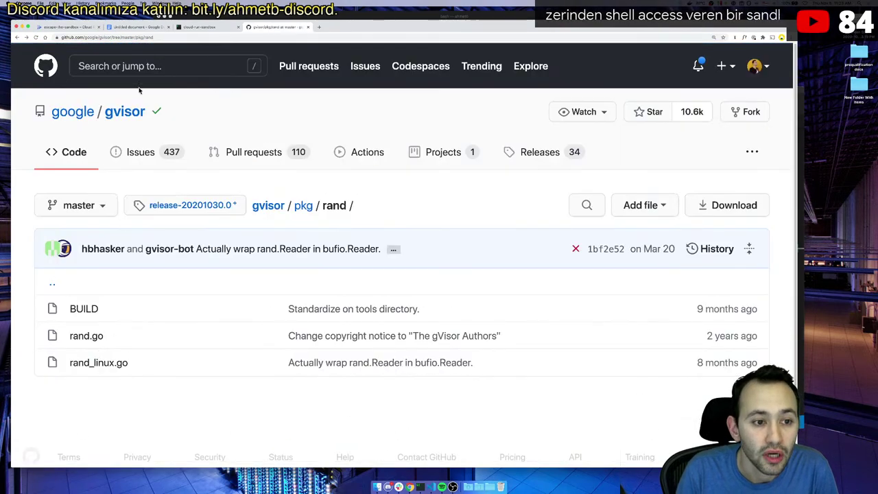
- Search the google/gvisor repository for "dns"
left_click(147, 67)
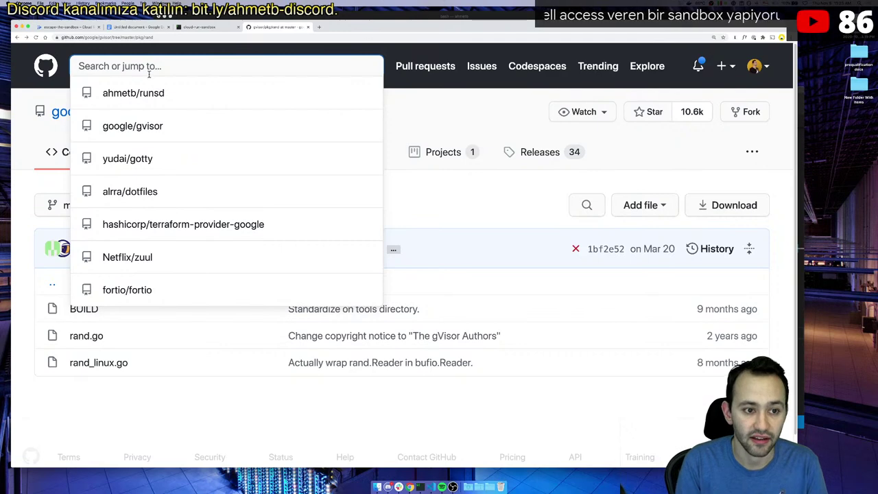
type("dns")
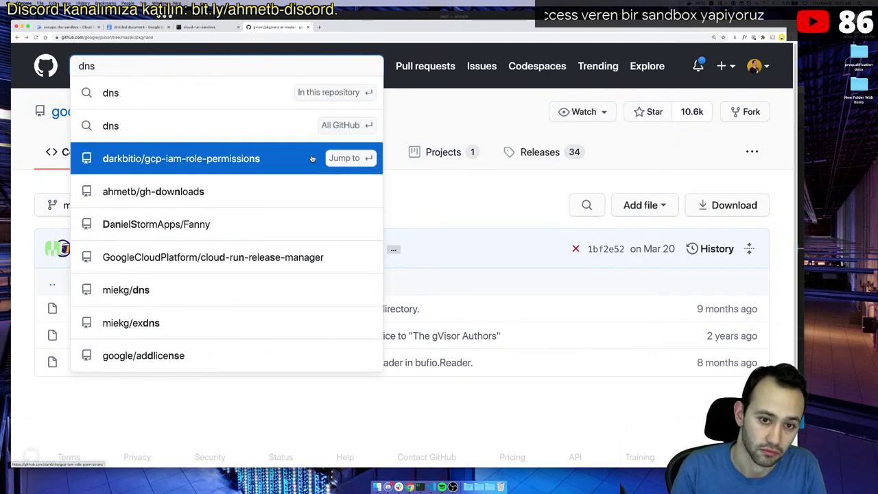
left_click(251, 95)
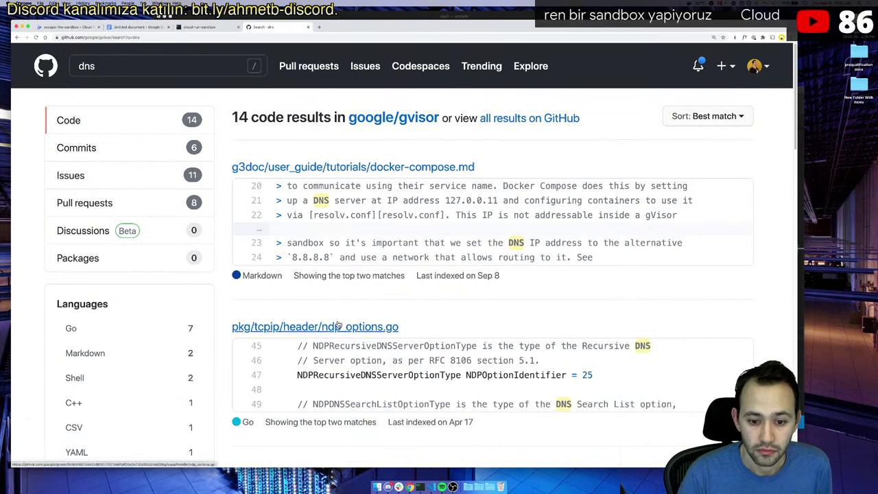
- Examine the first page of dns code results, from ndp_options.go and FAQ.md through to packet_socket.cc
scroll(337, 325, "down", 5)
scroll(338, 323, "up", 1)
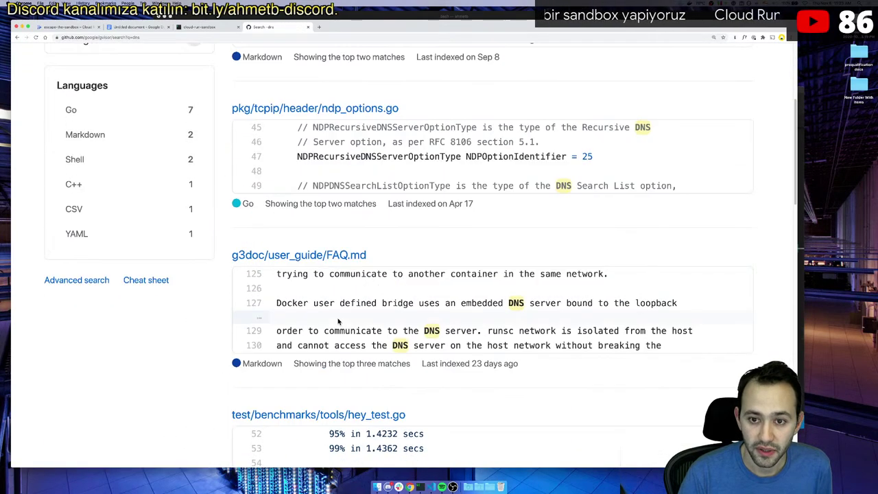
left_click_drag(467, 157, 541, 156)
scroll(437, 240, "down", 1)
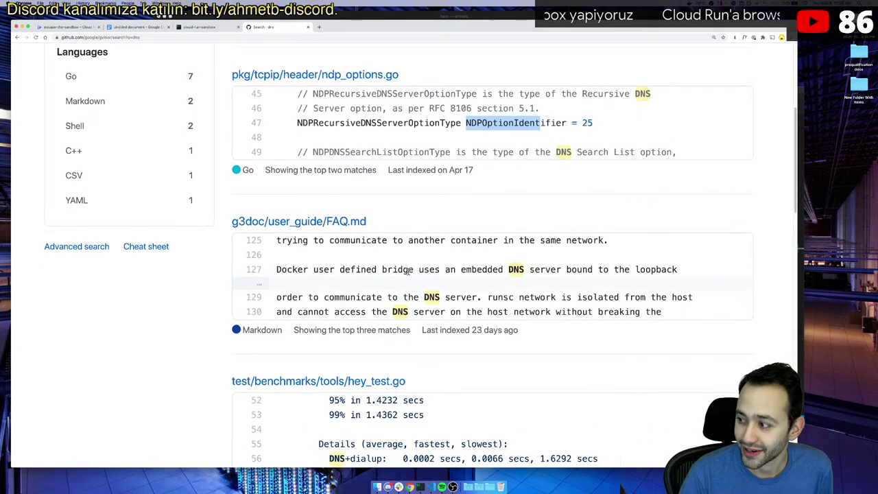
left_click(386, 294)
scroll(378, 269, "down", 2)
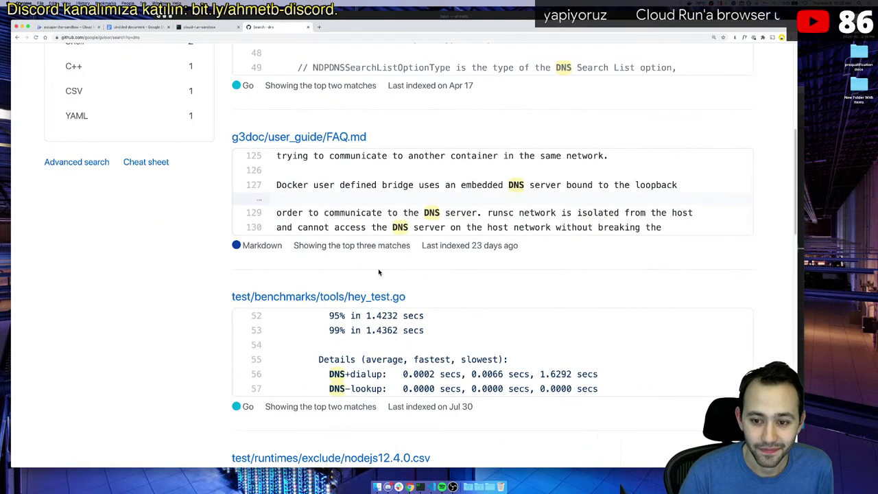
scroll(378, 273, "down", 10)
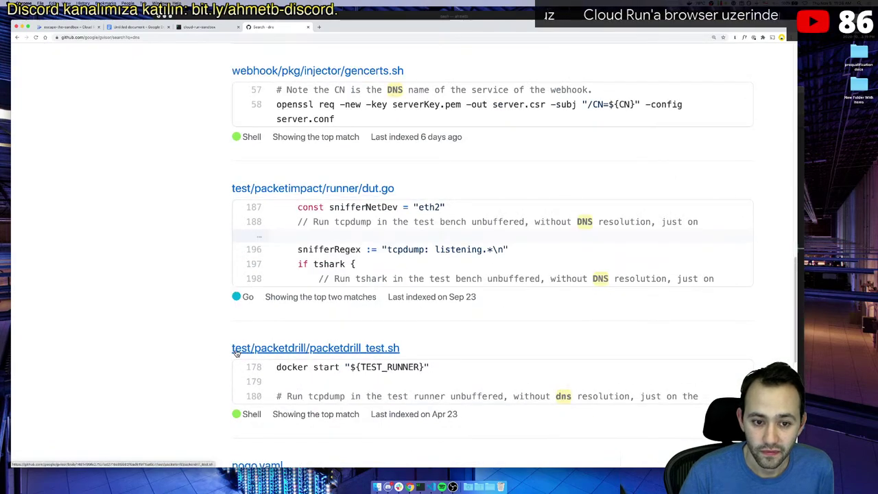
scroll(236, 351, "down", 7)
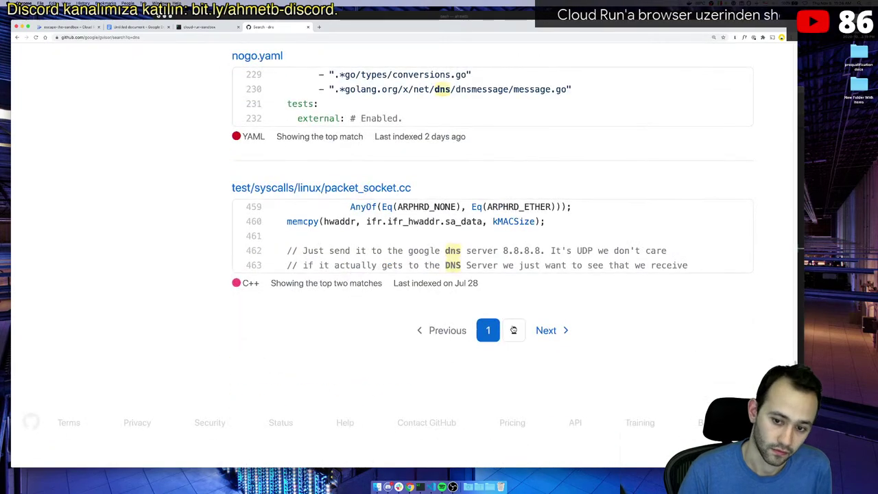
- Open time.go from the second page of dns results and go up to its parent kernel folder
left_click(514, 330)
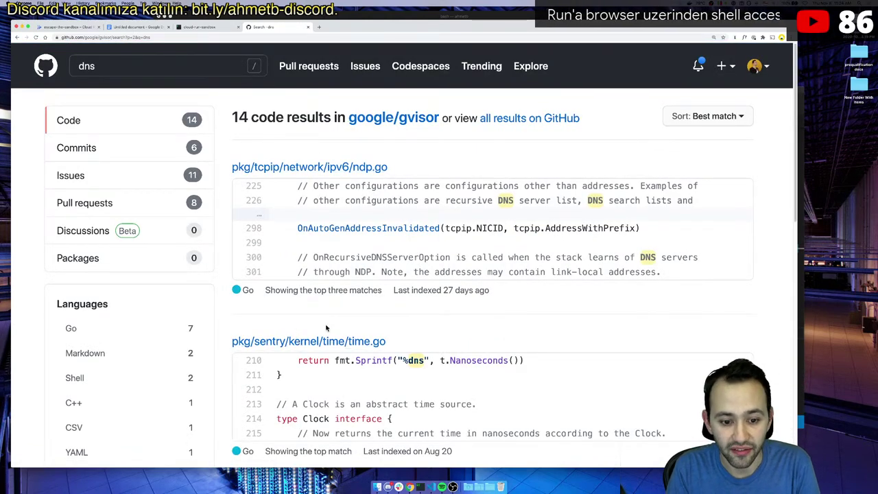
left_click(320, 341)
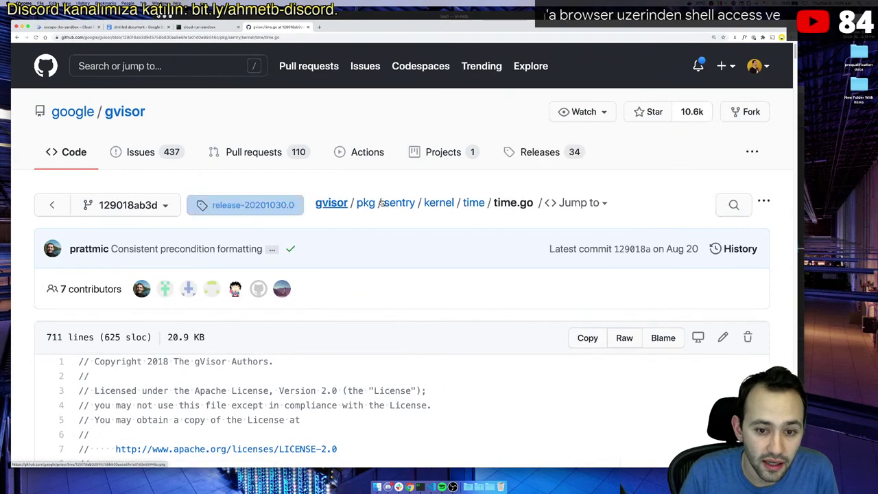
left_click(439, 203)
scroll(254, 256, "down", 2)
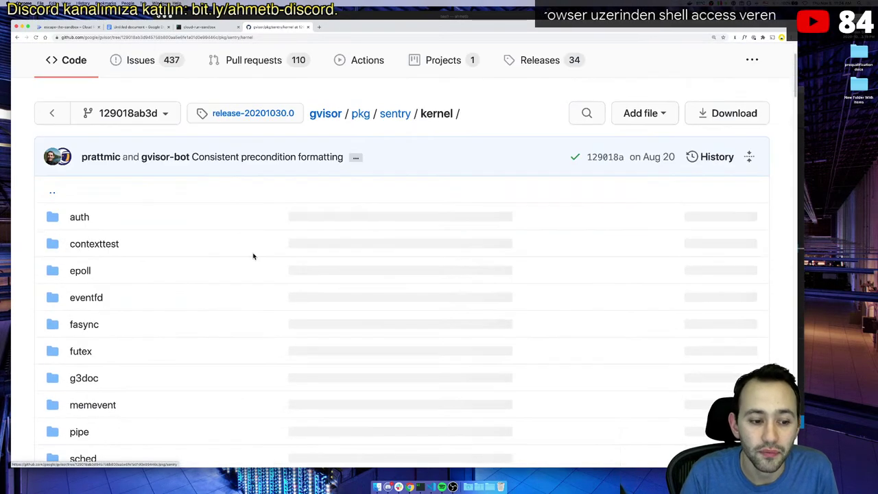
scroll(253, 255, "down", 5)
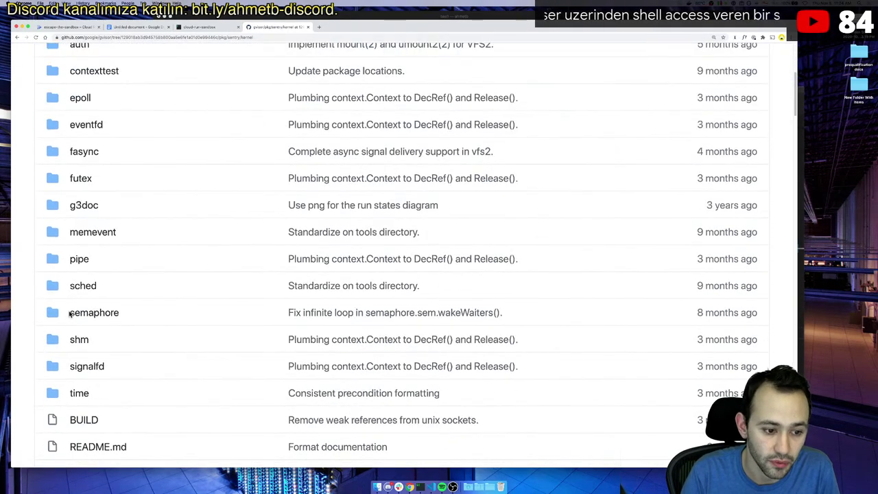
- Open the kernel folder's sched package, read sched.go and return to the sched folder
left_click(79, 287)
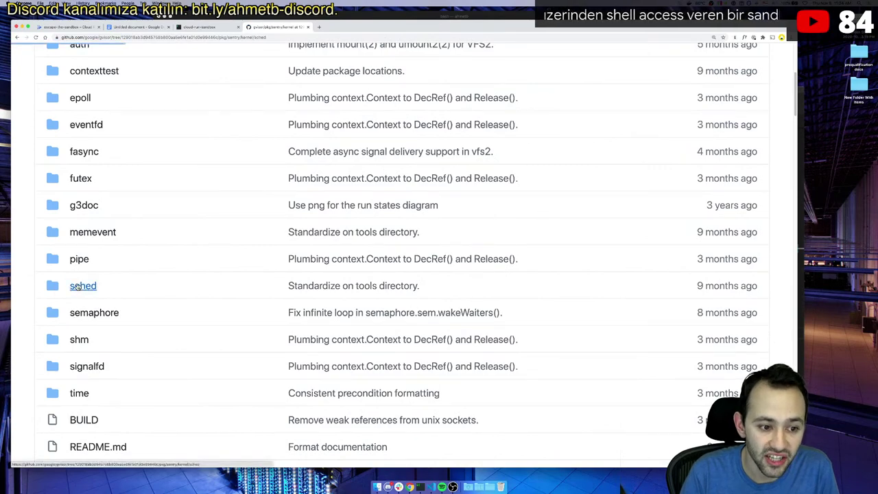
left_click(103, 386)
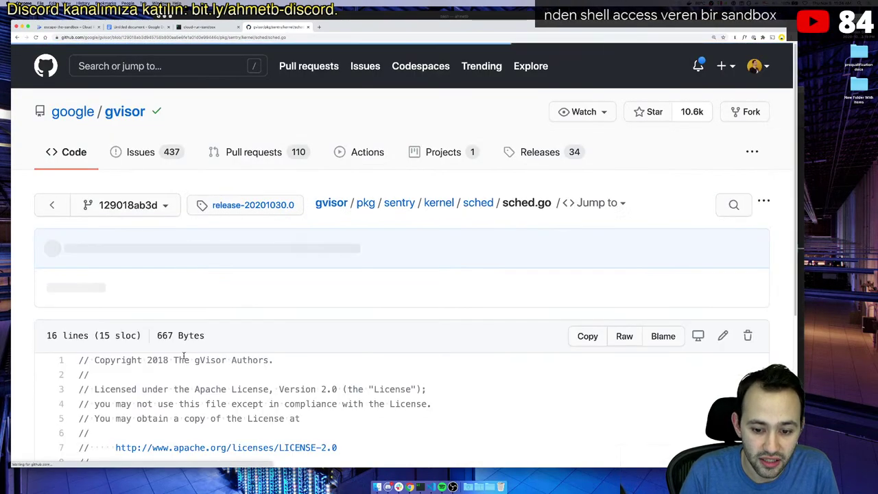
scroll(183, 355, "down", 6)
key("super+bracketleft")
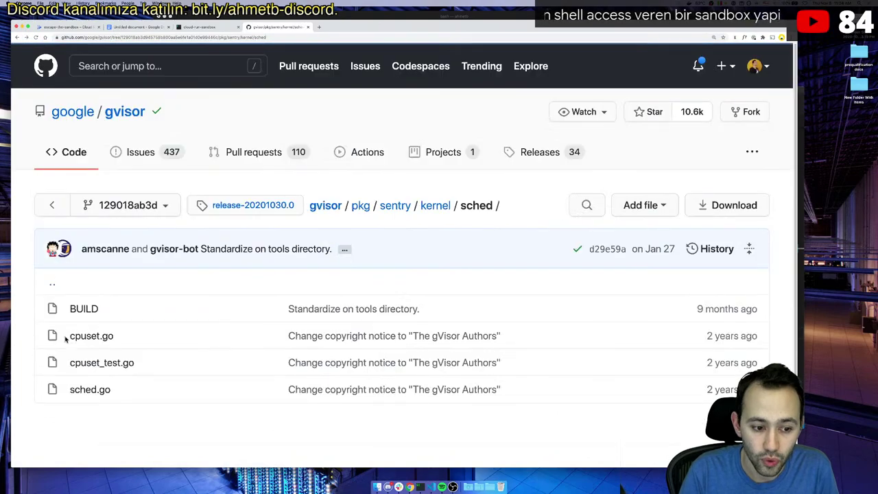
- Open cpuset.go, read its CPUSet functions through to the end and return to the kernel folder
left_click(92, 337)
scroll(151, 329, "down", 6)
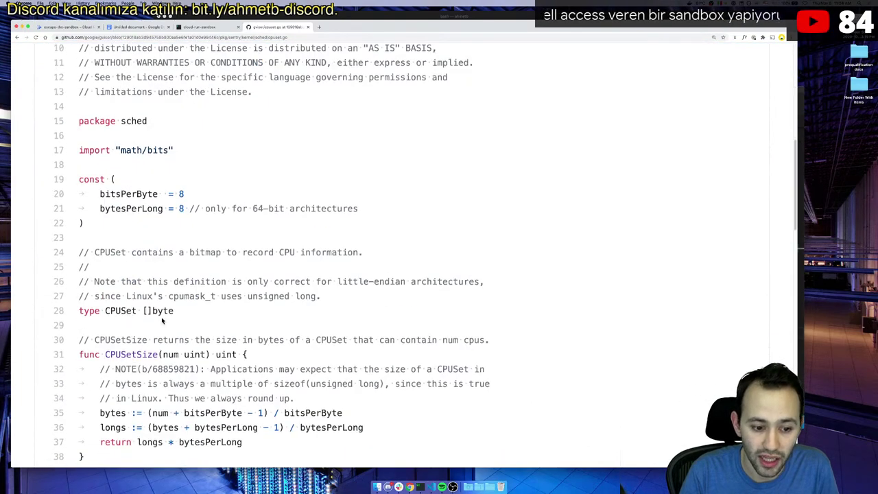
scroll(163, 320, "down", 15)
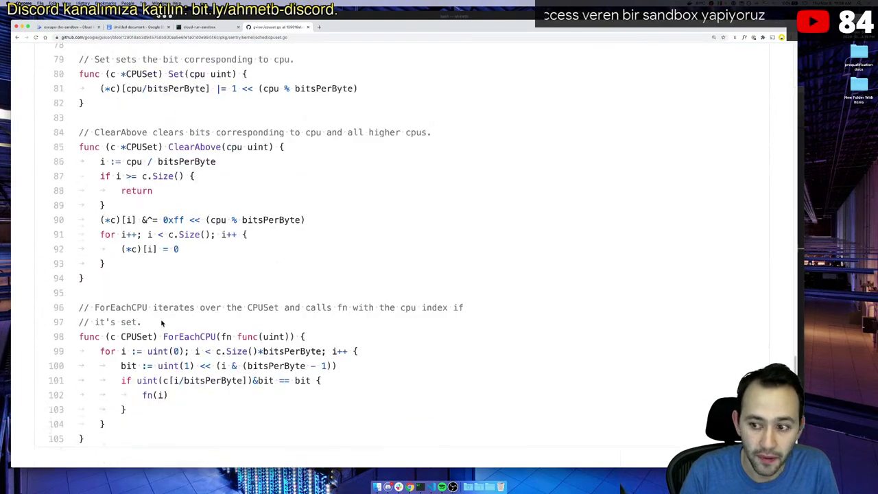
key("super+bracketleft")
key("super+bracketleft")
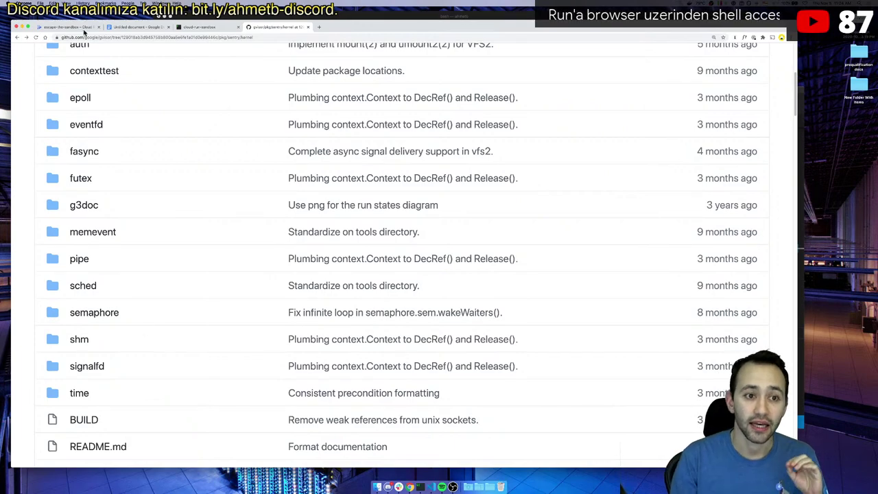
- Switch to the sandbox terminal and enter sleep 100 & as a background command
left_click(179, 28)
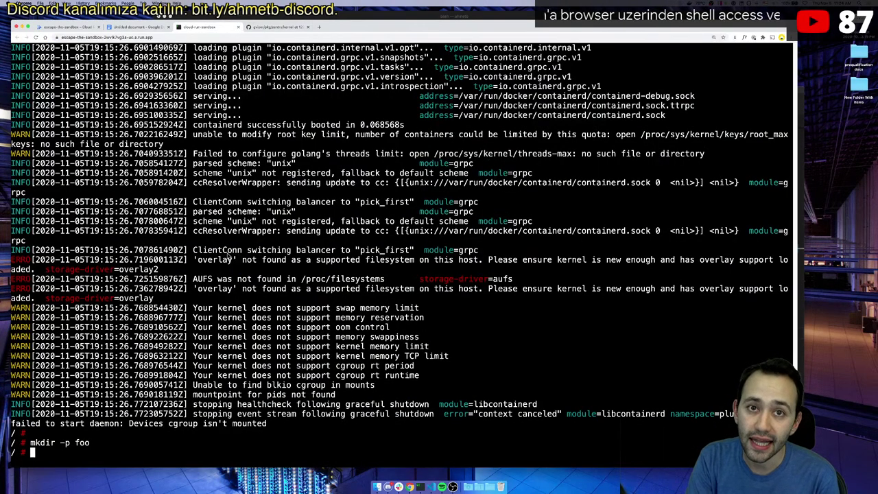
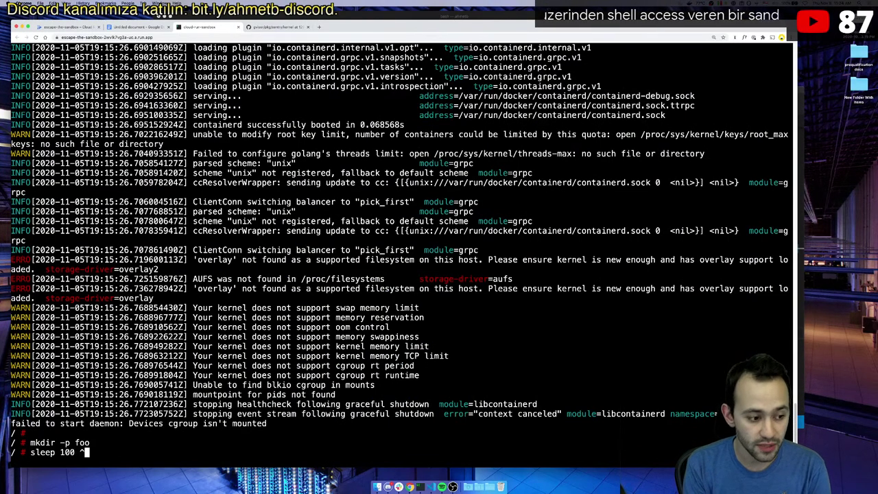
type("&")
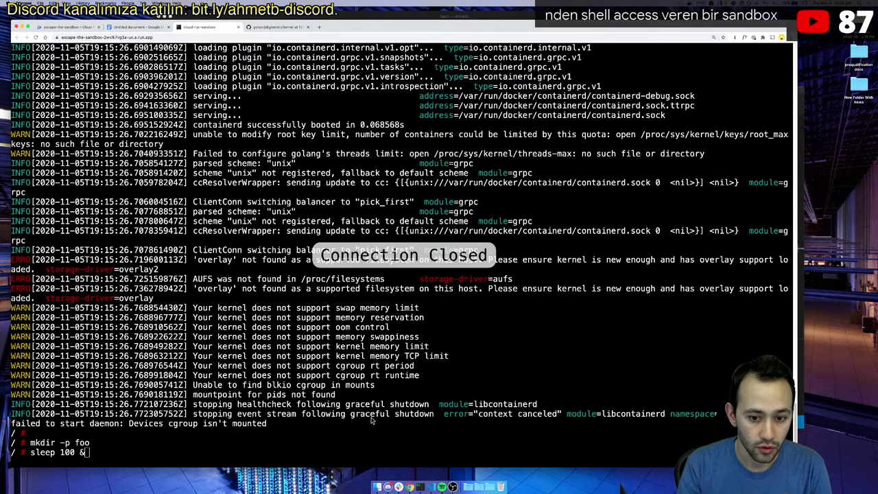
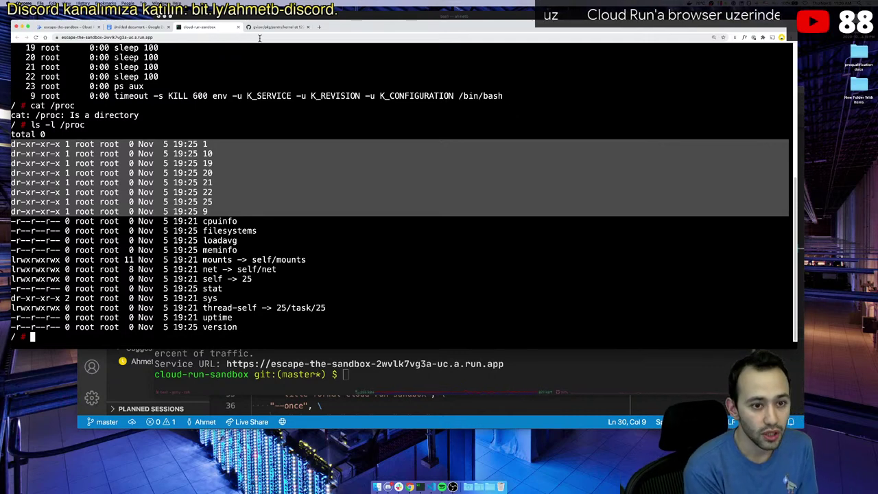
- Check the escape-the-sandbox service's request latencies and billable container instance time in the Cloud Run metrics
left_click(74, 27)
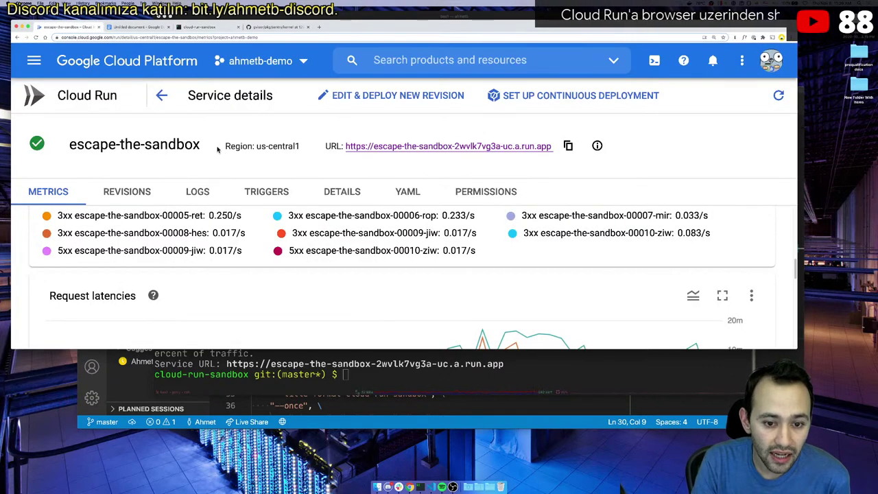
key("ctrl+minus")
key("ctrl+minus")
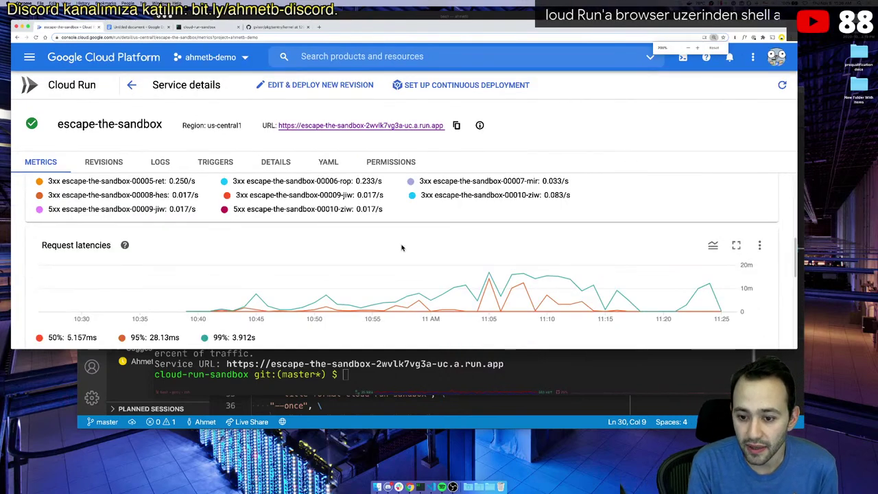
scroll(397, 229, "down", 5)
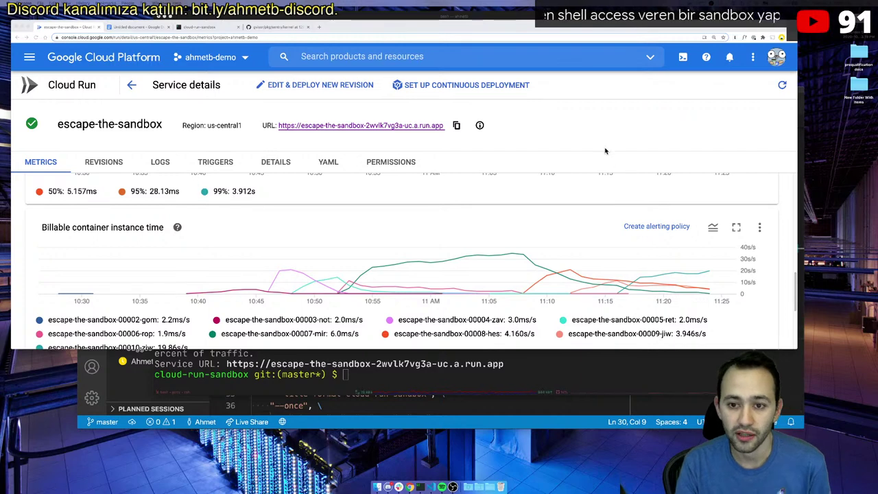
- Search the web for "firecracker" in a new tab and open the firecracker-microvm.github.io site
key("ctrl+t")
type("fire")
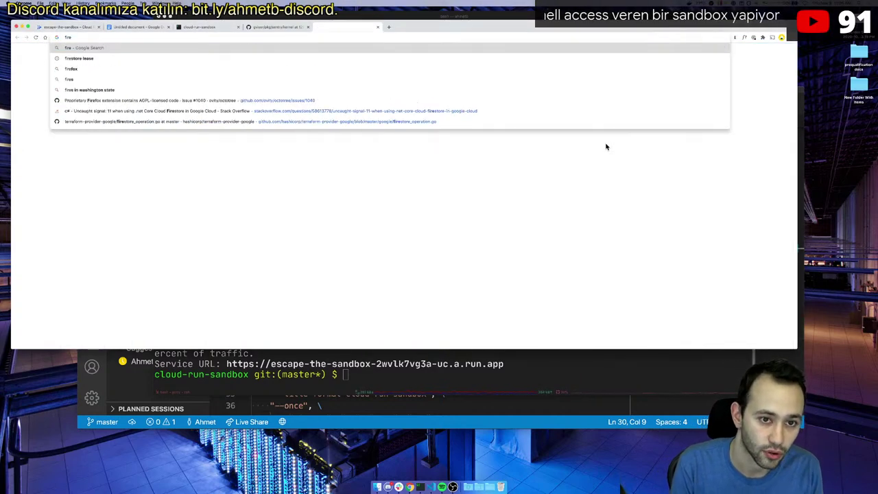
type("cracker")
key("Return")
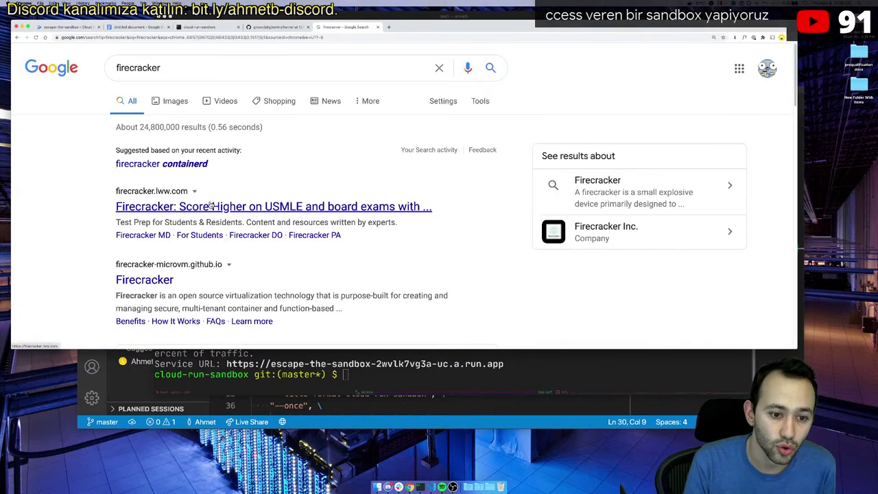
left_click(152, 278)
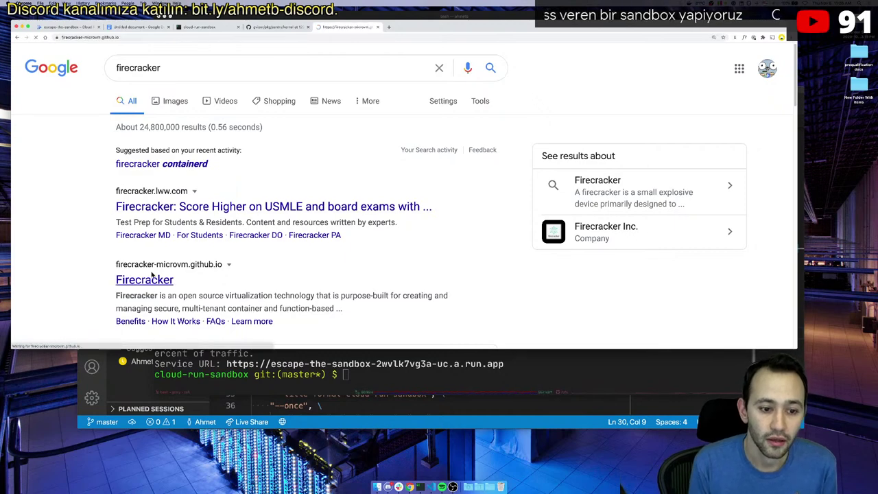
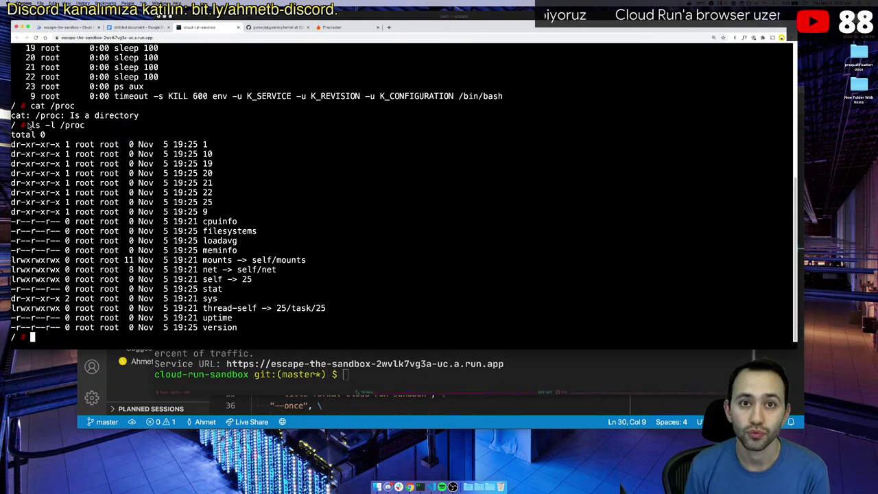
- Return to the Firecracker site, copy the project name and search the web for "Firecracker vmm" in a new tab
left_click(366, 30)
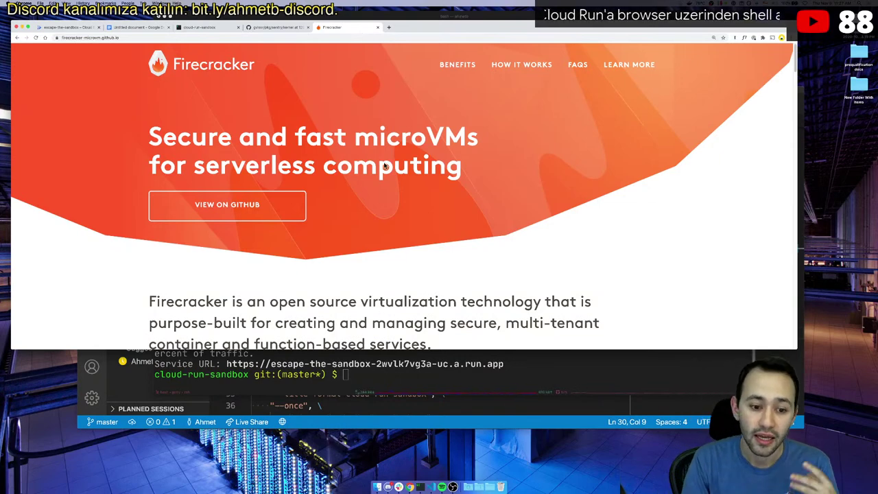
left_click_drag(269, 67, 155, 65)
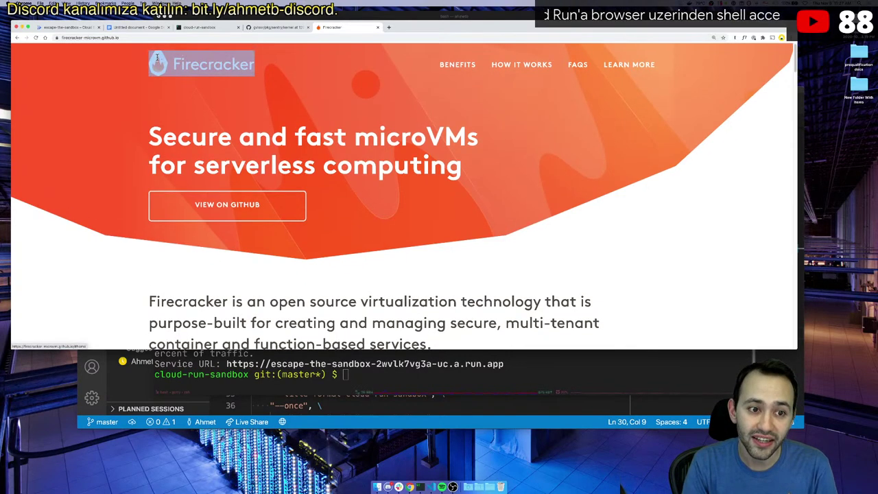
double_click(184, 300)
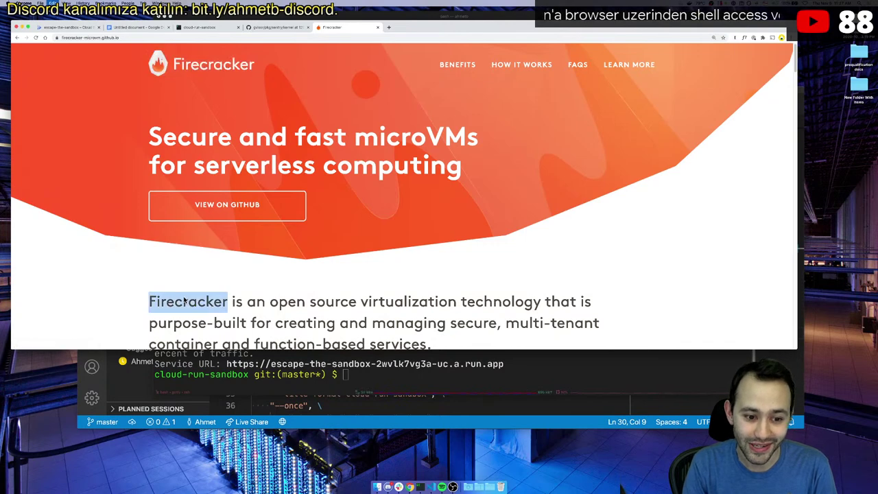
key("super+c")
key("super+t")
key("super+v")
type("vmm")
key("Return")
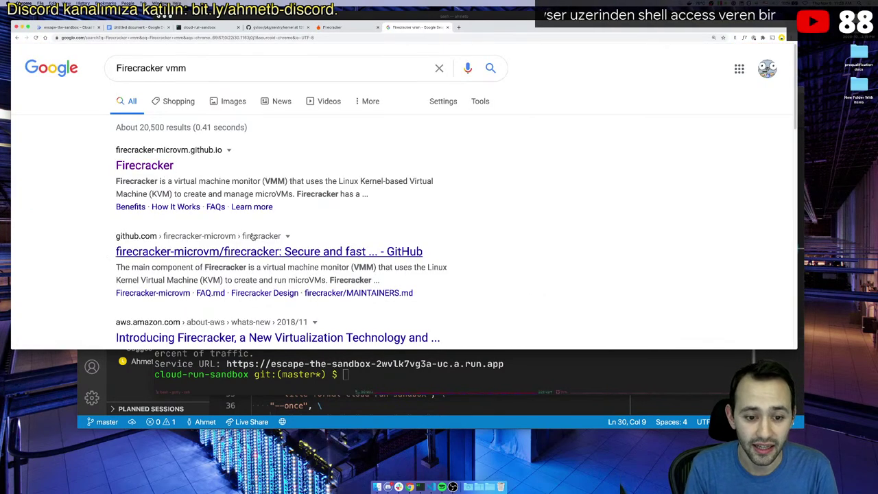
- Refine the search to "Firecracker rust vmm", open the Firecracker site from the results and read its introduction
left_click(156, 68)
type("rust")
key("Return")
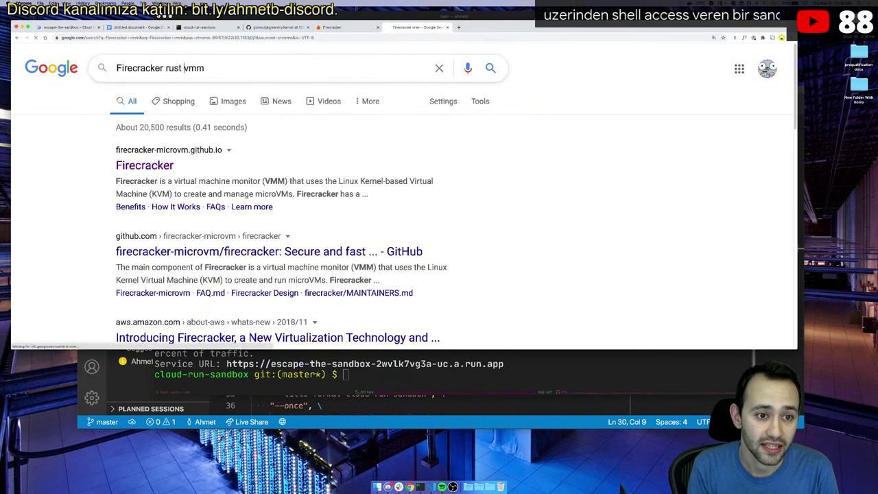
left_click(145, 166)
scroll(302, 215, "down", 5)
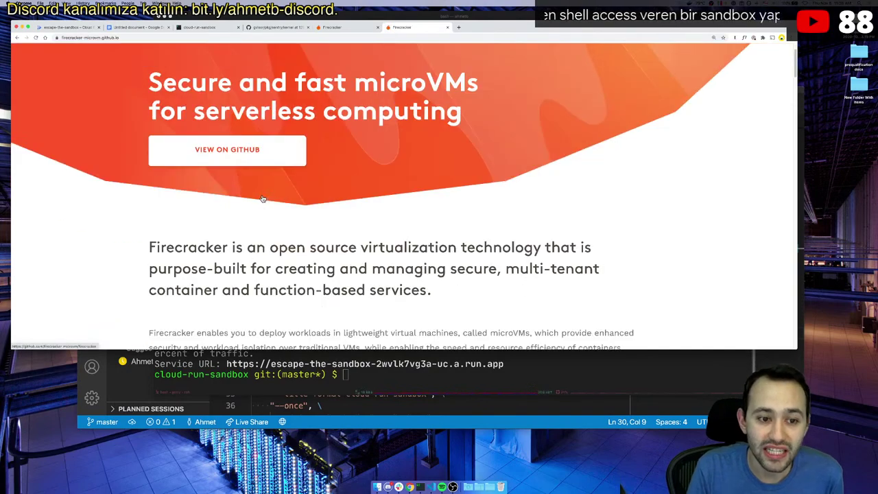
- Find "rust" on the Firecracker page and read the "Who developed Firecracker?" answer at a larger zoom
key("super+f")
type("rust")
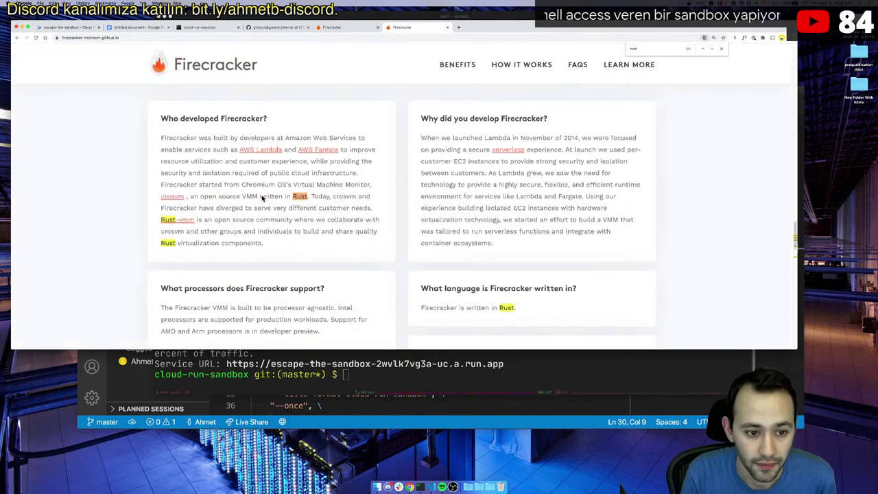
key("super+equal")
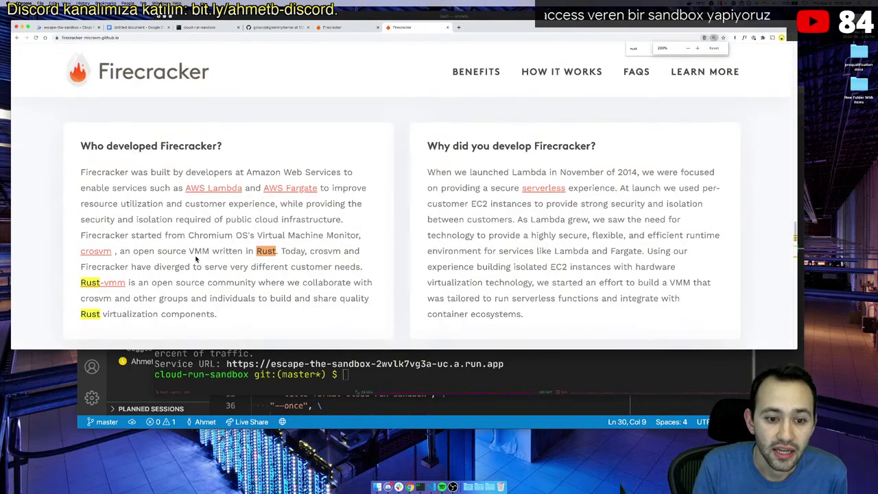
left_click_drag(276, 252, 118, 255)
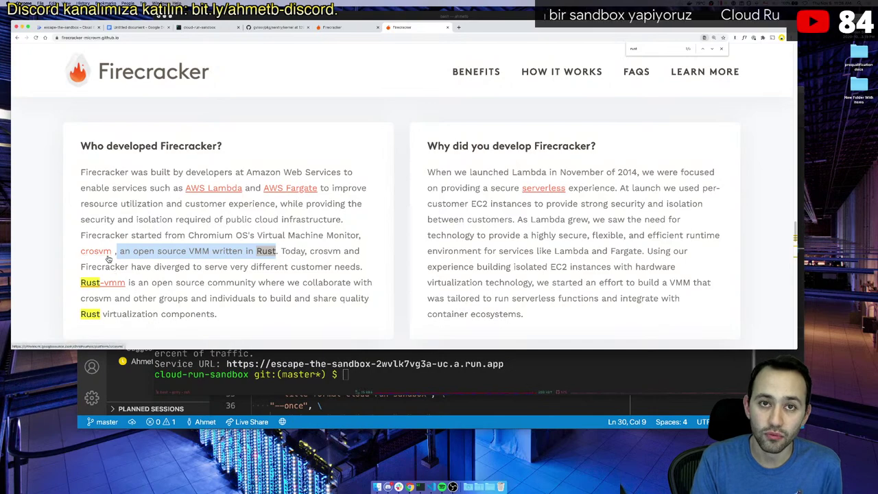
key("super+plus")
scroll(81, 267, "down", 5)
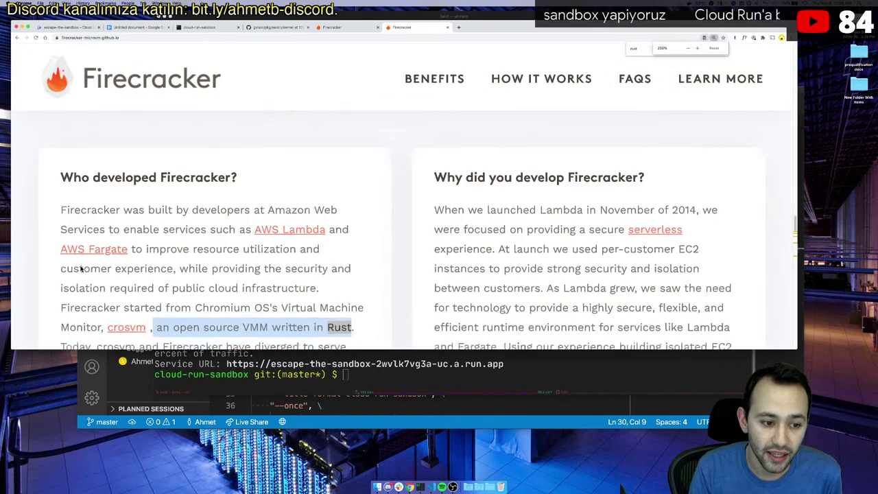
left_click(167, 275)
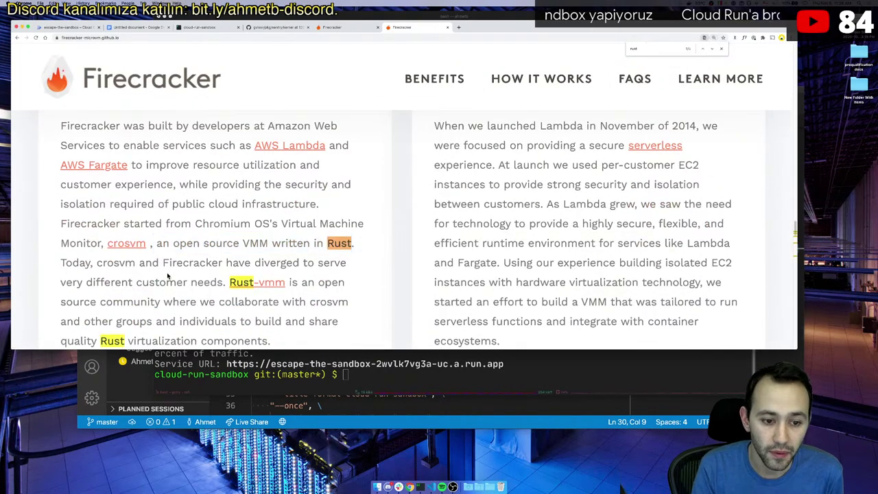
- Open the linked crosvm repository in a separate tab and enlarge the page for reading
left_click(127, 243, "super")
left_click(472, 28)
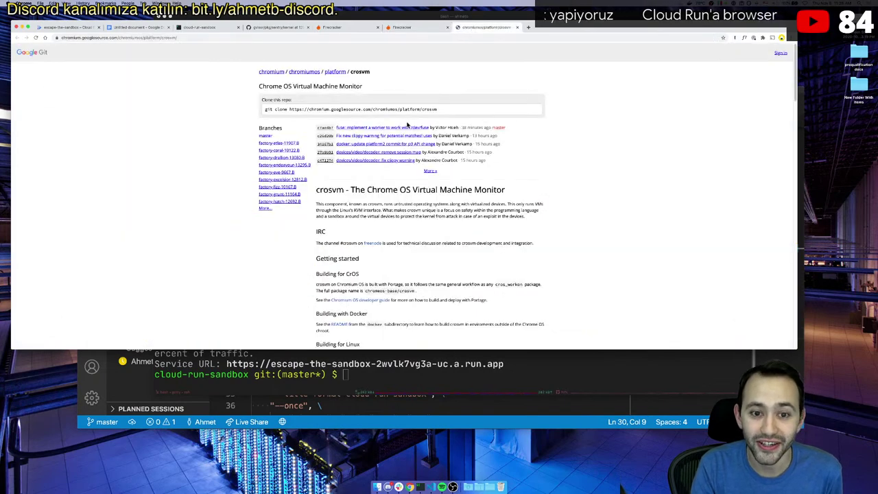
key("super+equal")
key("super+equal")
key("super+equal")
key("super+equal")
key("super+equal")
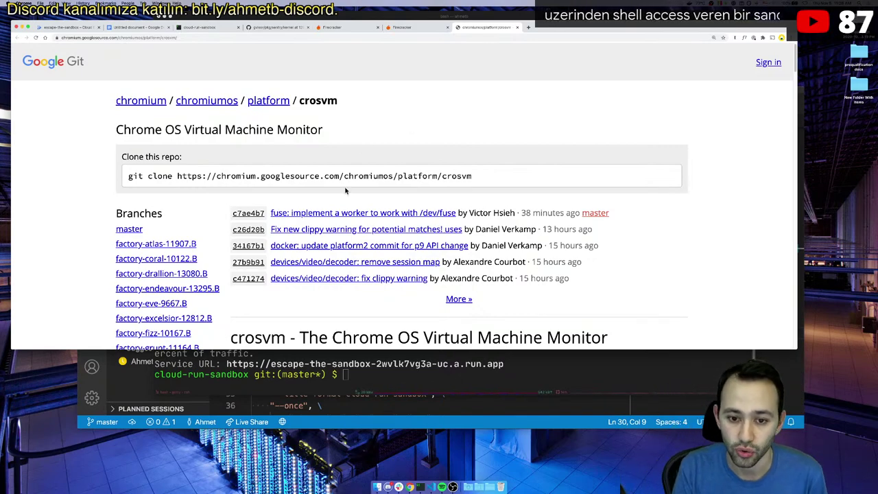
- Read the crosvm introduction and skim its getting-started sections on the repository page
scroll(345, 191, "down", 4)
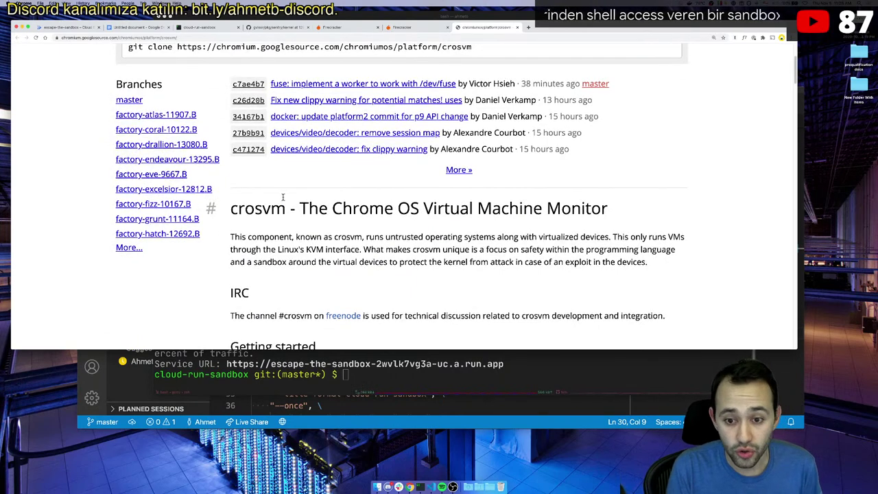
double_click(261, 205)
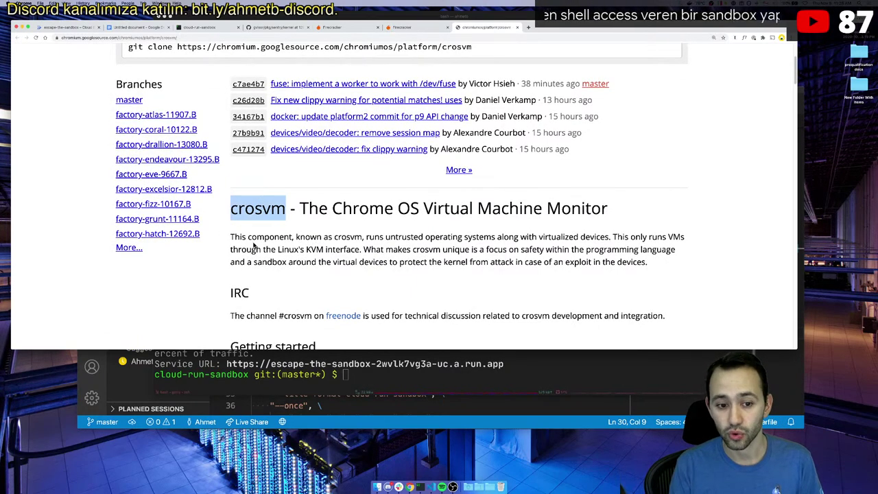
left_click_drag(231, 237, 598, 235)
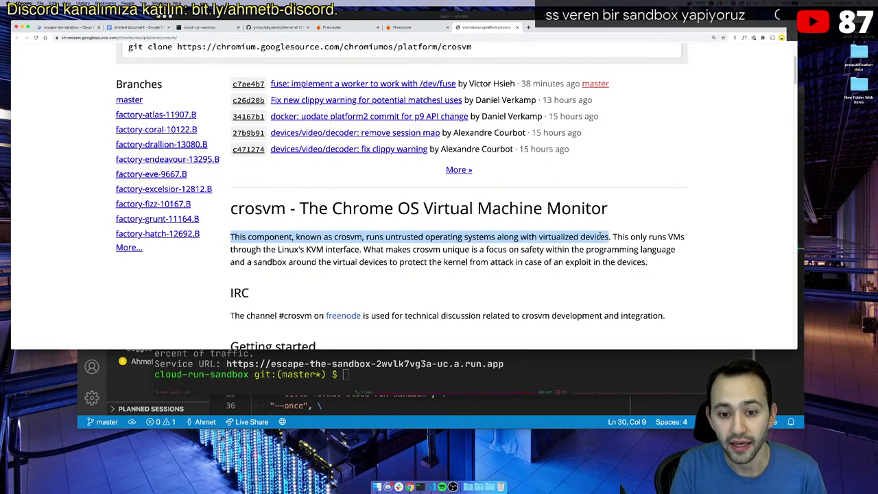
left_click_drag(600, 236, 248, 293)
scroll(308, 261, "down", 3)
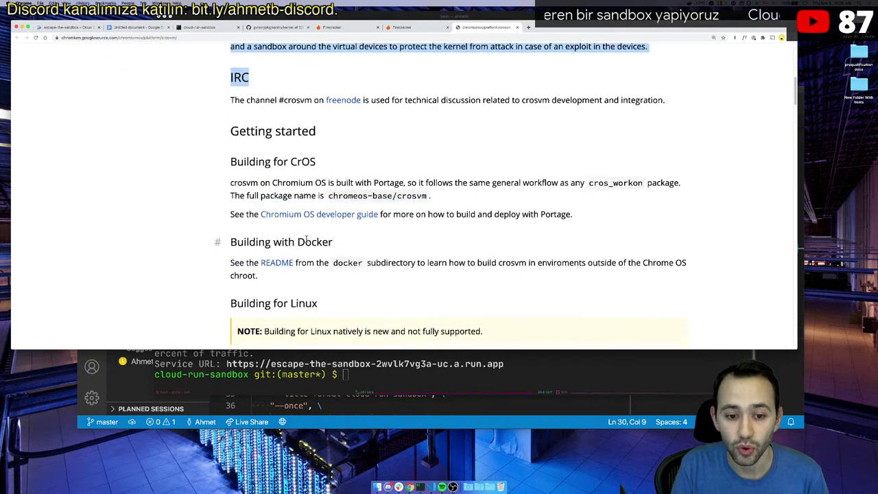
scroll(309, 233, "up", 6)
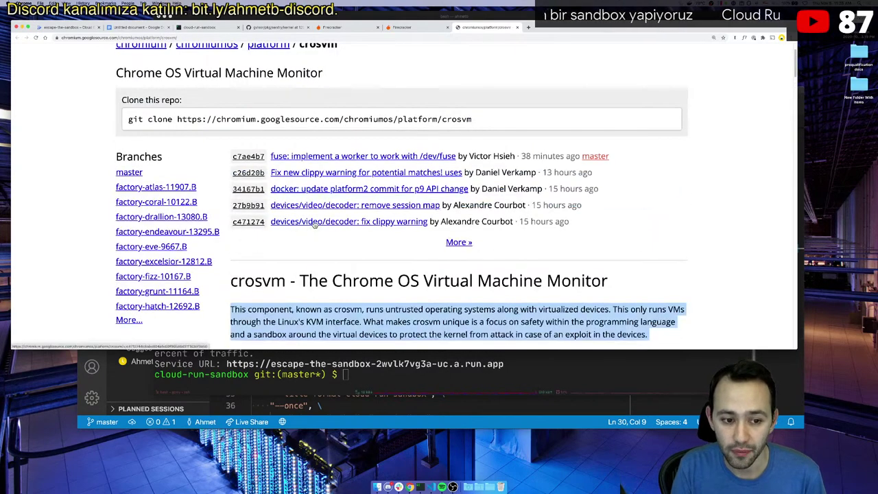
scroll(315, 225, "down", 1)
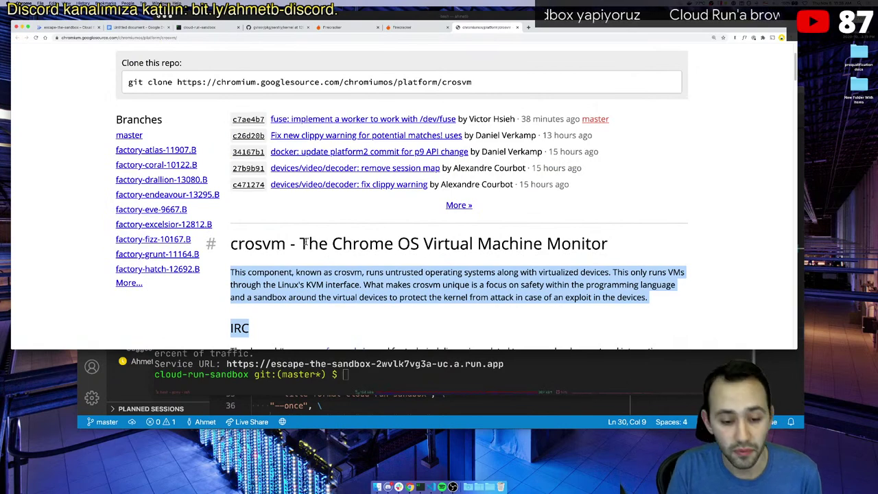
- Search the web for "crostini" in a new tab and refine the query to "crostini vm"
key("ctrl+t")
type("crostini")
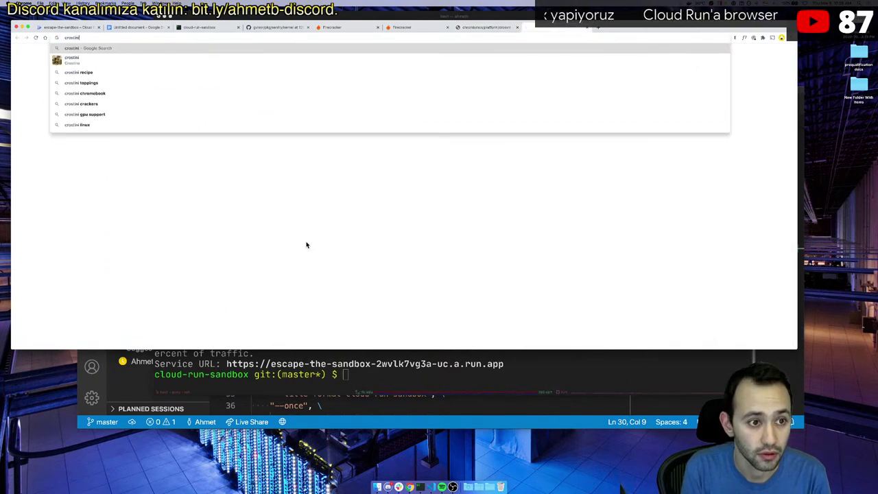
key("Return")
left_click(197, 68)
type("vn")
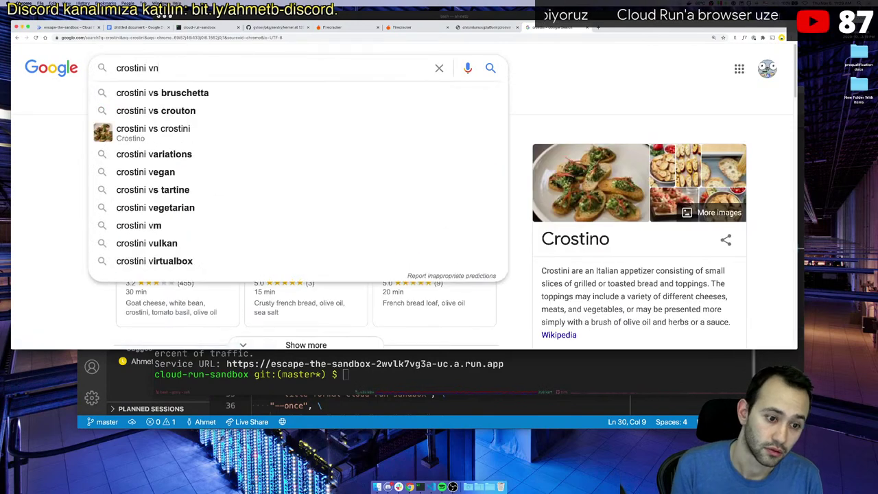
key("BackSpace")
type("m")
key("Return")
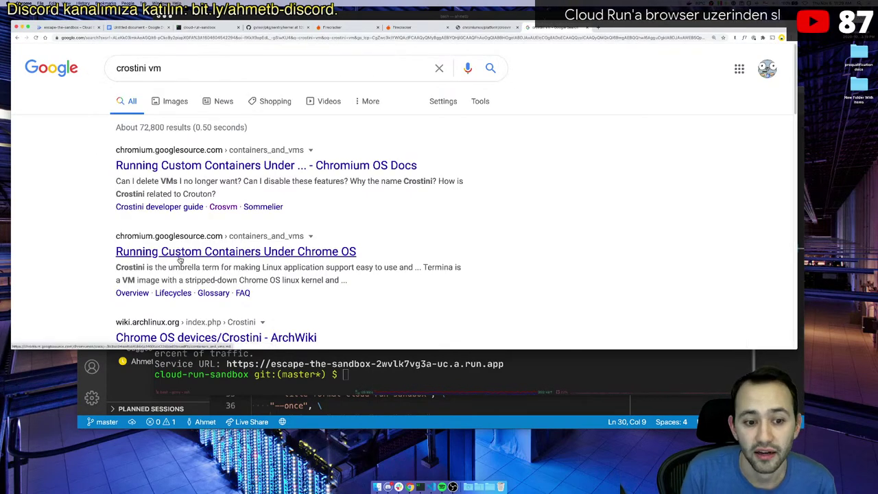
- Read the search results about running custom containers under Chrome OS with Crostini
left_click_drag(122, 235, 309, 295)
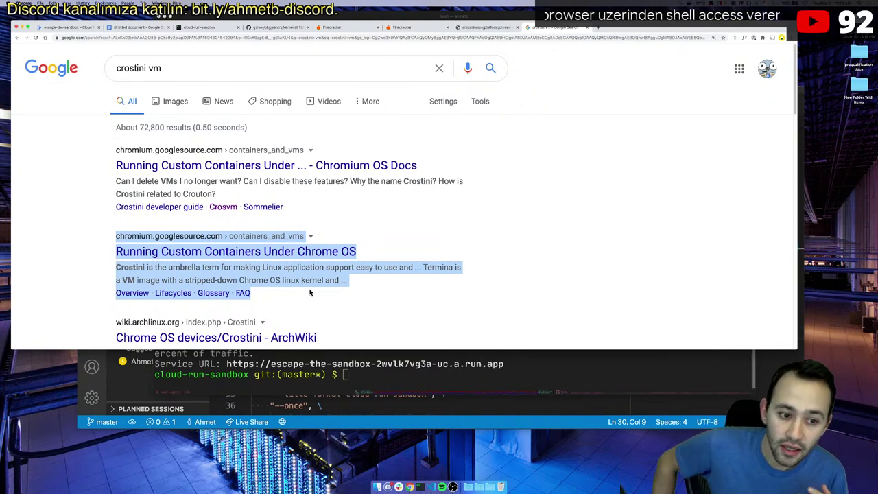
left_click(309, 292)
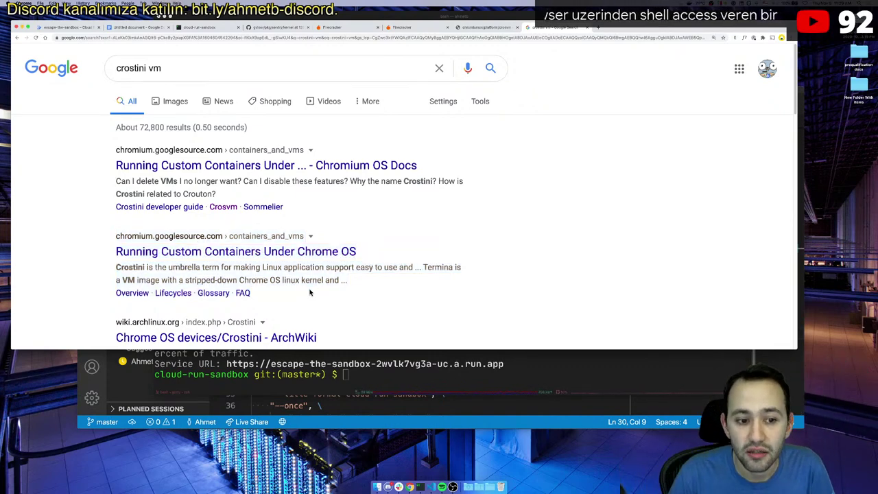
scroll(249, 263, "down", 2)
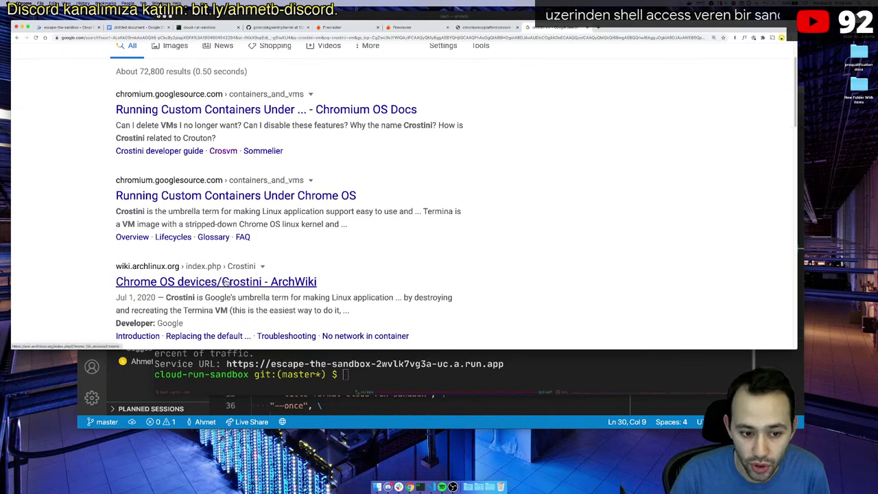
scroll(227, 294, "up", 1)
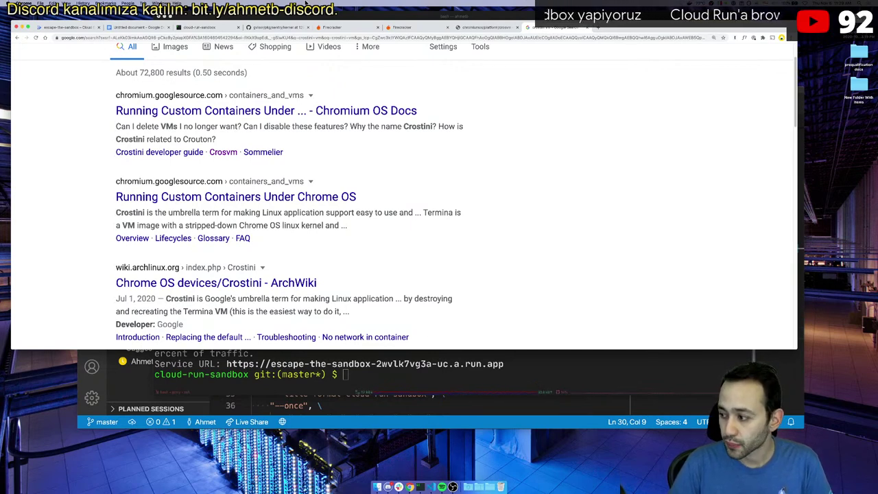
- Search the web for "google colab", open the Welcome To Colaboratory notebook and examine its example code cells
key("super+l")
type("google colab")
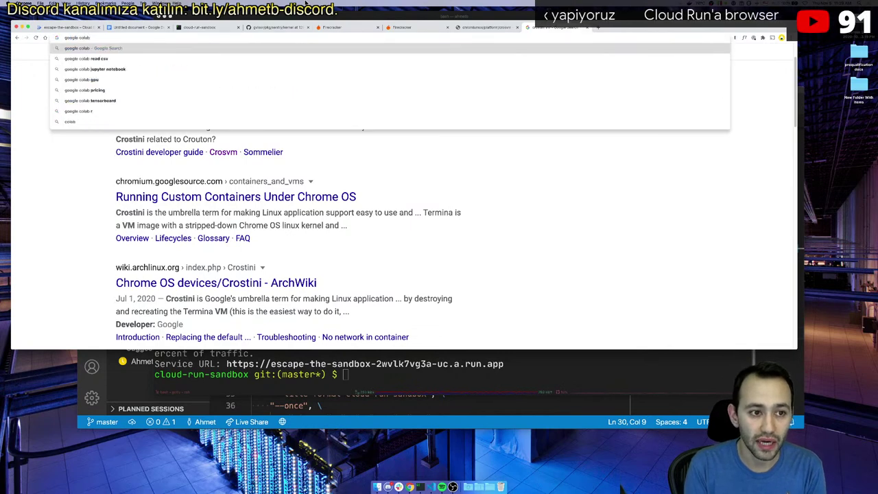
key("Return")
left_click(168, 172)
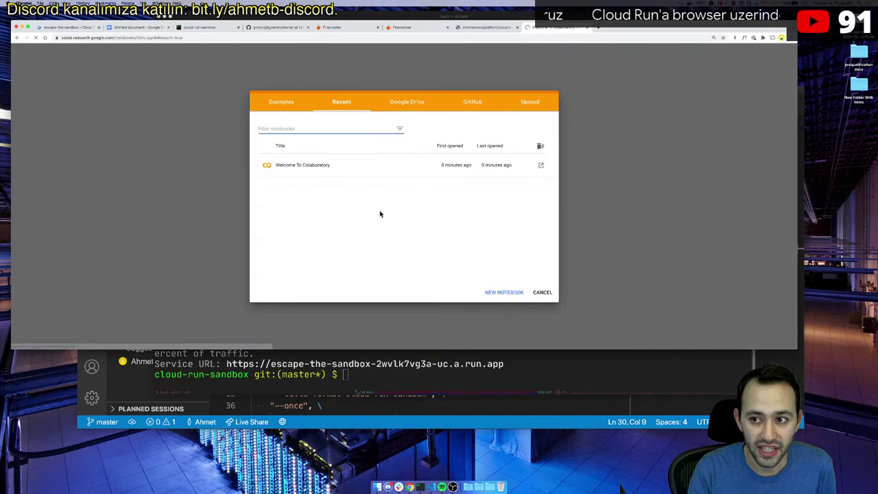
left_click(323, 164)
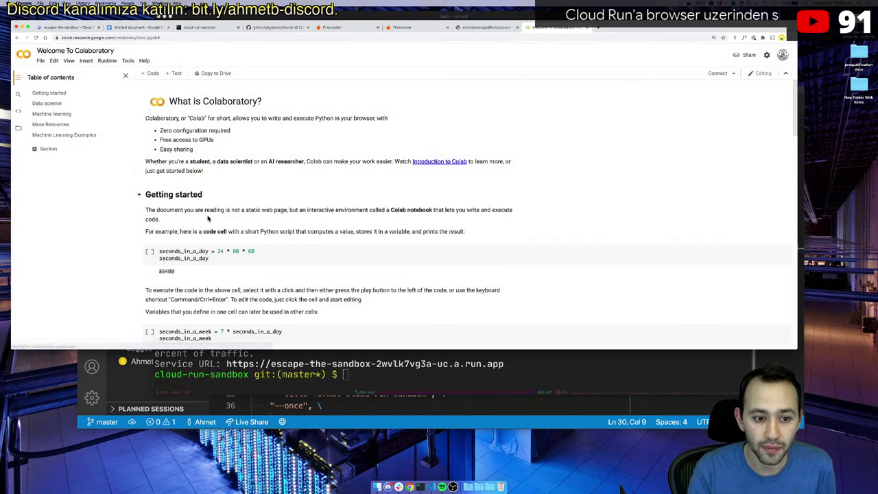
scroll(251, 265, "down", 3)
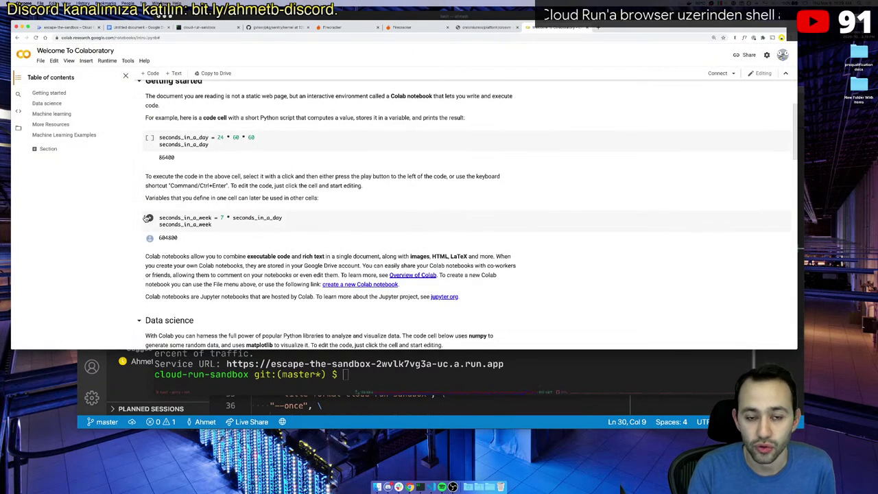
key("super+plus")
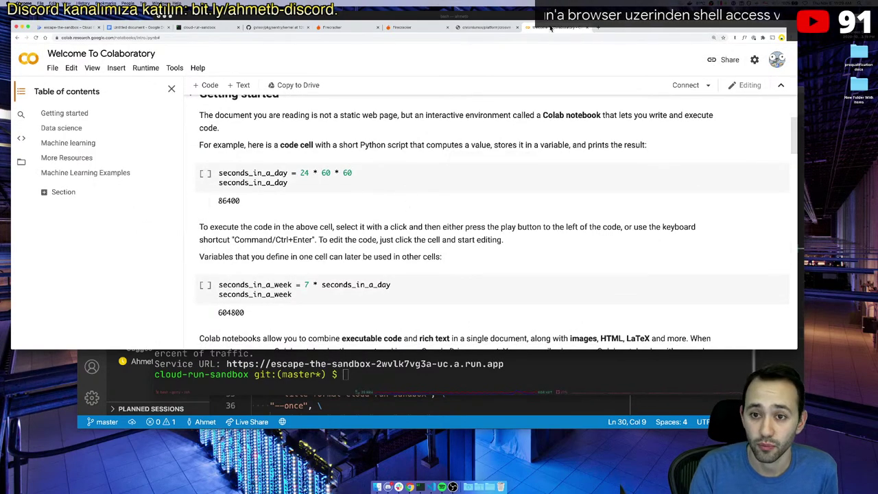
- Close the Colab, crosvm and duplicate Firecracker tabs
key("super+w")
left_click(405, 218)
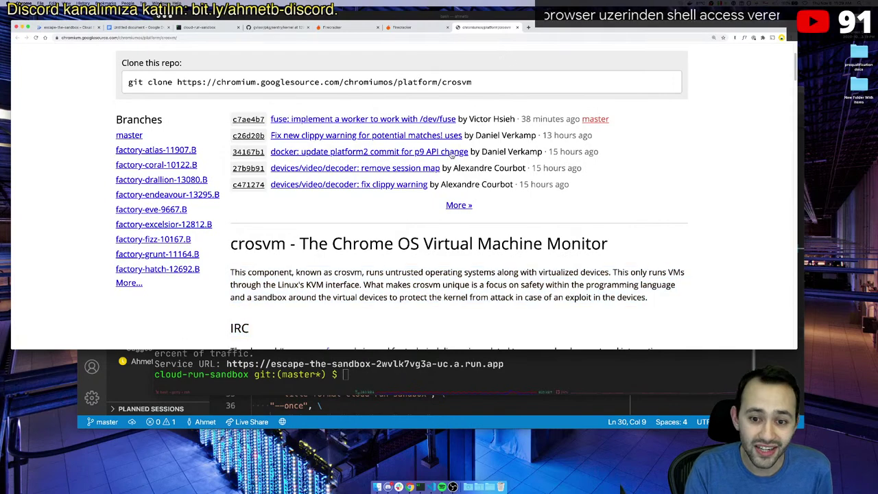
key("super+w")
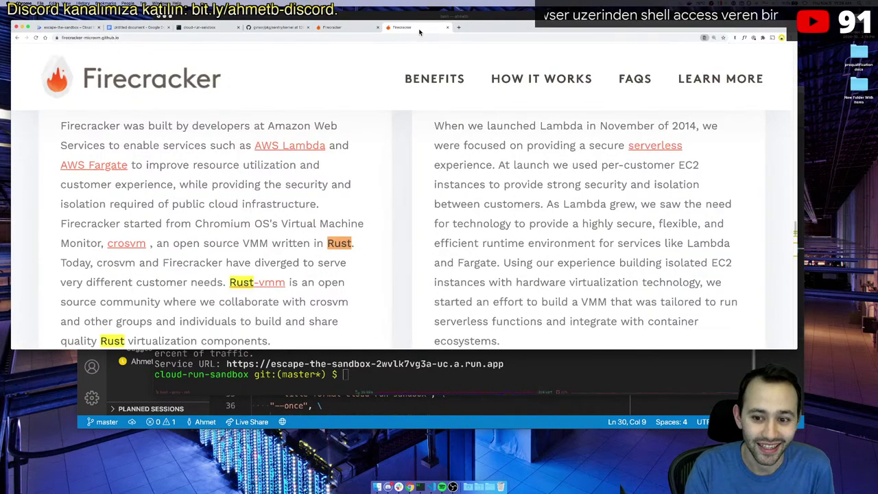
key("super+w")
- Highlight the headline about microVMs for serverless computing on the Firecracker homepage and reduce the page zoom to 200%
left_click_drag(398, 118, 546, 276)
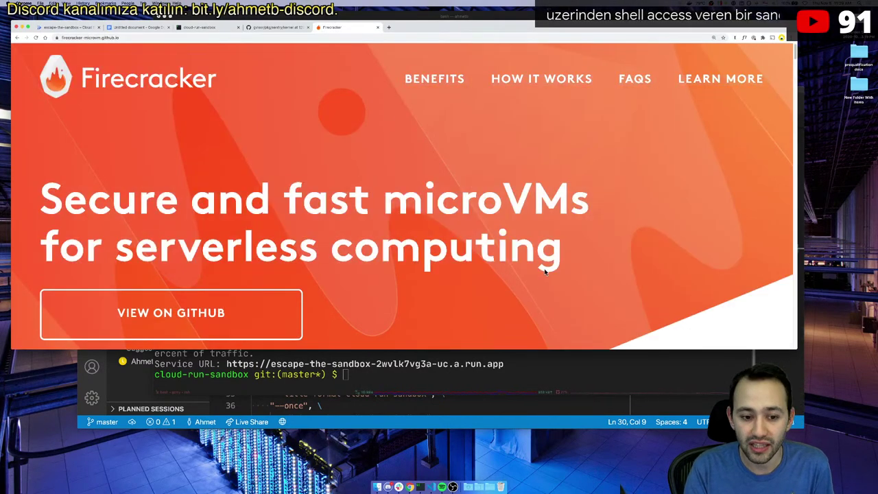
left_click(267, 95)
left_click_drag(270, 91, 553, 253)
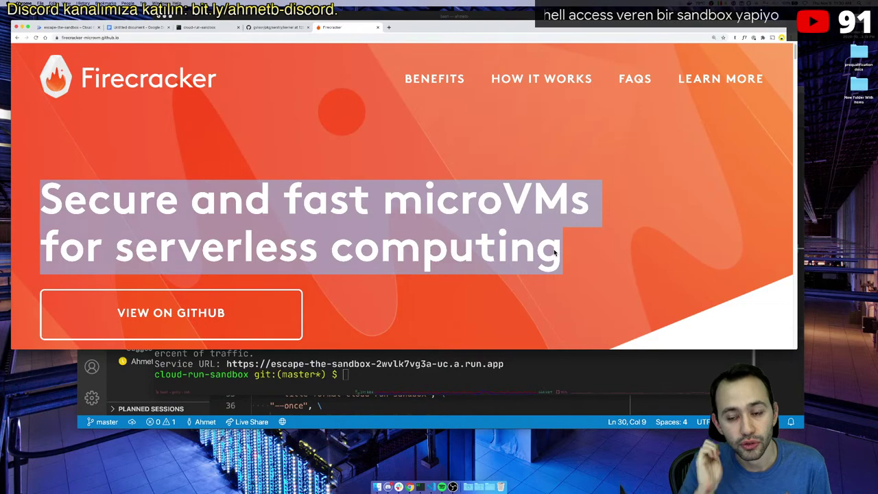
key("super+minus")
left_click(554, 249)
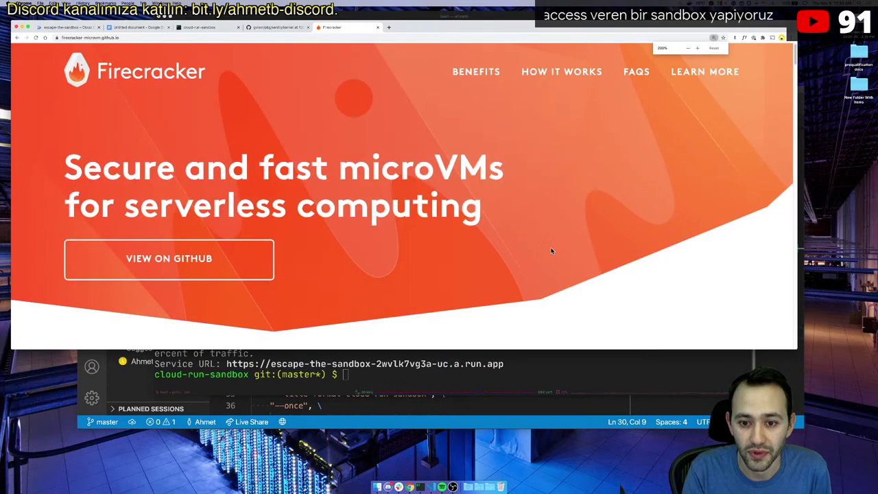
scroll(466, 244, "down", 1)
scroll(439, 240, "up", 1)
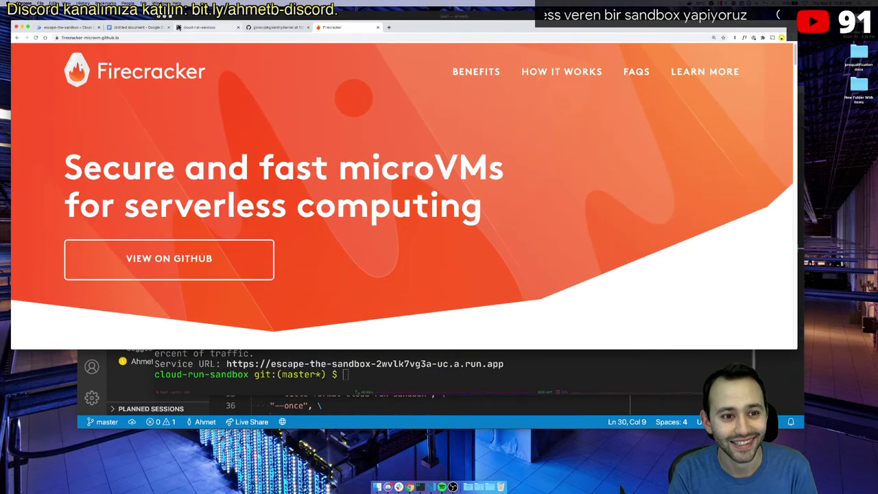
- Revisit the cloud-run-sandbox shell and close both its tab and the gVisor source code tab
left_click(199, 27)
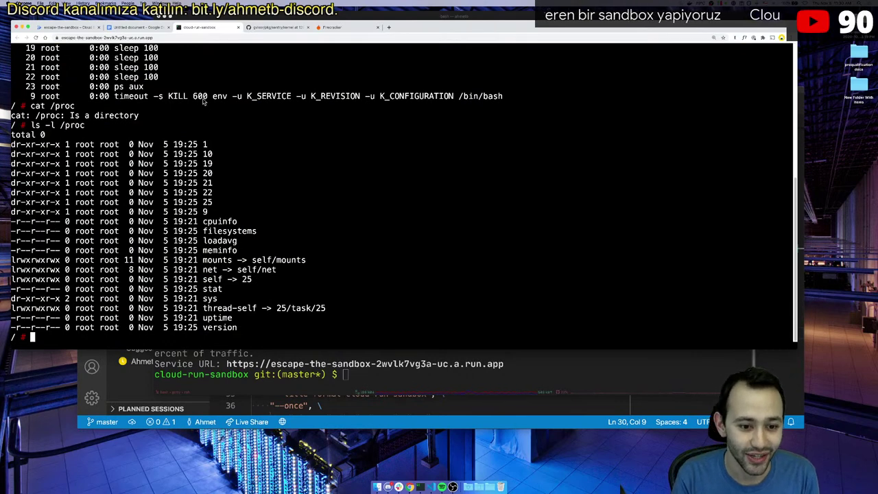
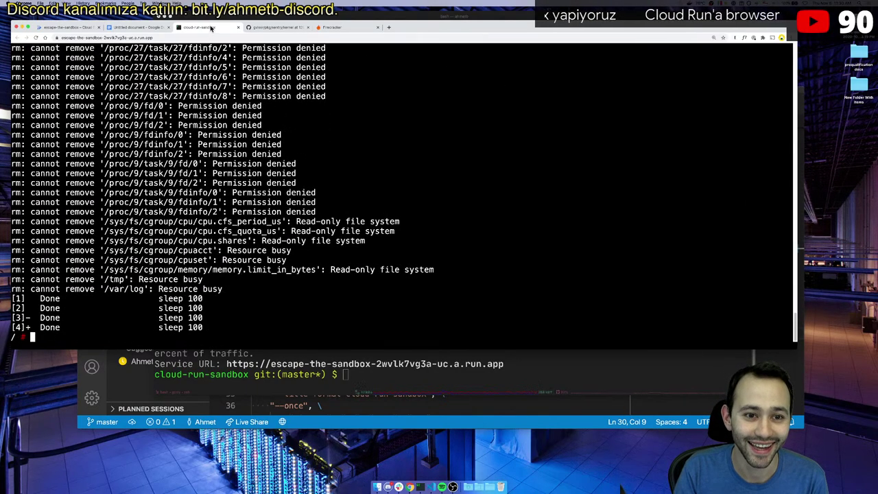
left_click(271, 28)
middle_click(211, 28)
middle_click(211, 30)
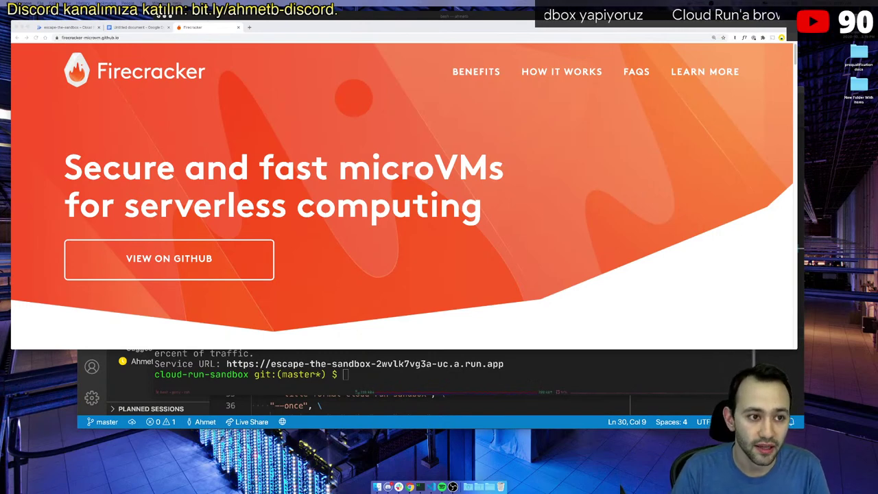
- Open the new revision form for the escape-the-sandbox service and examine its container port, service account and capacity settings
left_click(67, 26)
key("super+plus")
left_click(340, 98)
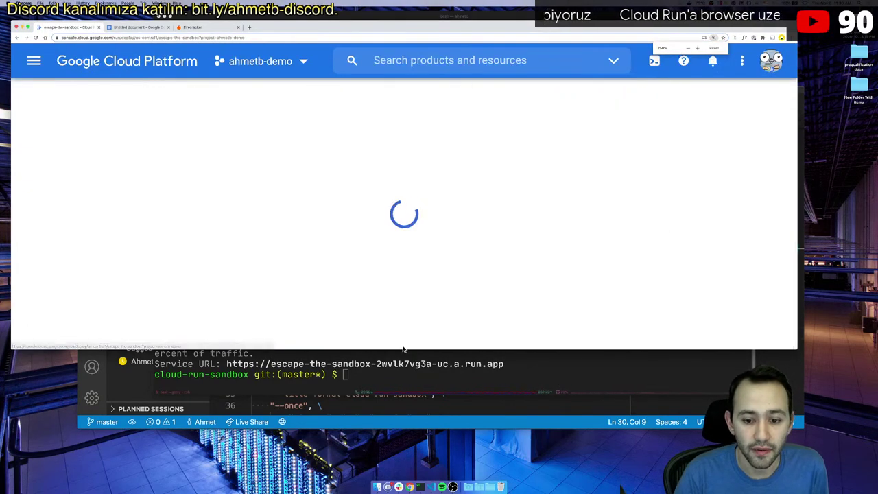
scroll(354, 389, "down", 3)
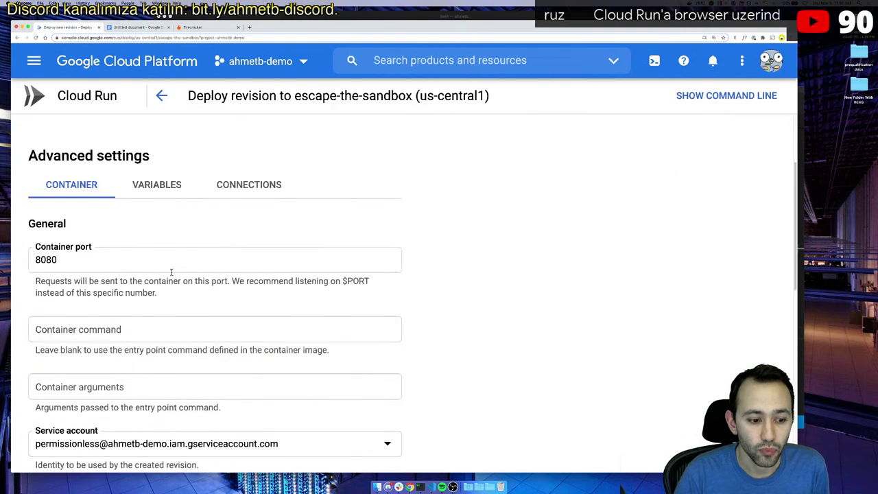
left_click_drag(81, 263, 34, 264)
scroll(35, 264, "down", 2)
scroll(36, 264, "down", 5)
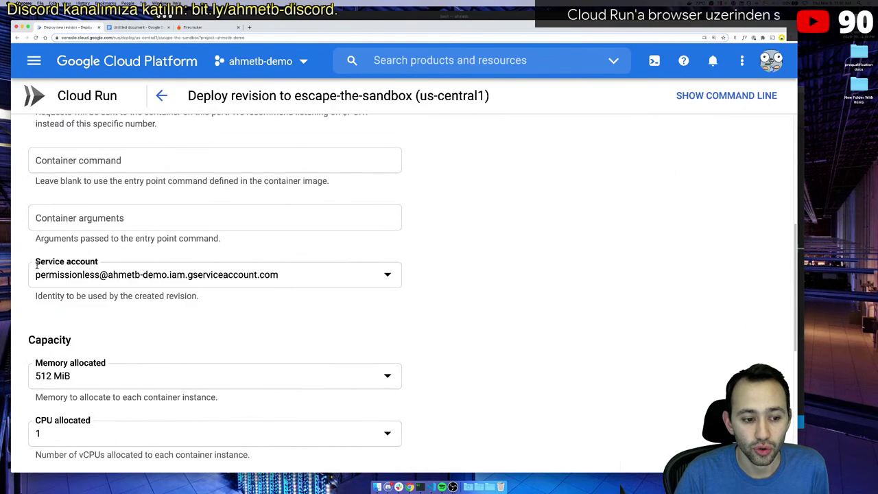
- Set the maximum requests per container to 10
left_click_drag(60, 276, 18, 274)
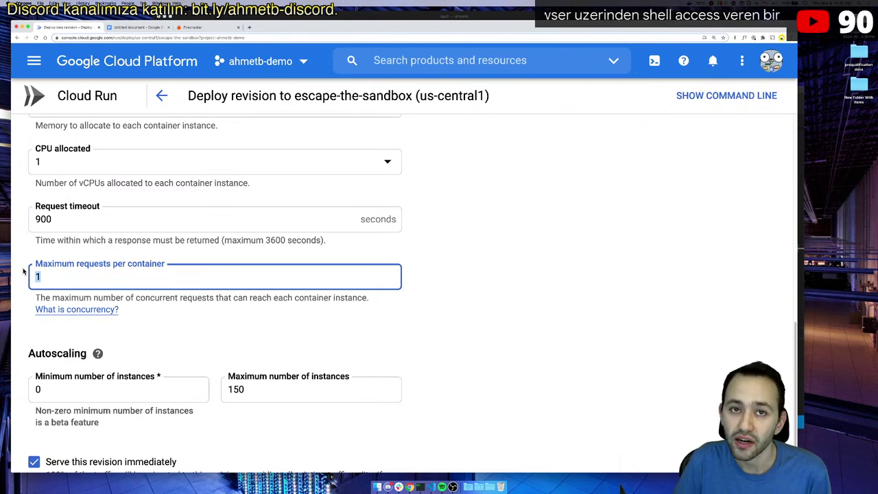
scroll(50, 256, "up", 1)
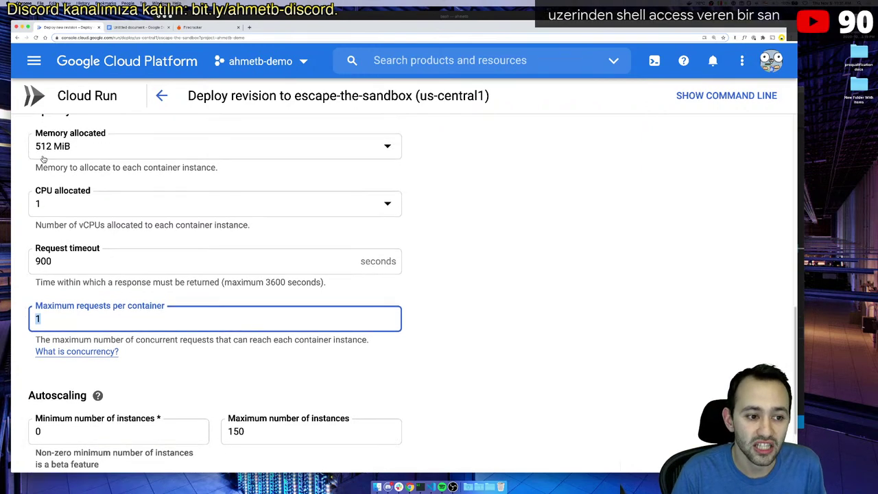
type("10")
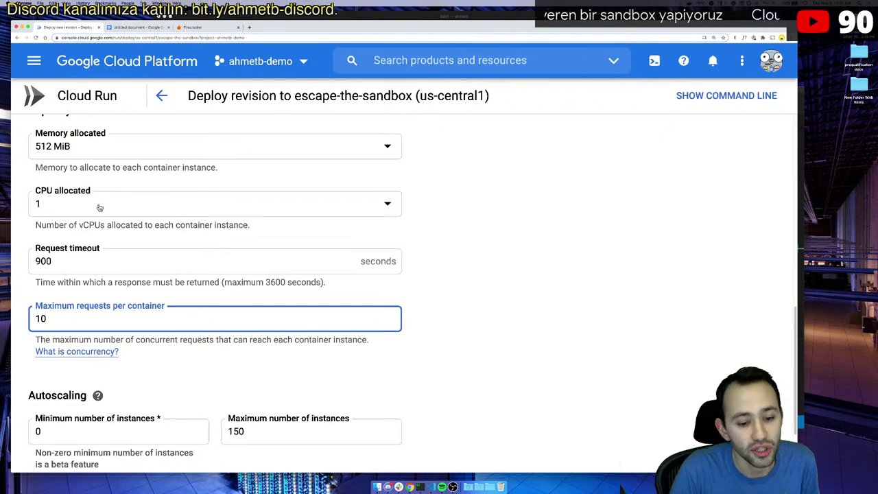
- Set the maximum number of autoscaling instances to 1000
scroll(100, 207, "down", 3)
left_click_drag(48, 330, 24, 329)
mouse_move(255, 329)
left_mouse_down()
mouse_move(227, 330)
mouse_move(258, 331)
left_mouse_up()
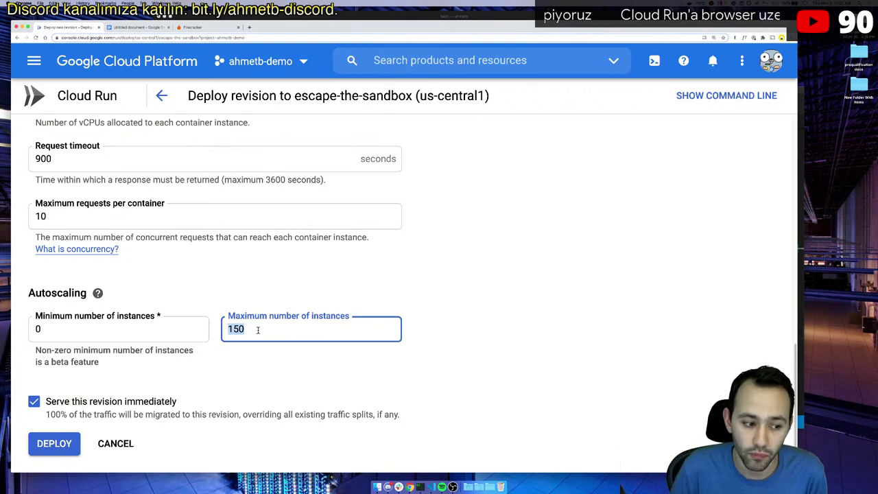
type("1000")
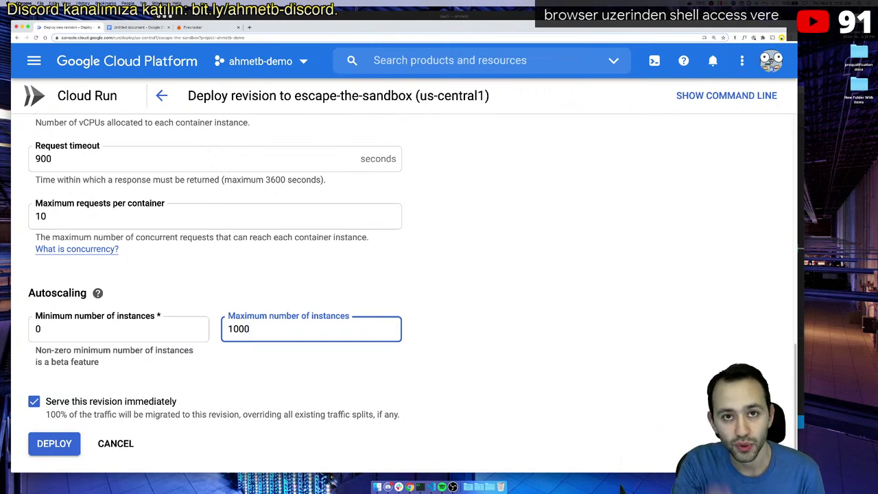
- Set the maximum number of autoscaling instances back to 150
key("BackSpace")
key("BackSpace")
key("BackSpace")
key("BackSpace")
type("1")
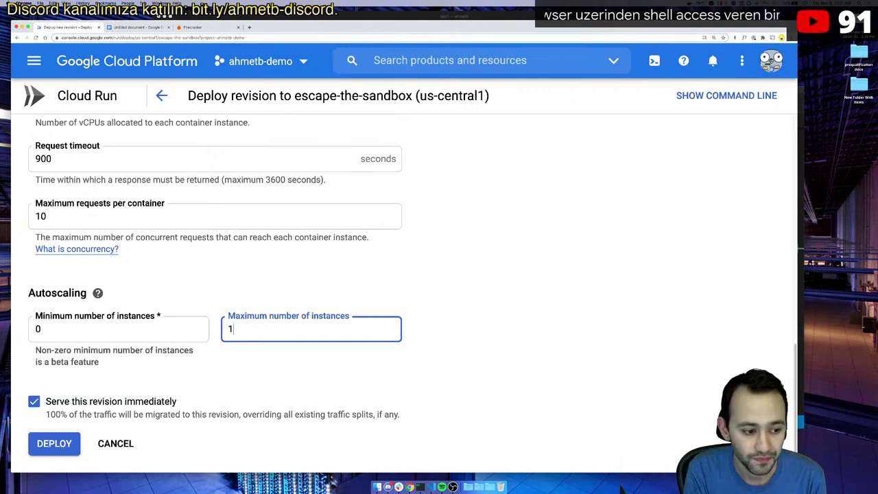
type("50")
left_click(317, 406)
left_click(249, 406)
- Review the capacity and autoscaling settings and leave the new revision form without deploying it
scroll(366, 392, "up", 1)
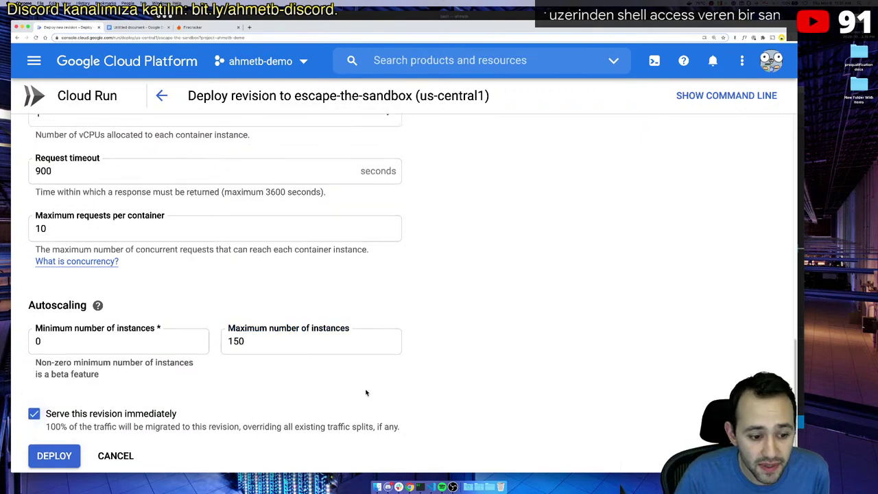
scroll(366, 393, "up", 3)
scroll(350, 386, "down", 3)
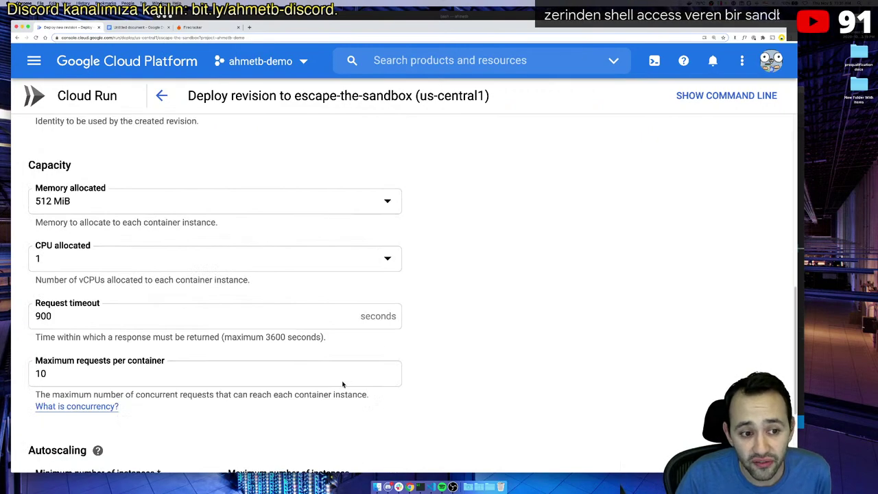
left_click(161, 96)
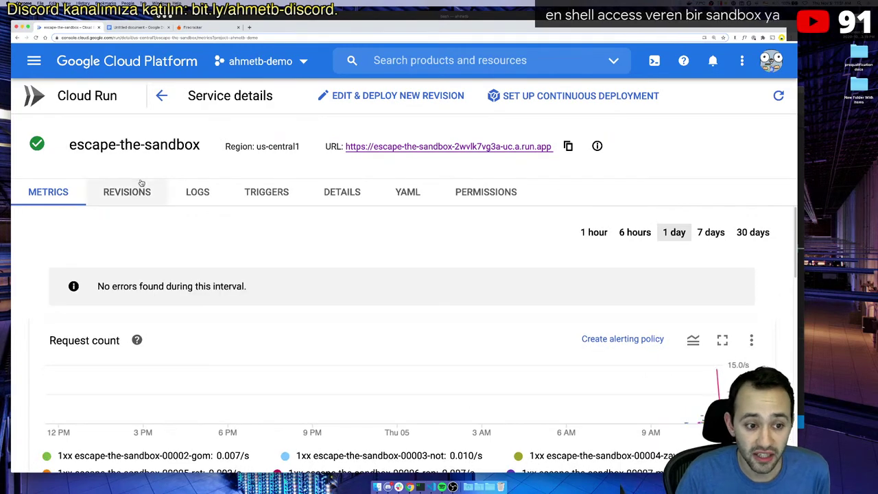
- Show the service's list of revisions at a smaller page zoom
left_click(130, 192)
mouse_move(334, 285)
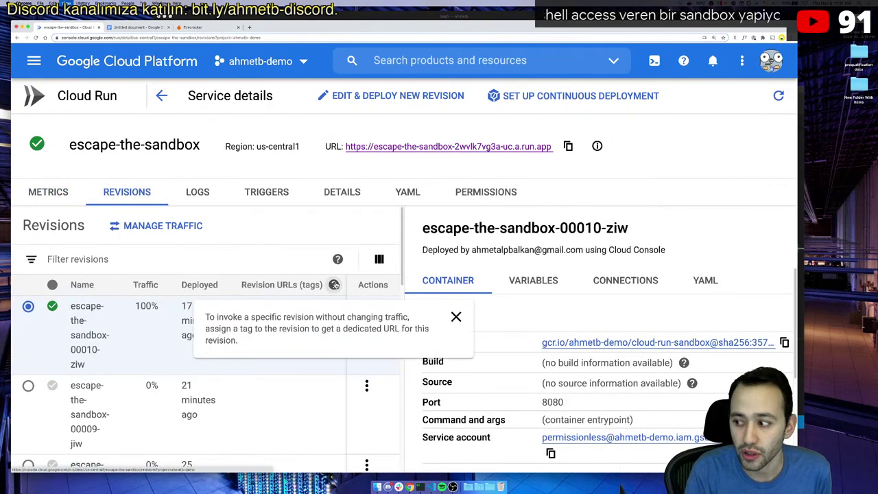
key("super+minus")
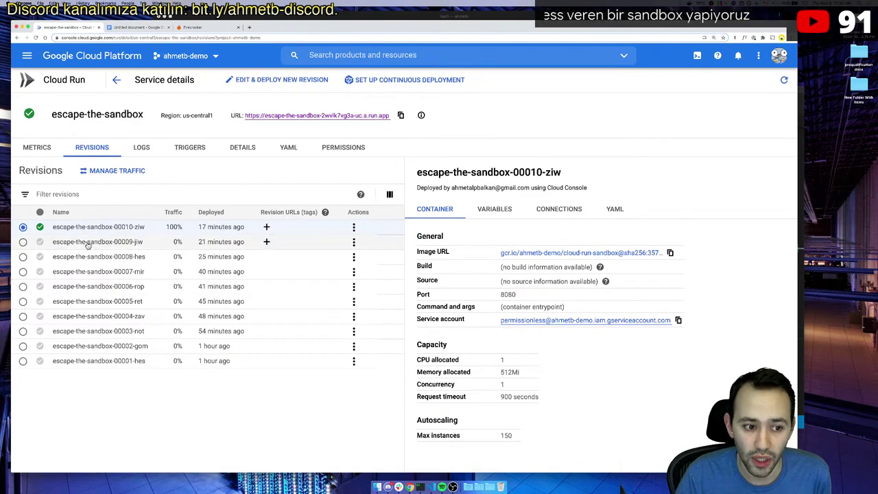
- Try a traffic split of 90% to escape-the-sandbox-00010-ziw and 10% to escape-the-sandbox-00009-jiw, and cancel it without saving
left_click(114, 171)
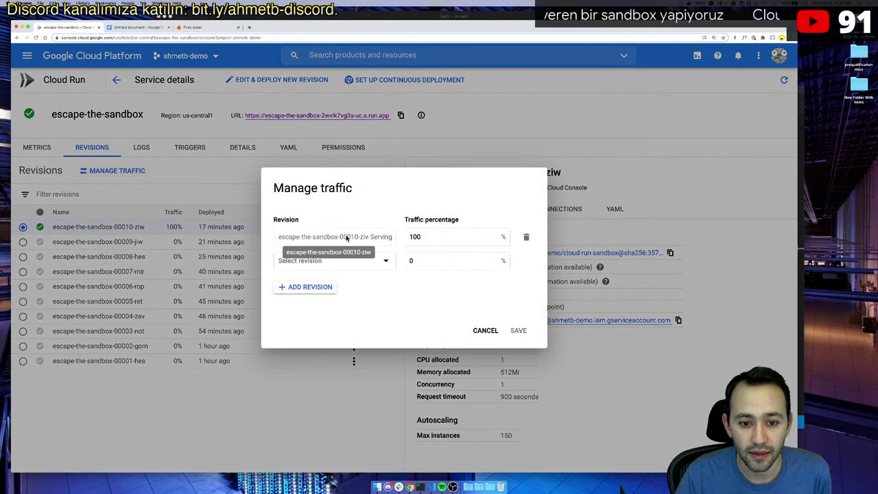
double_click(446, 237)
type("90")
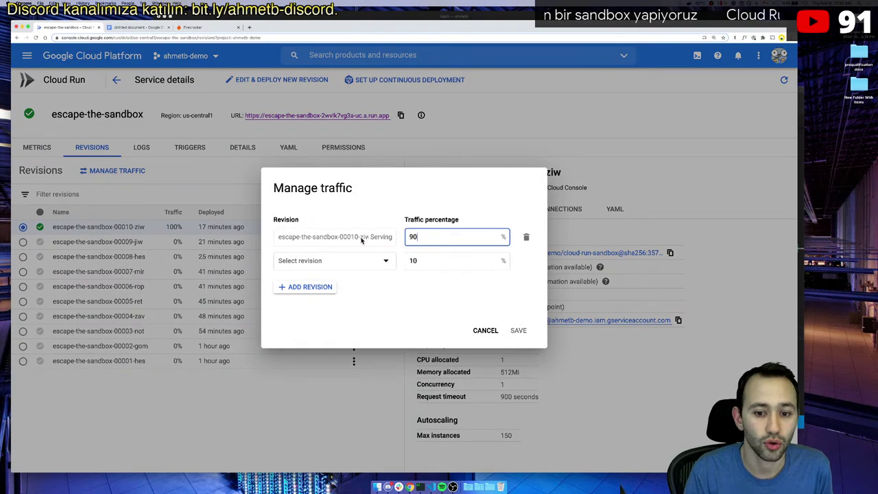
left_click(355, 267)
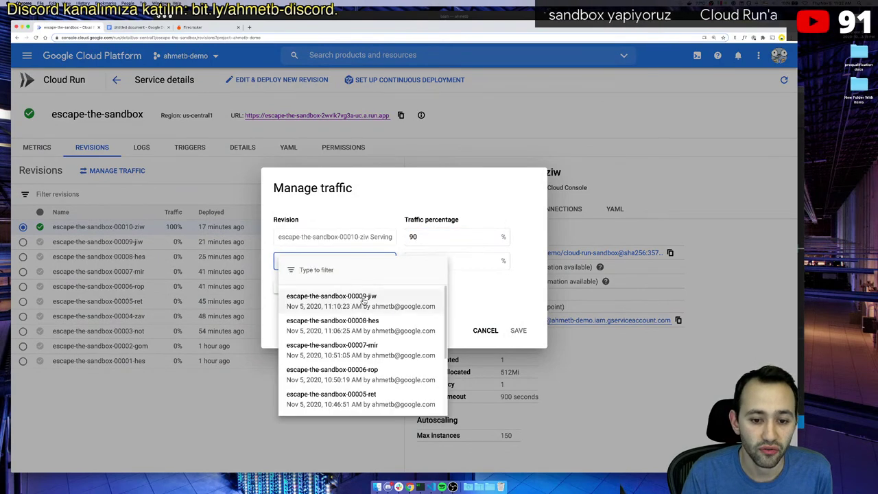
left_click(331, 300)
left_click(412, 236)
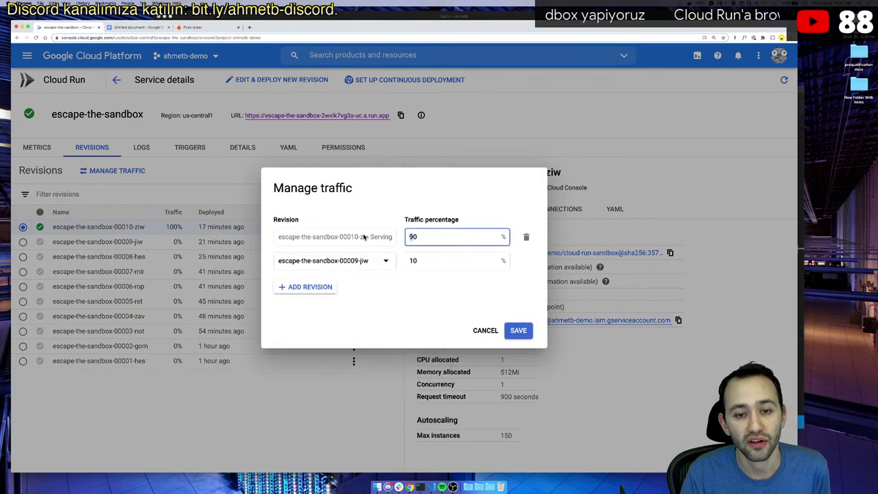
key("super+plus")
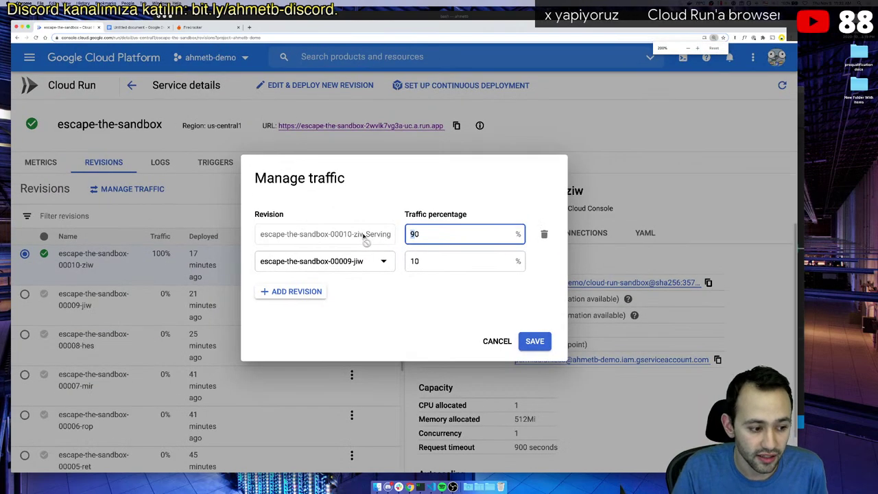
key("super+plus")
left_click(520, 363)
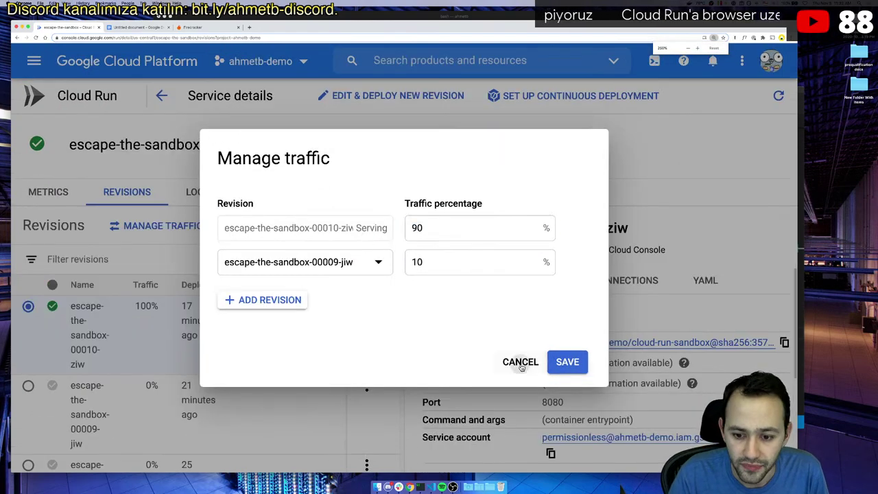
key("super+plus")
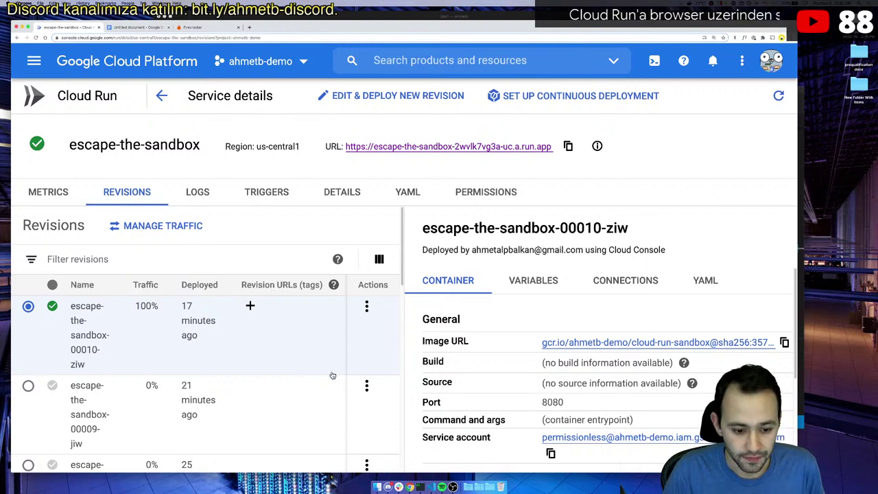
- Open the service's metrics, reduce the page zoom and look over the request count chart
left_click(420, 487)
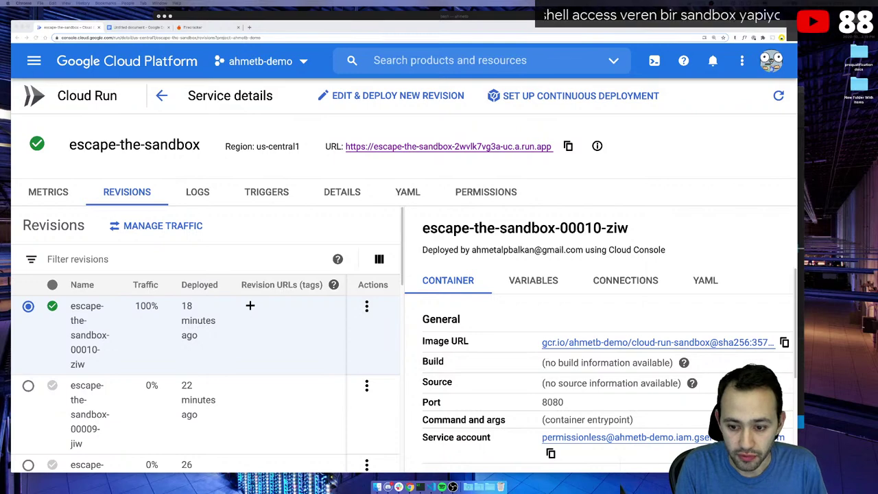
left_click(48, 192)
key("super+minus")
key("super+minus")
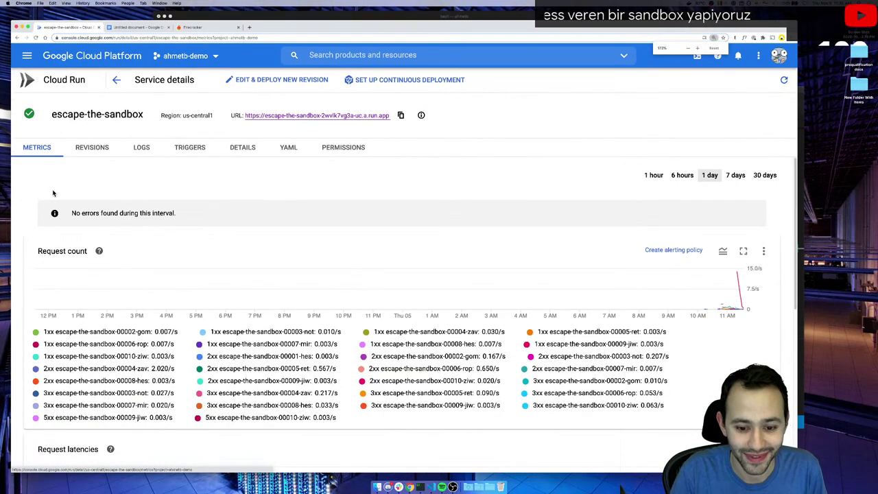
scroll(184, 287, "down", 3)
scroll(184, 283, "up", 3)
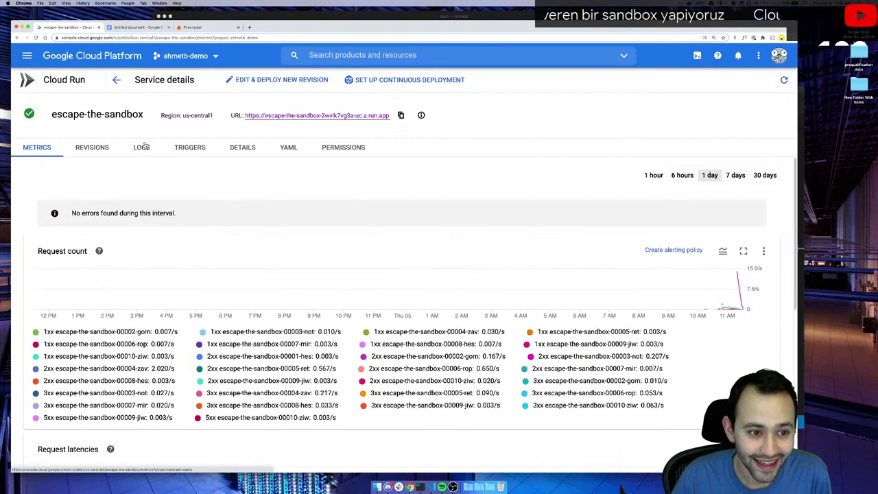
- Search the console for "api", open APIs & Services and limit its charts to 1 hour
left_click(358, 58)
type("api")
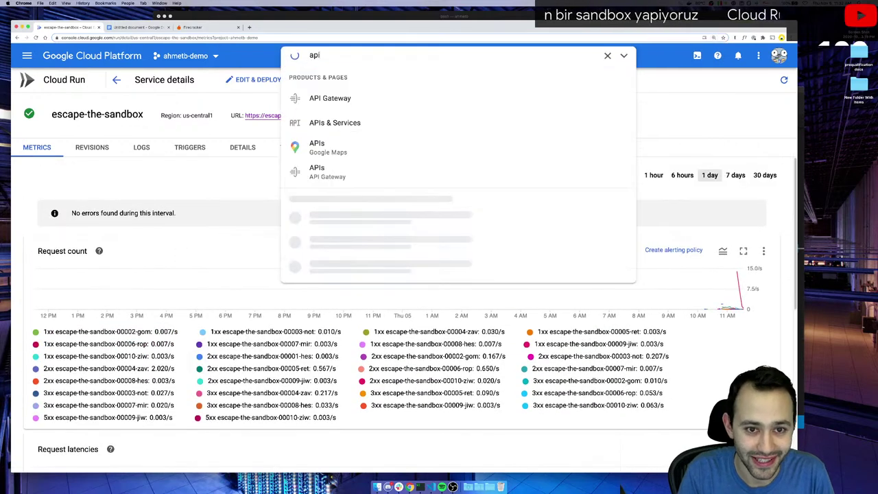
left_click(333, 123)
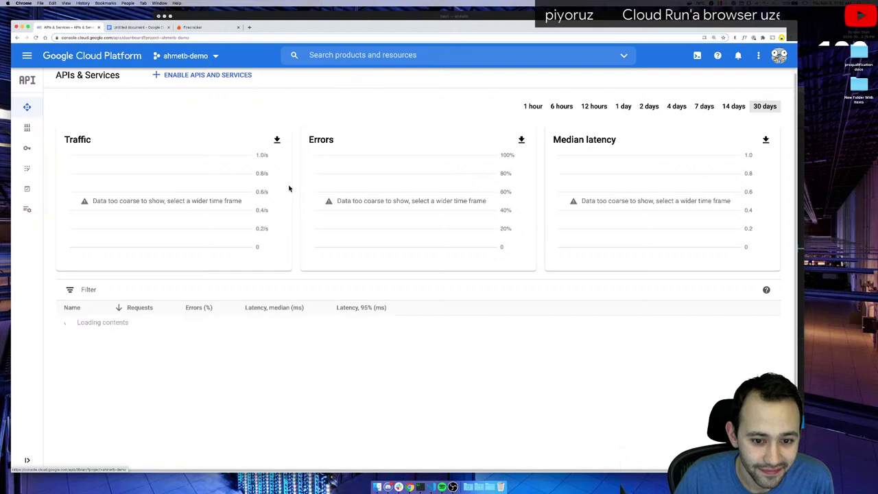
left_click(532, 107)
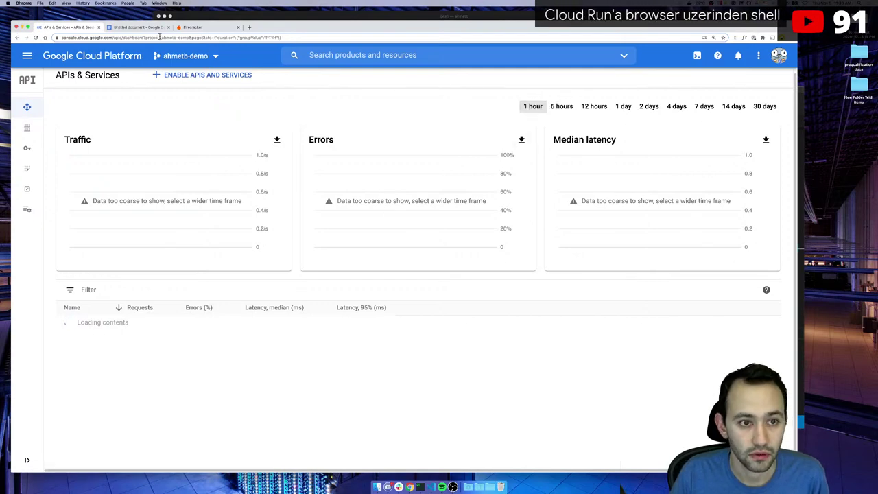
- Reopen the escape-the-sandbox service details in a new tab and enlarge the page
left_click(19, 39, "super")
left_click(140, 28)
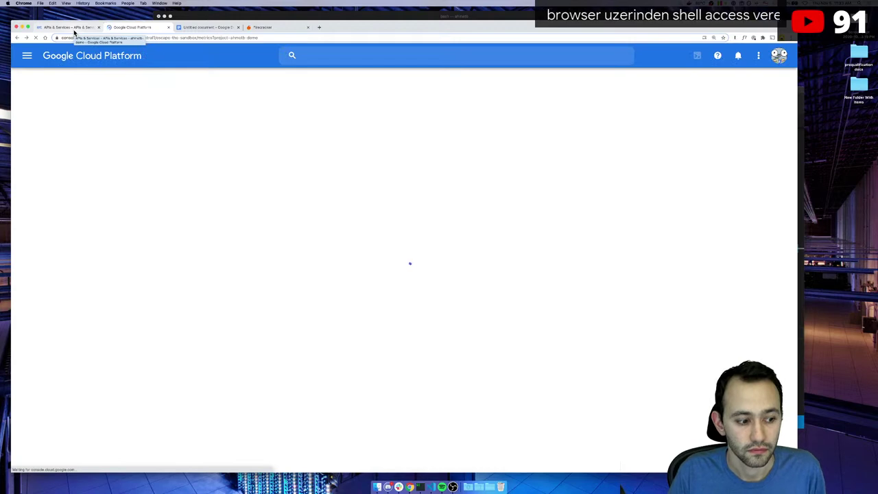
key("super+equal")
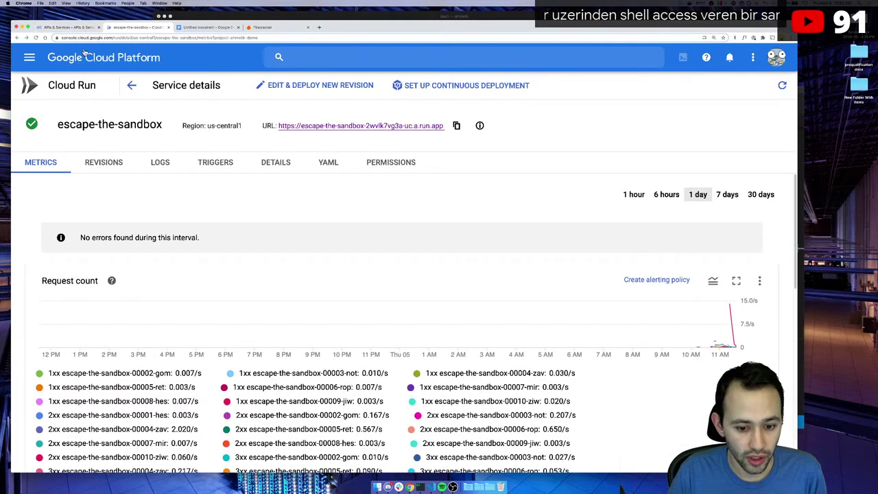
- Examine the service's request, latency, billable time and memory charts, narrowing the time range to 1 hour
scroll(415, 227, "down", 3)
scroll(415, 228, "down", 3)
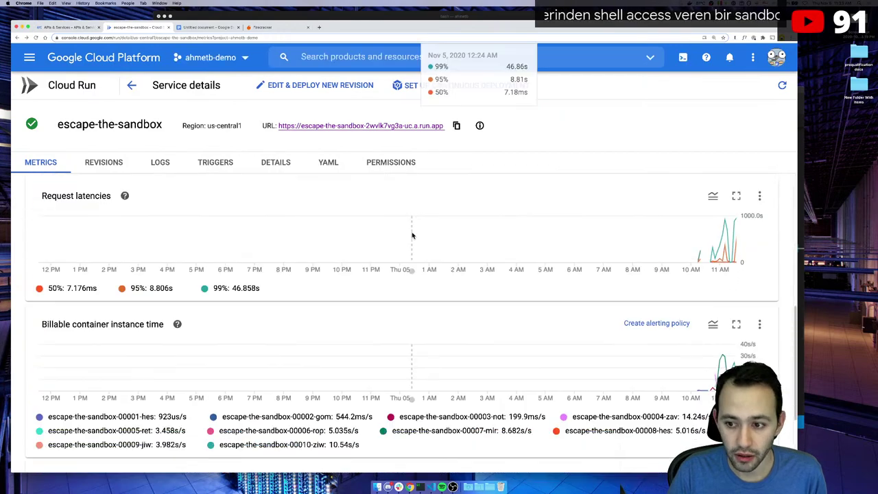
scroll(414, 228, "up", 7)
mouse_move(730, 310)
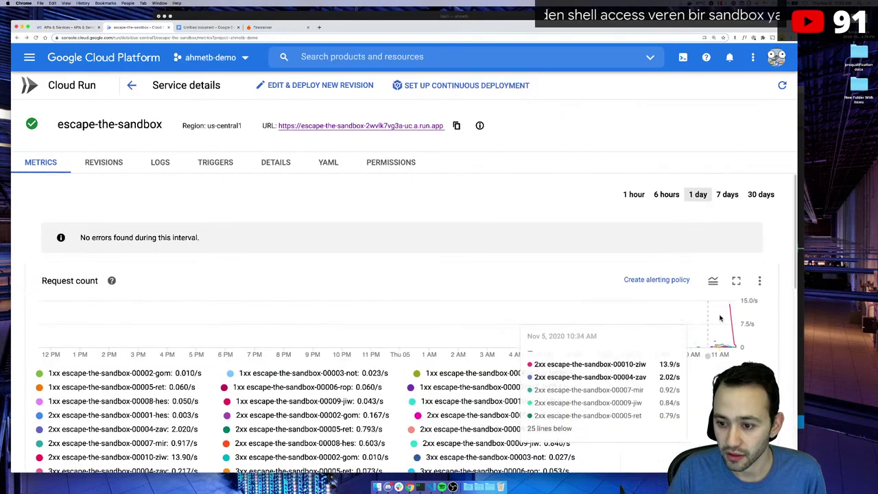
left_click(634, 194)
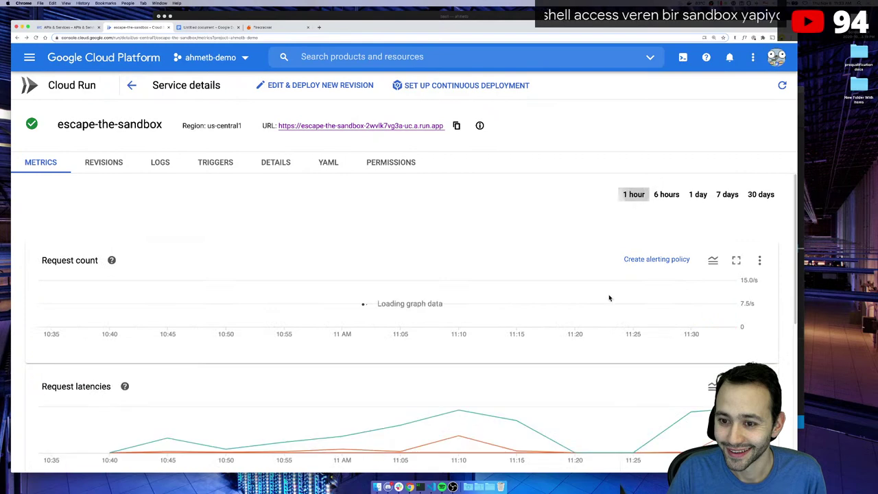
scroll(608, 298, "down", 6)
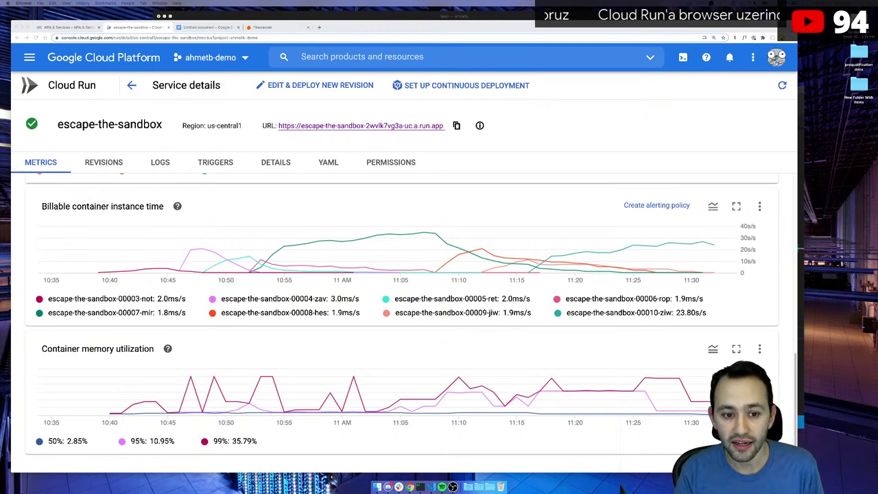
left_click(336, 52)
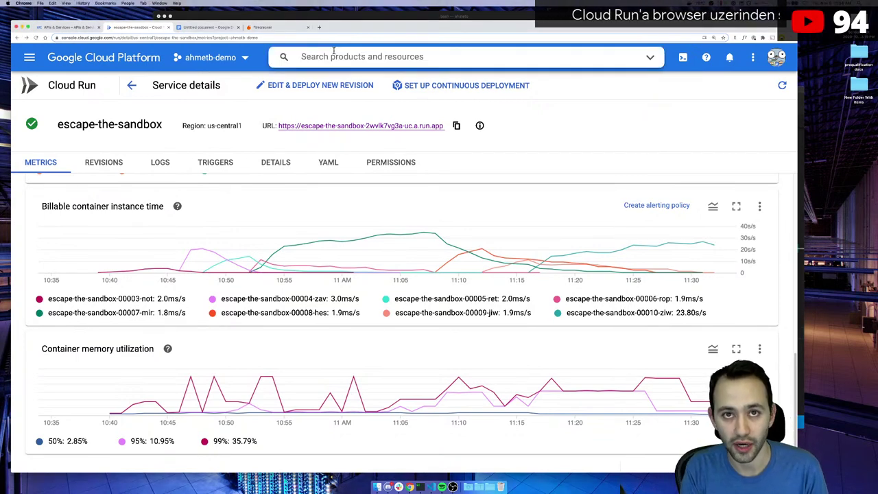
type("cloud build")
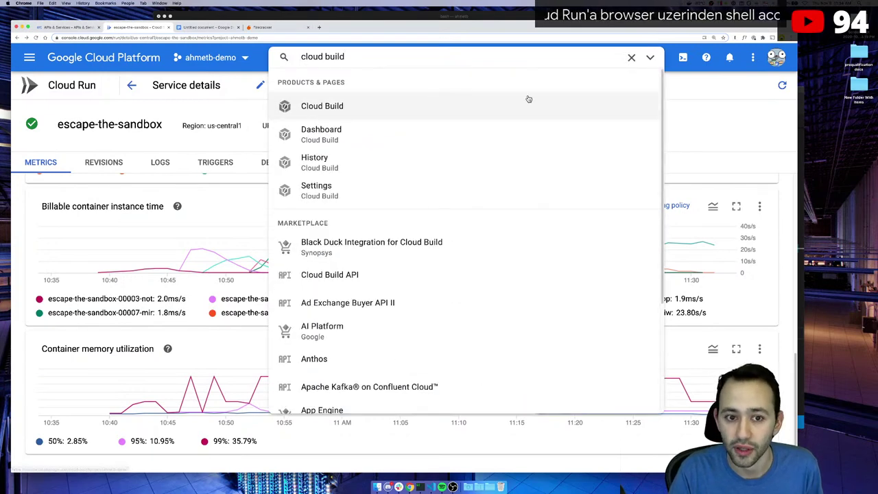
left_click(711, 113)
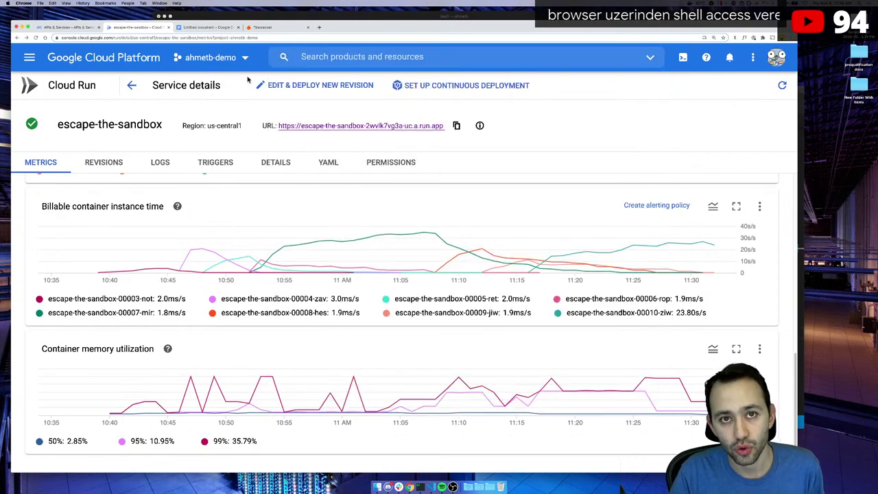
- Open the service's continuous deployment setup, choose the baklava GitHub repository as source, and close the setup without saving
left_click(461, 89)
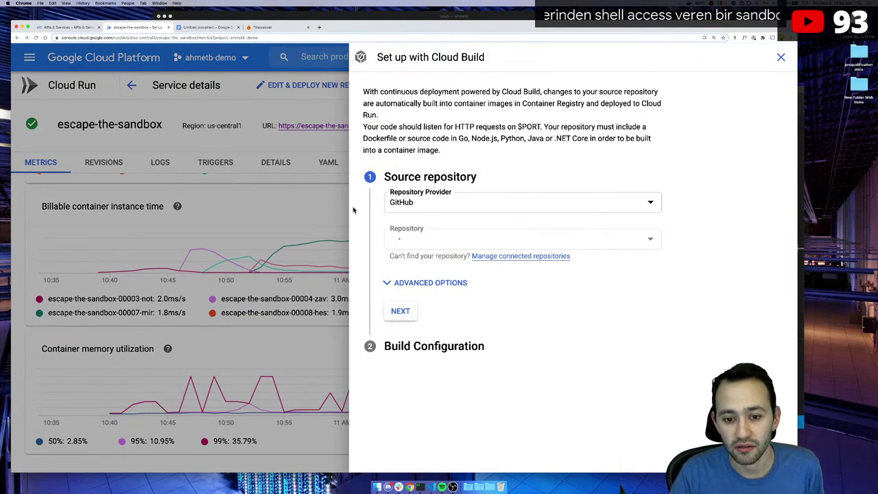
left_click(421, 241)
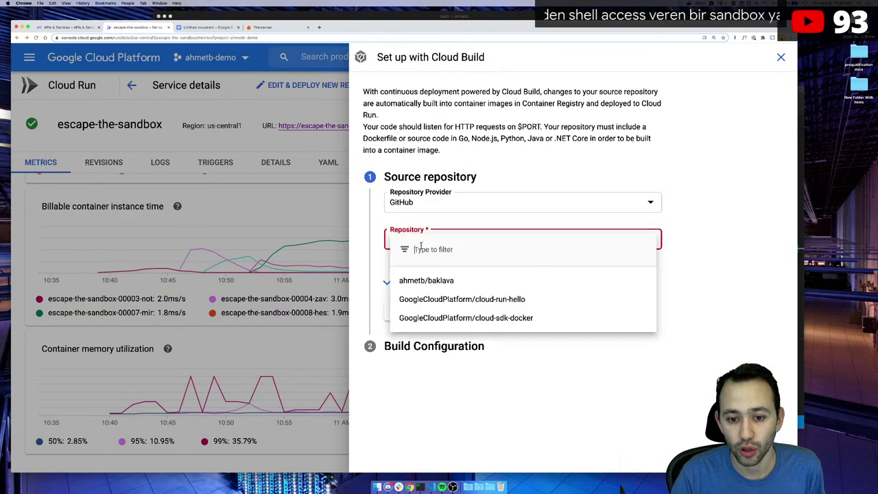
left_click(447, 280)
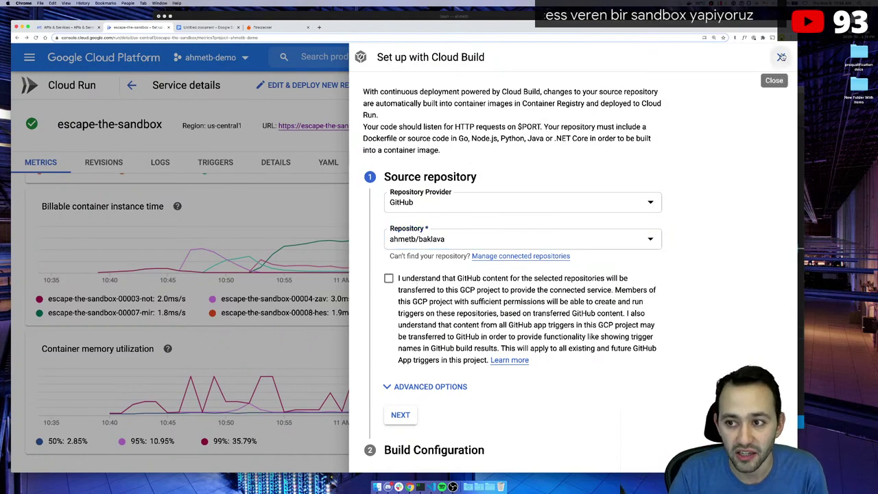
left_click(781, 57)
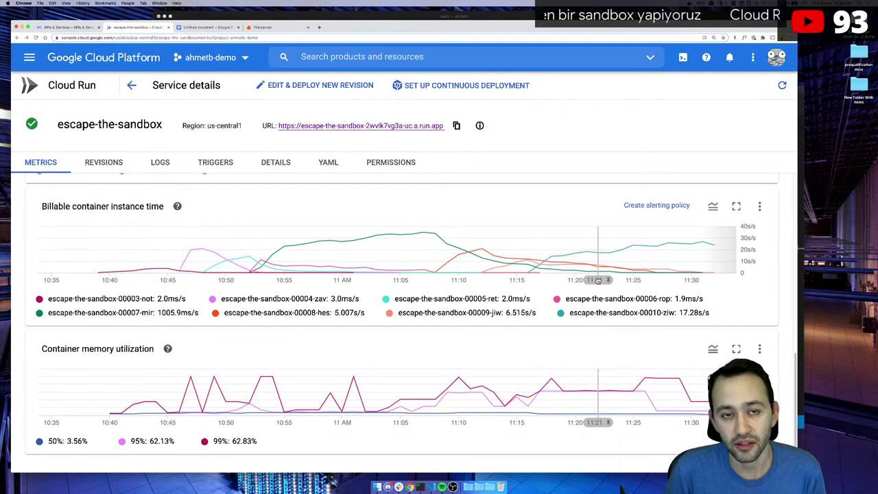
- Search the web for "cloud run pricing" in a new tab and open the Cloud Run documentation's Pricing page
key("super+t")
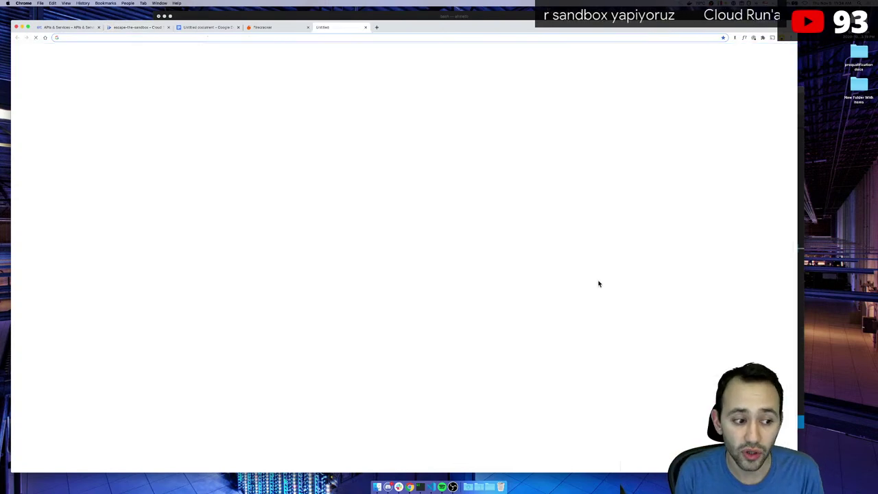
type("cloud run pricing")
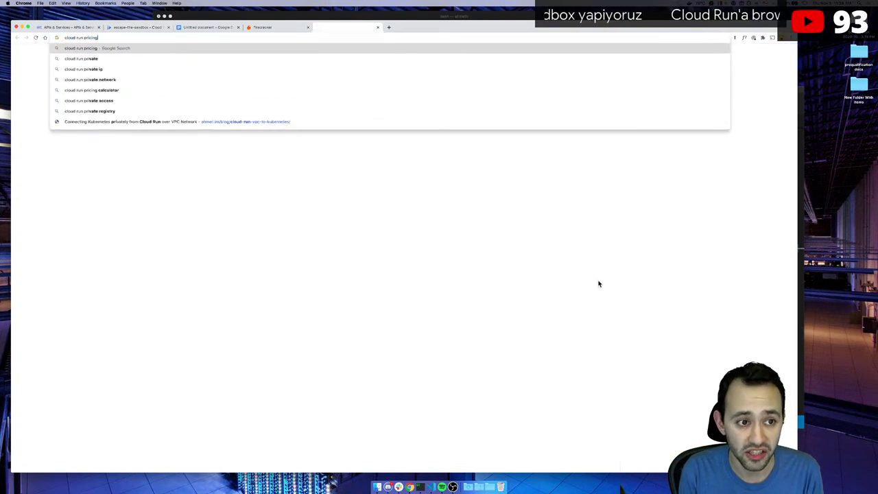
key("Return")
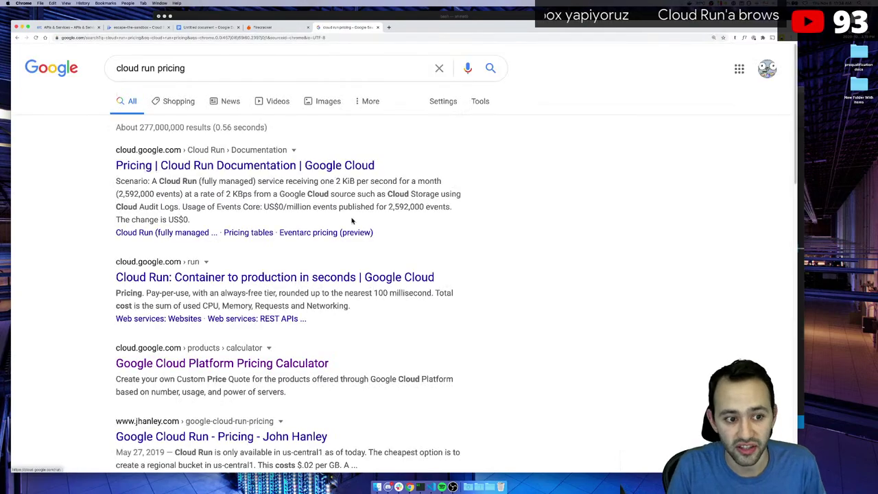
left_click(214, 164)
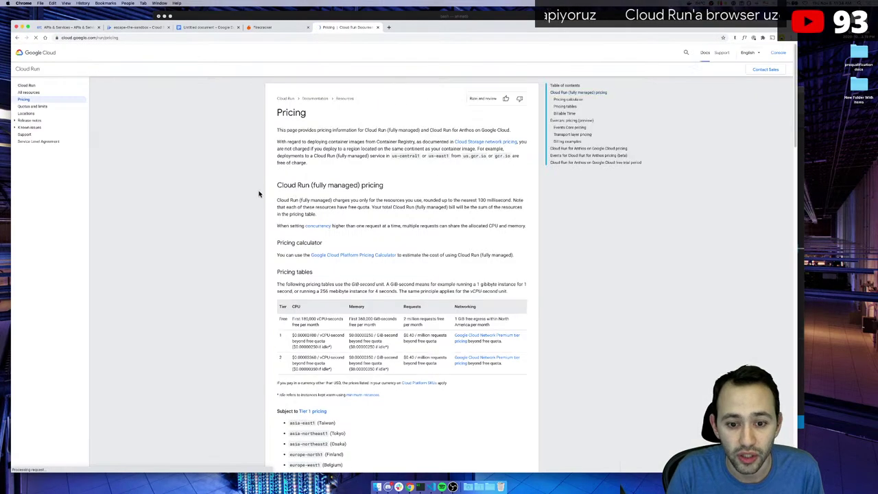
- Enlarge the pricing page and examine the pricing table, highlighting the Free tier's vCPU-seconds and its whole row
key("super+plus")
key("super+plus")
key("super+plus")
key("super+plus")
key("super+plus")
scroll(327, 207, "down", 10)
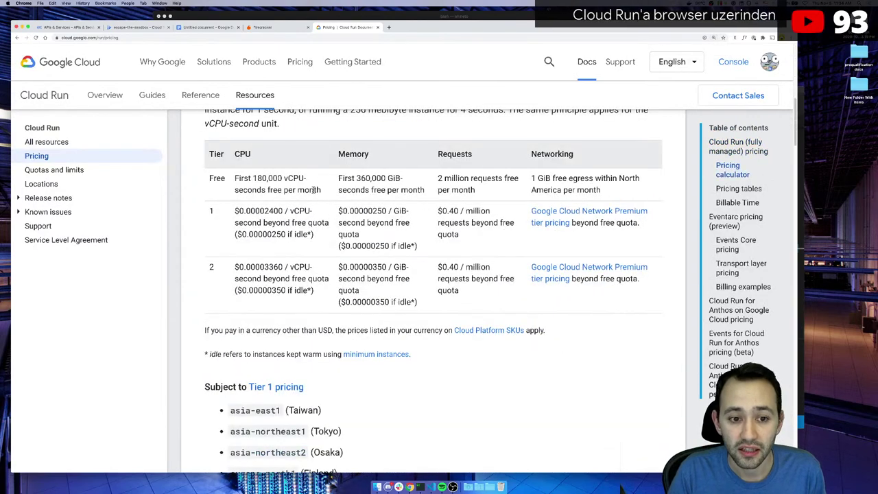
mouse_move(253, 178)
left_mouse_down()
mouse_move(305, 180)
mouse_move(265, 190)
left_mouse_up()
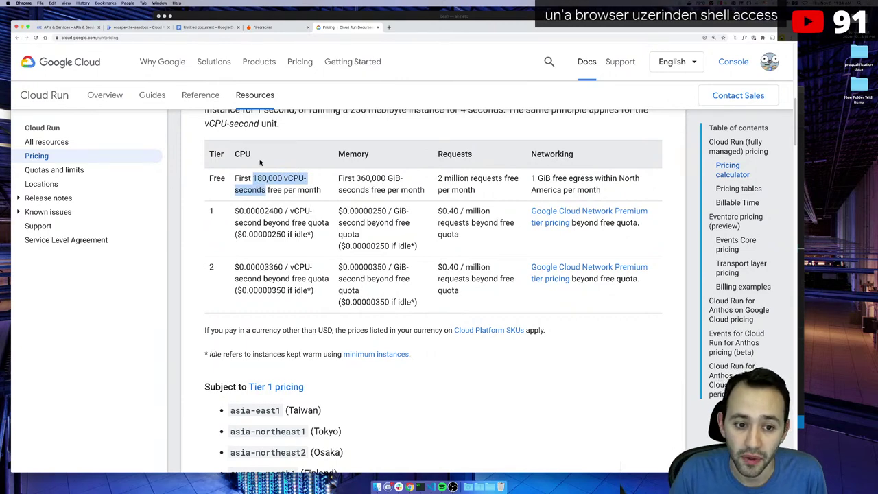
left_click_drag(208, 176, 622, 192)
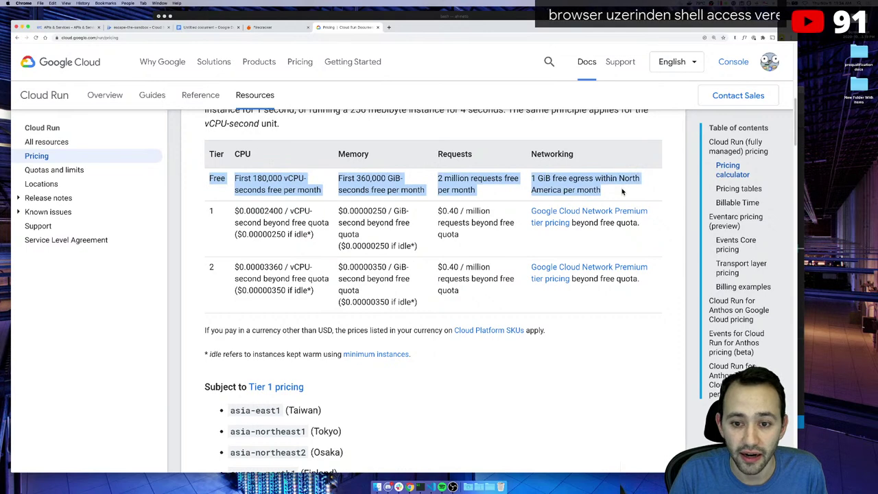
- Convert the free tier's monthly vCPU-seconds to hours in Spotlight by calculating 180000/60/60
double_click(278, 178)
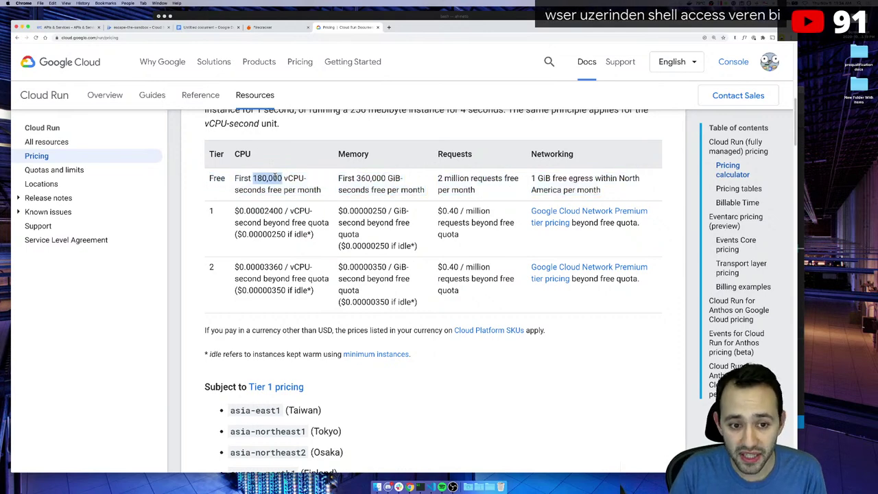
key("super+space")
type("1")
type("000/")
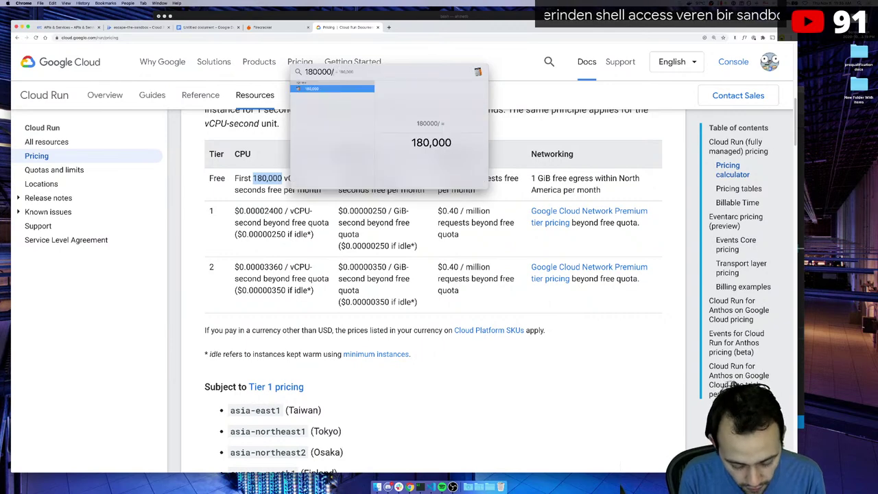
type("60/60")
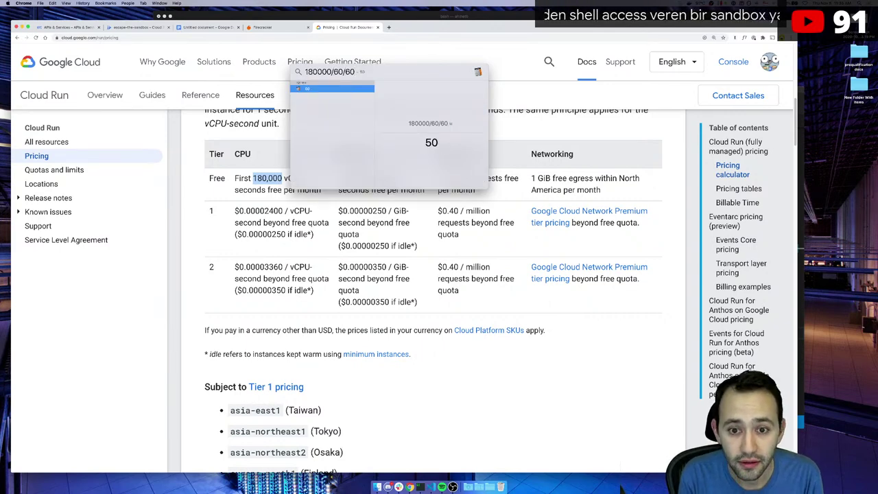